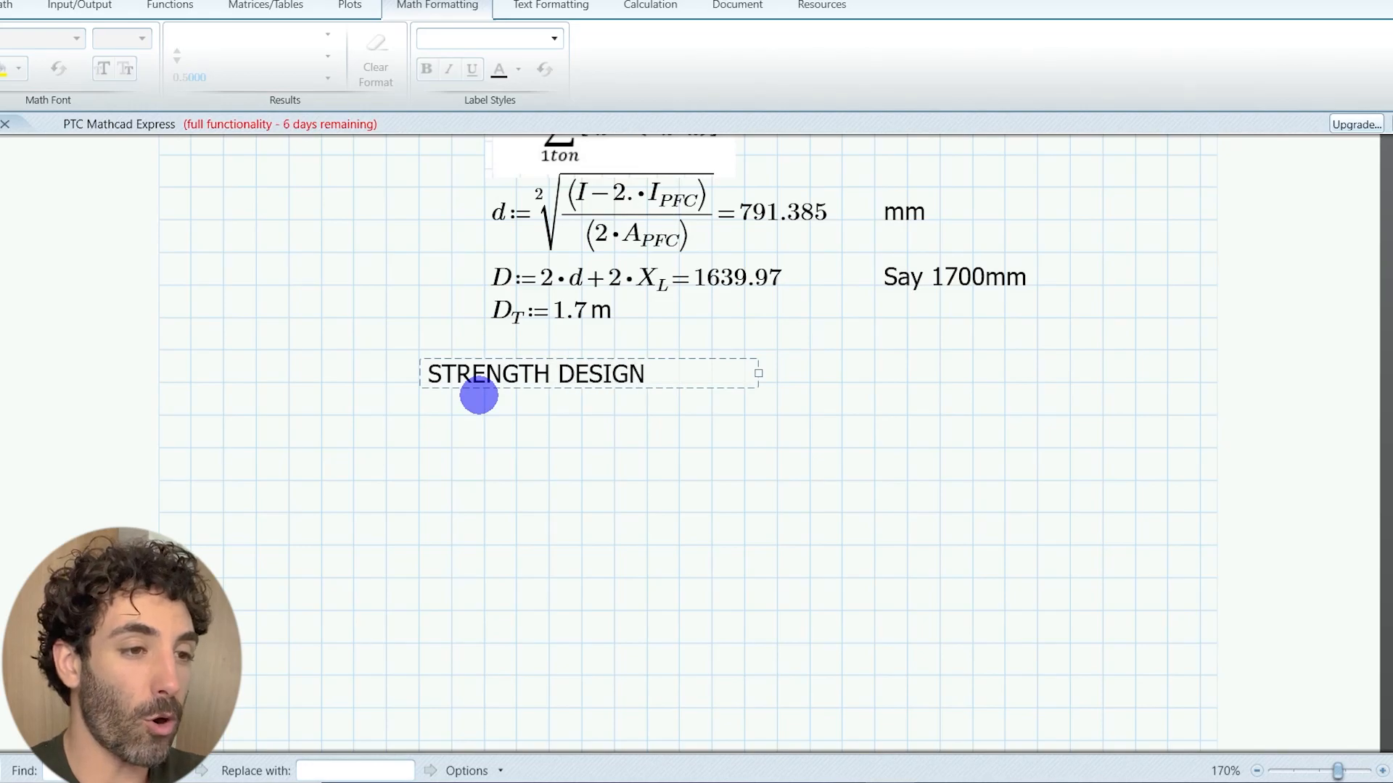
type("ULS")
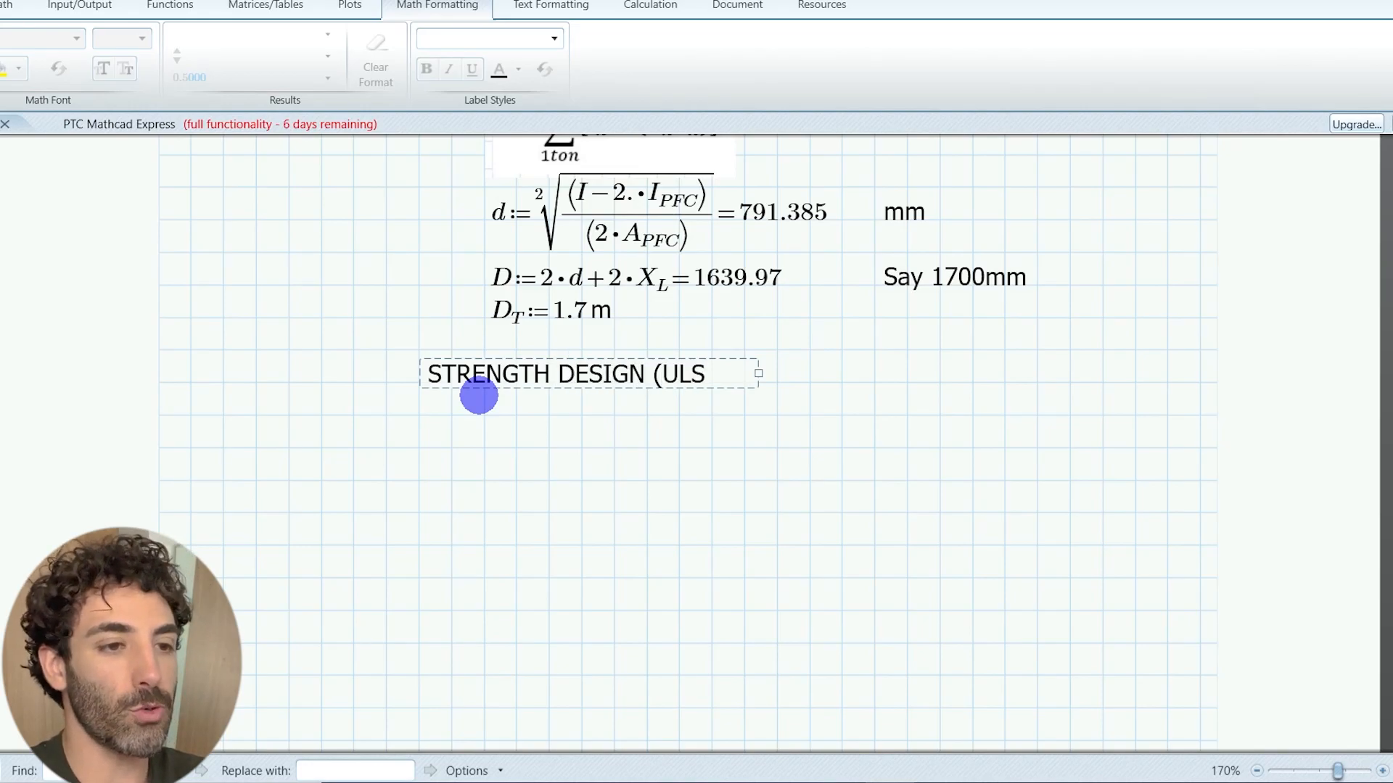
type("):")
Step: Add a bay-length note and define B := 1 m with the pasted metre unit
left_click(436, 430)
type("Let's make each bay 1m long")
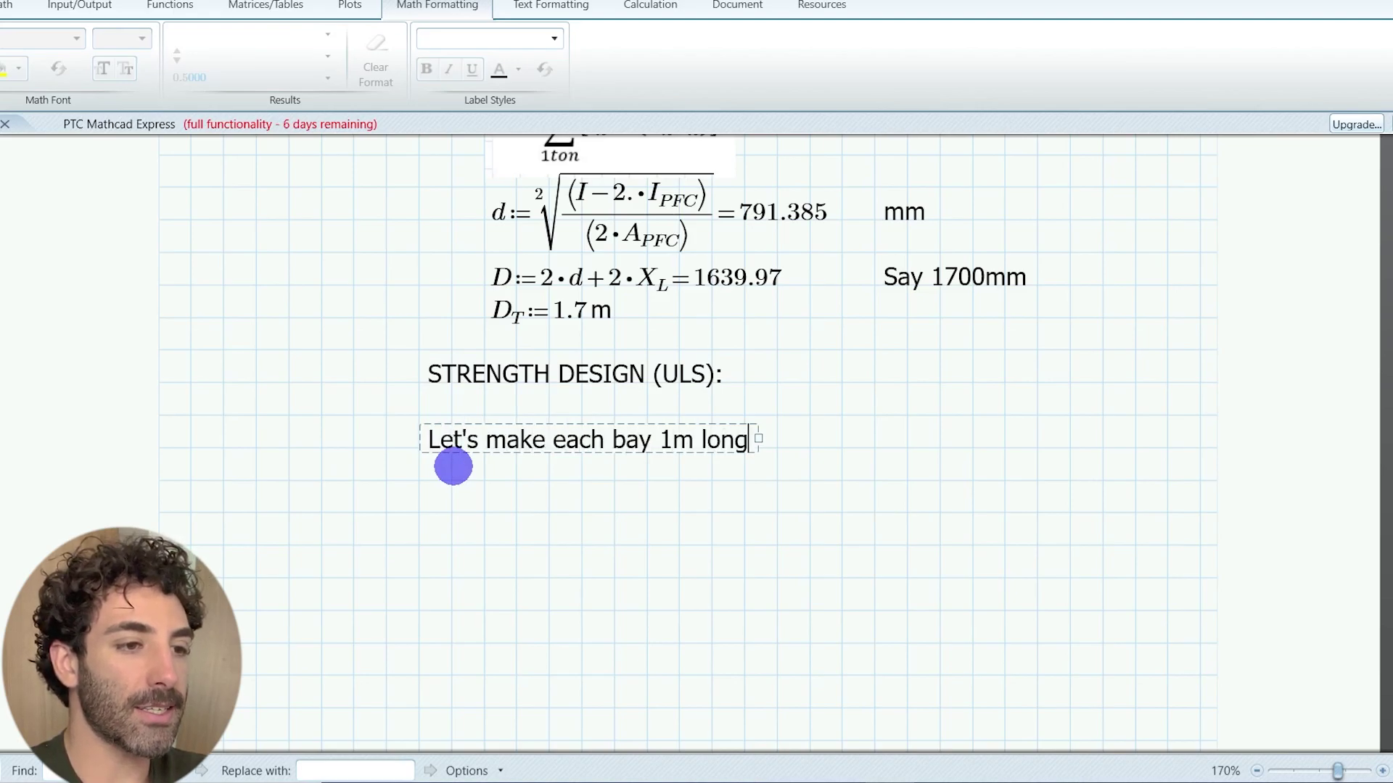
type(":")
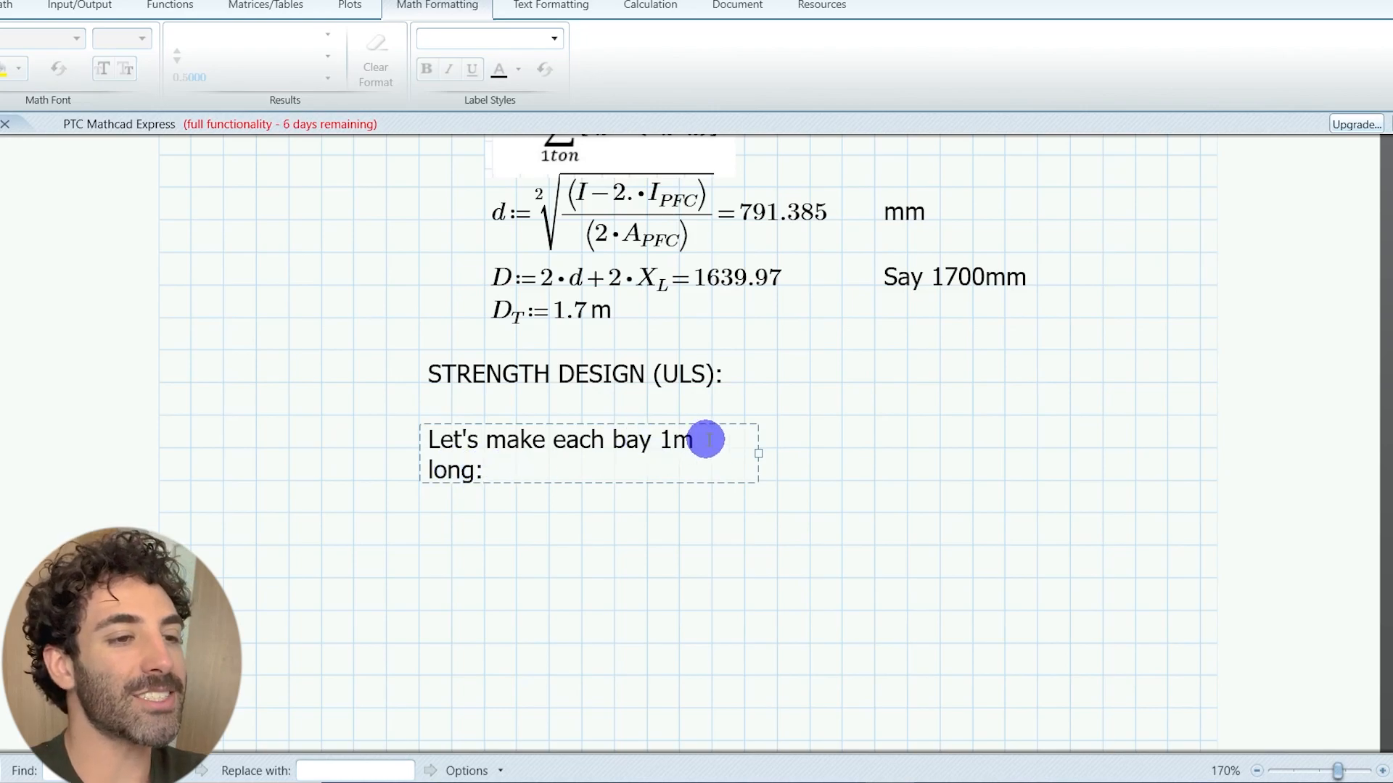
left_click_drag(708, 442, 793, 448)
left_click(908, 449)
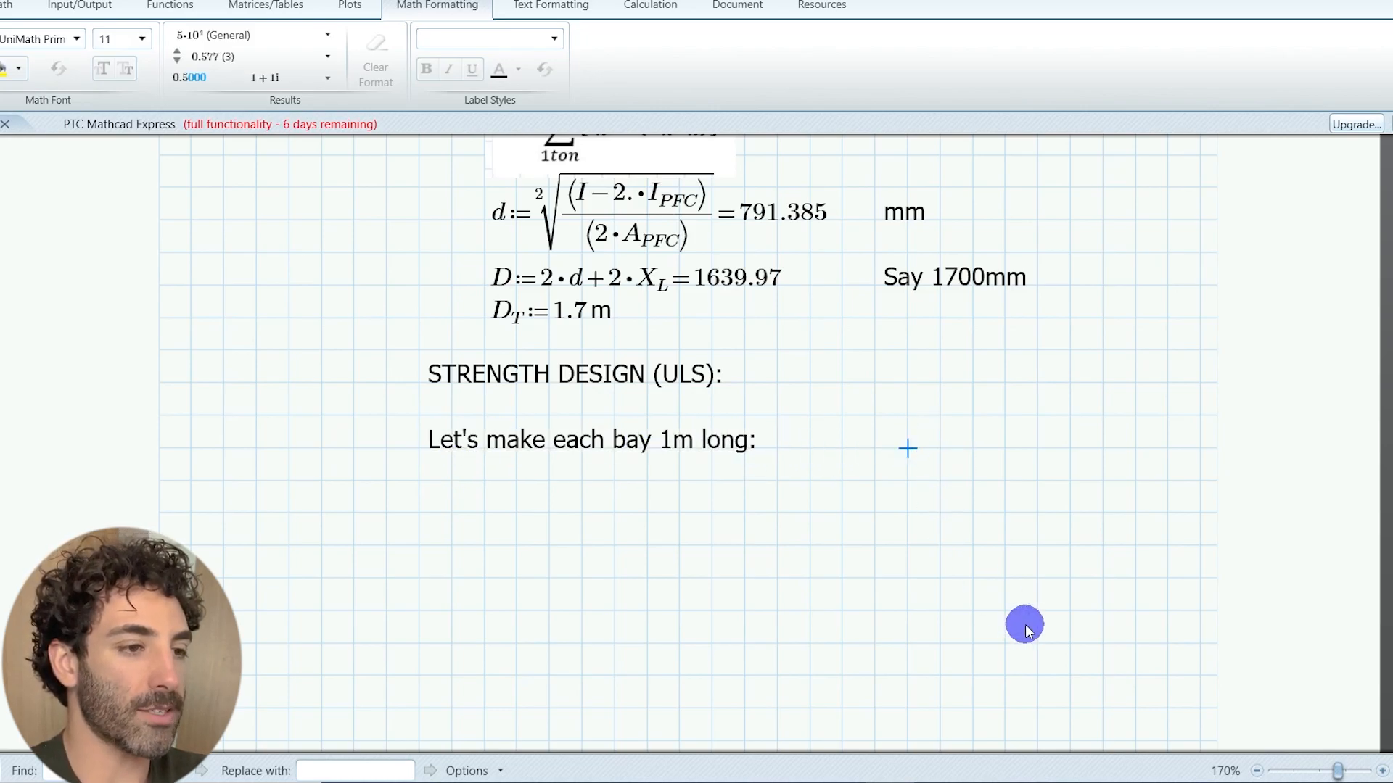
type("B:=1")
left_click(1043, 426)
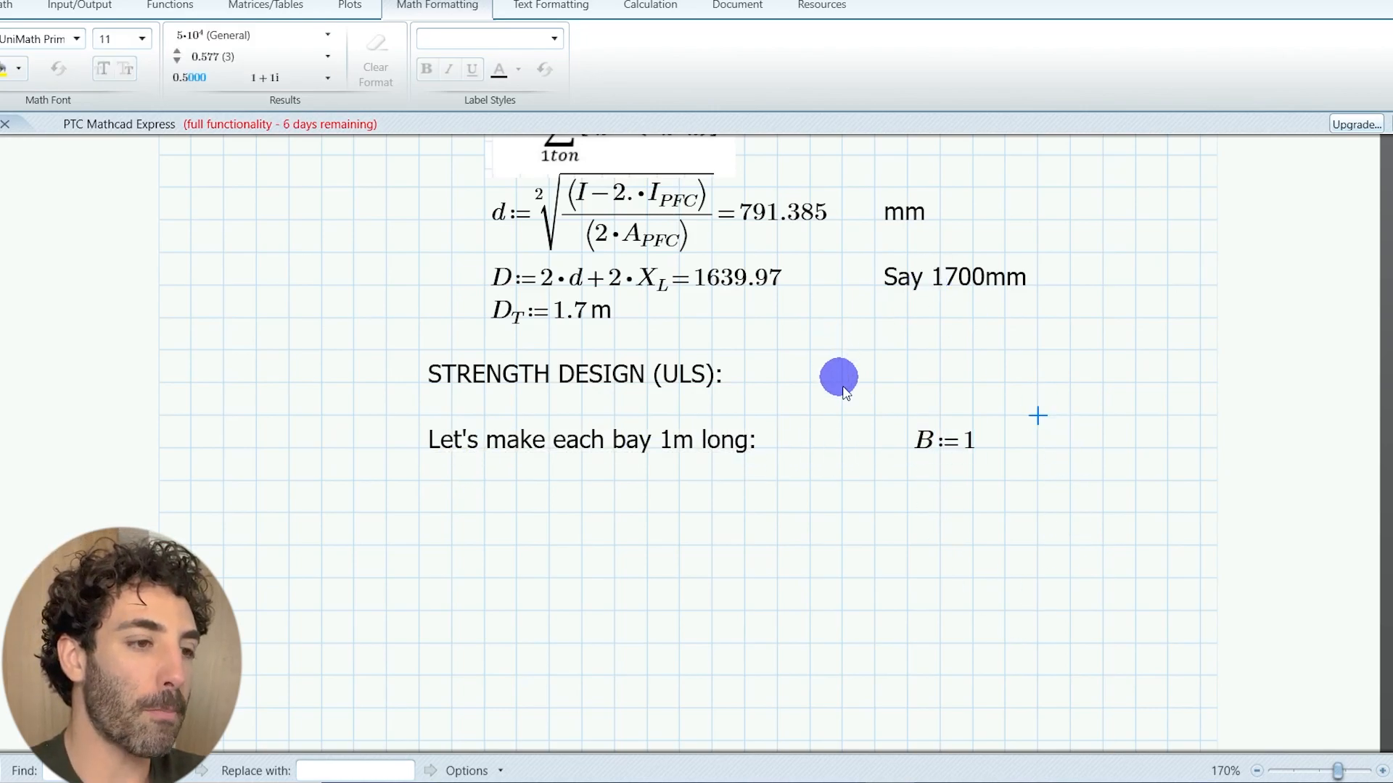
double_click(602, 311)
key("ctrl+c")
left_click(1006, 439)
key("ctrl+v")
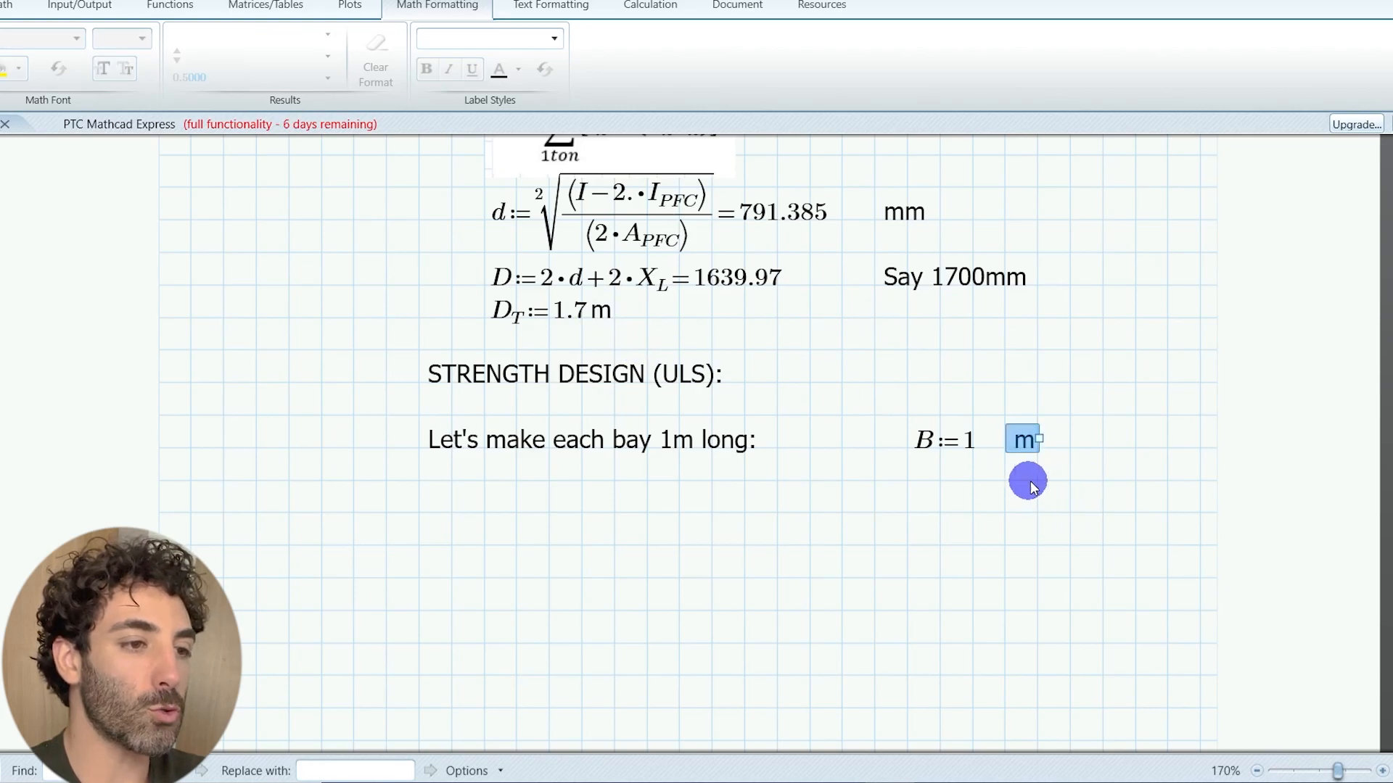
left_click(762, 541)
Step: Paste the truss diagram and add the heading DETERMINE THE SUPPORT REACTIONS: below it
key("ctrl+v")
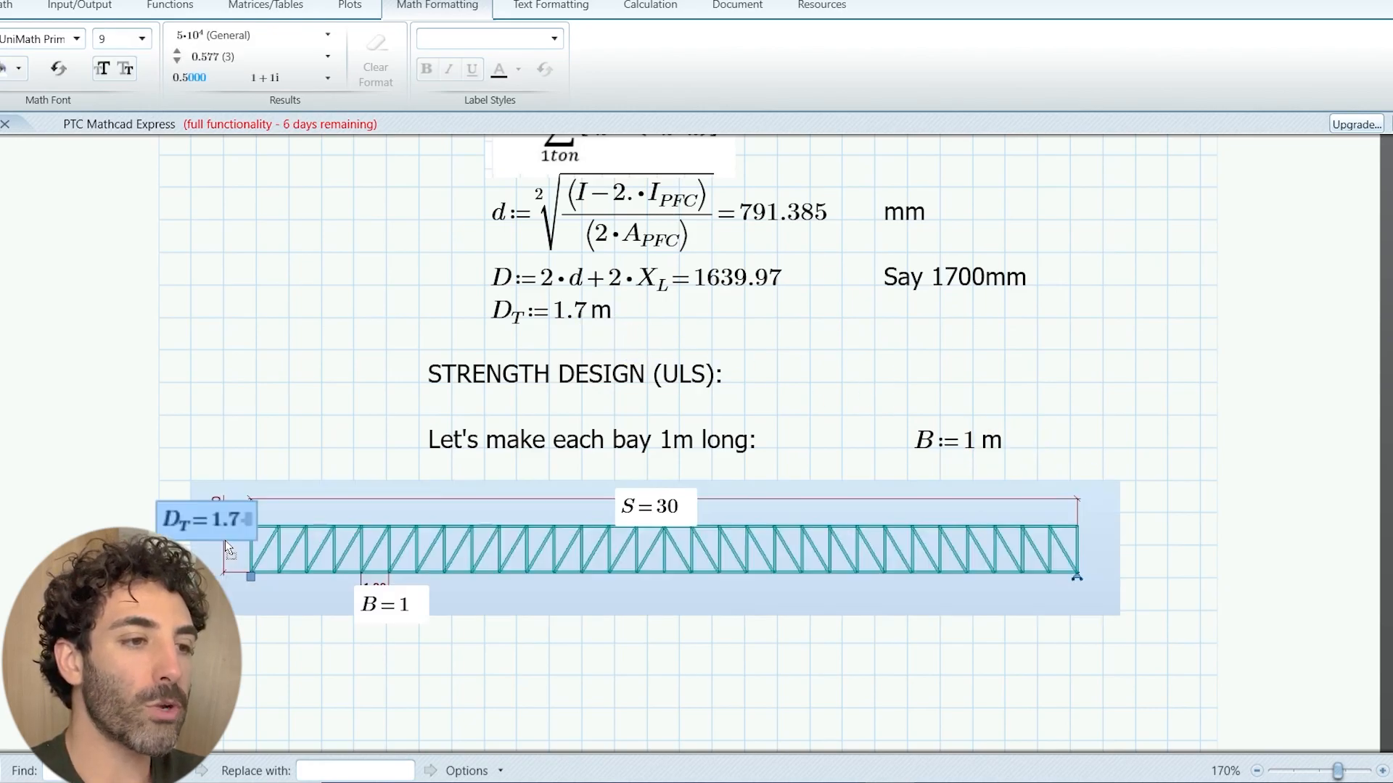
left_click(314, 705)
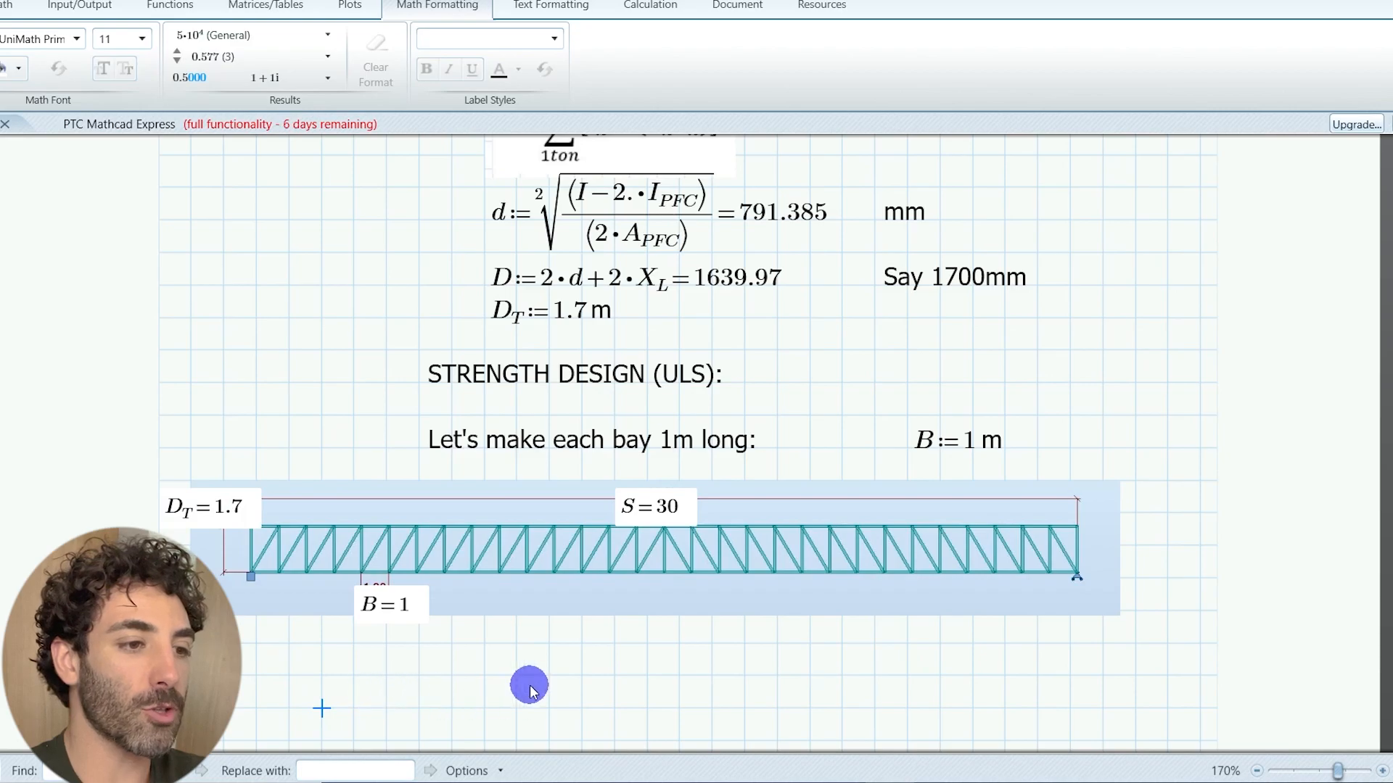
scroll(522, 684, "down", 3)
scroll(521, 560, "down", 1)
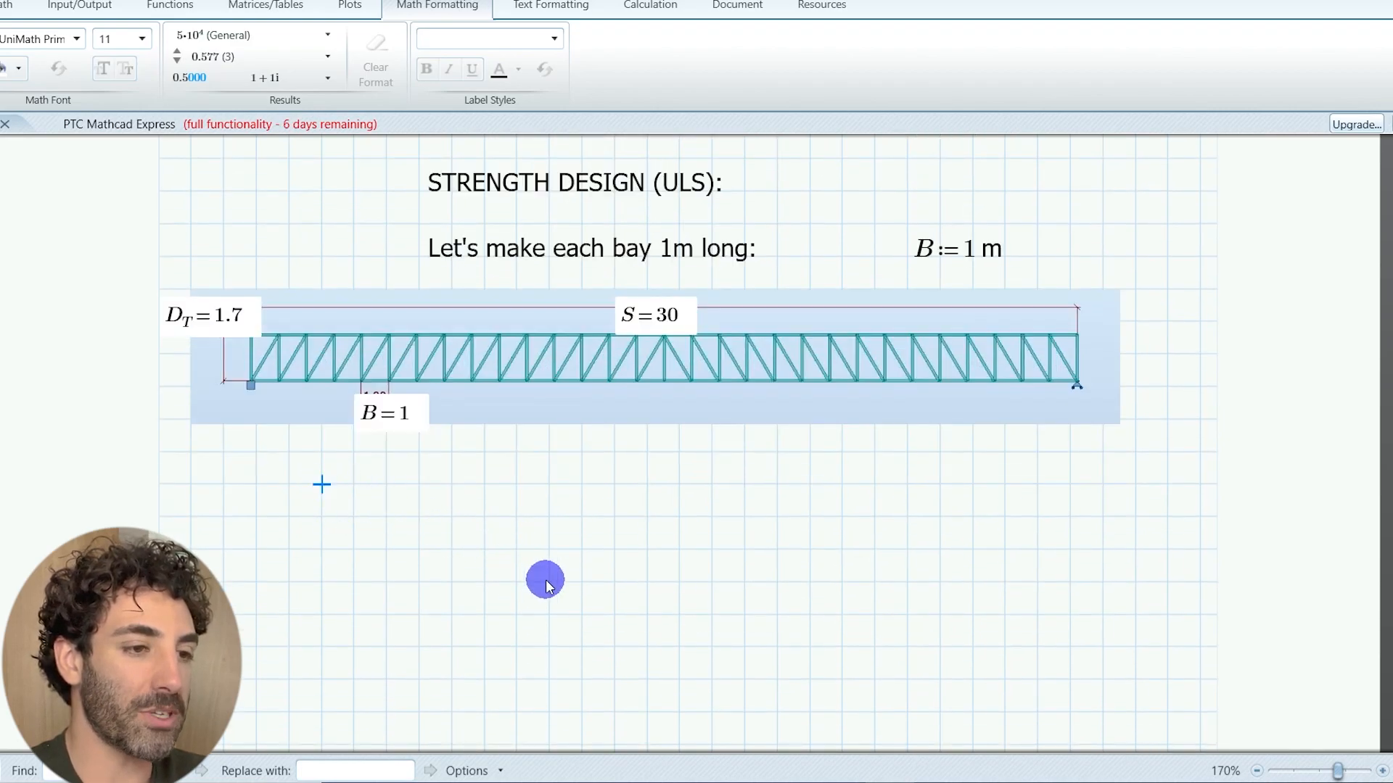
key("ctrl+t")
type("DETERMINE ")
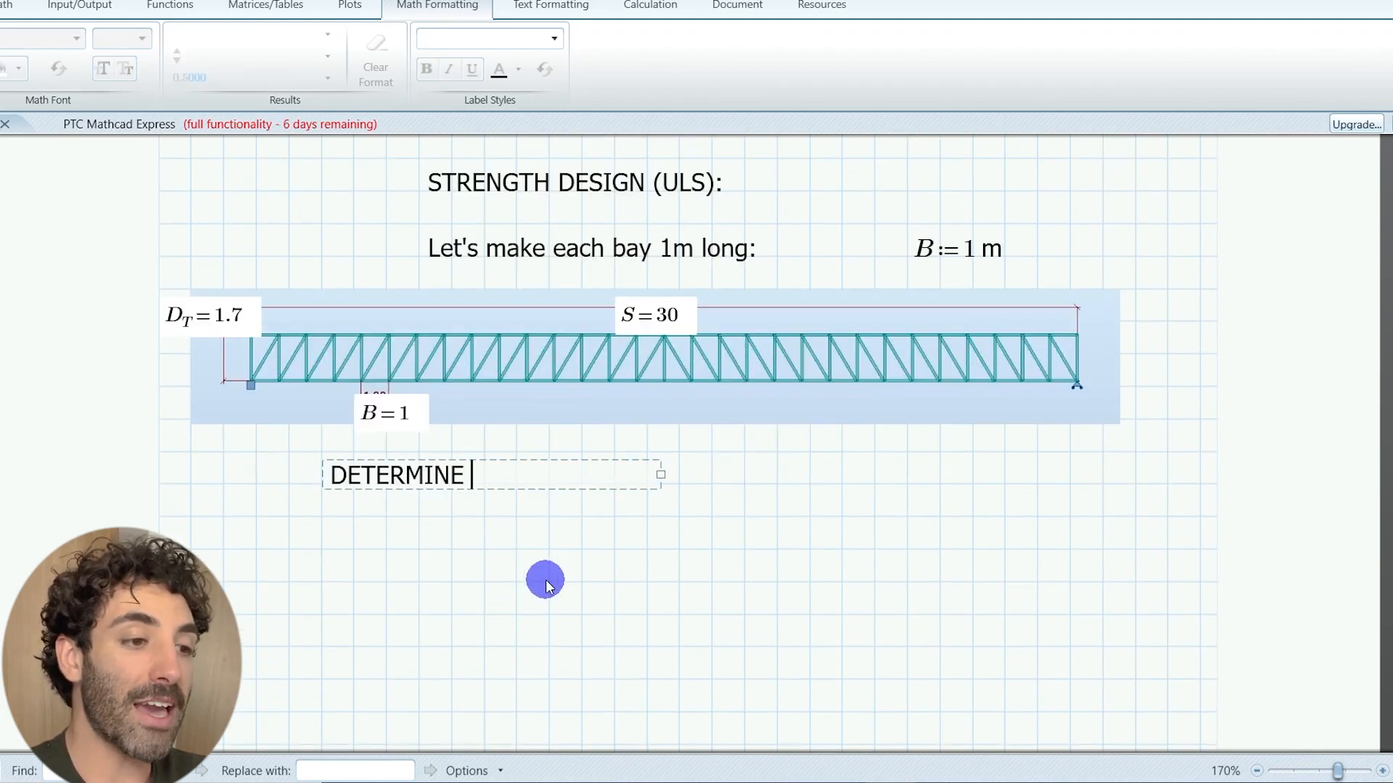
type("THE SUPPORT REACTIONS:")
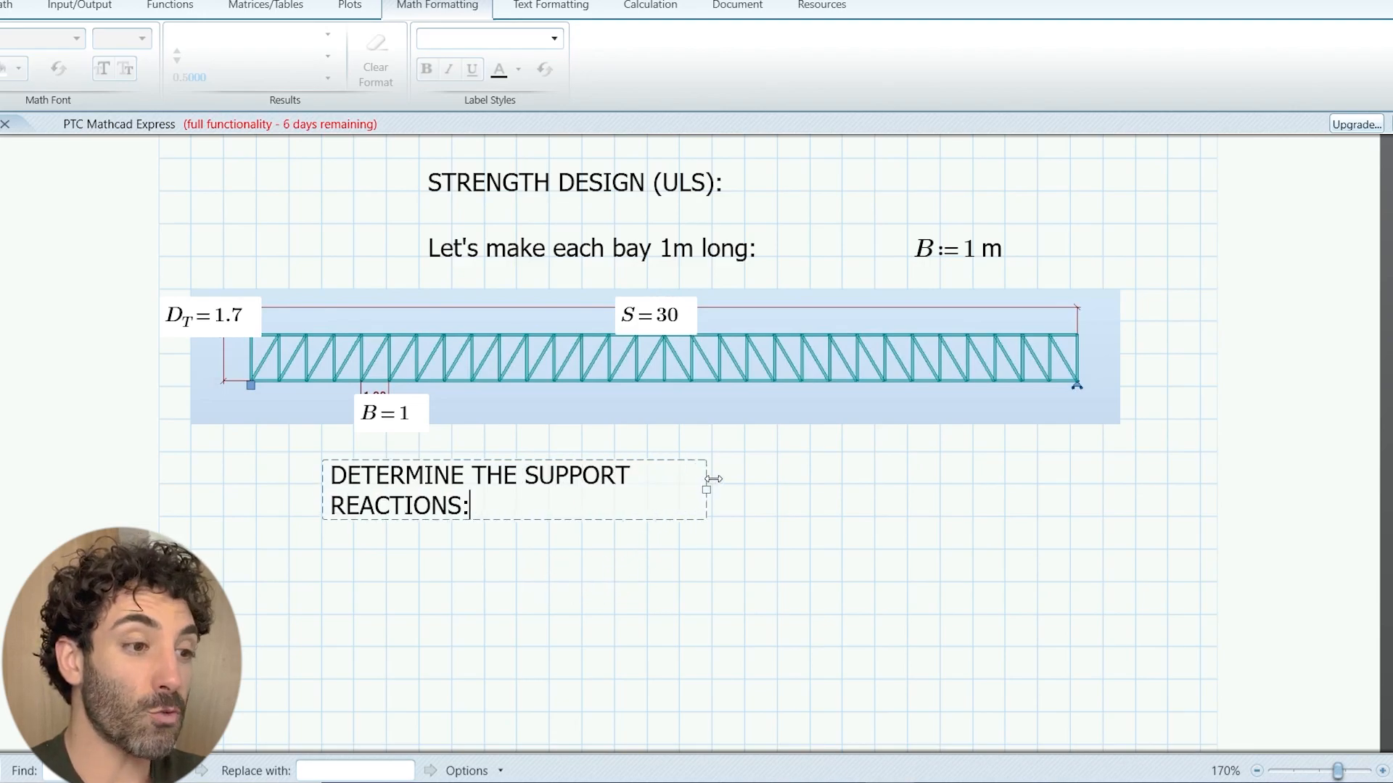
left_click_drag(661, 490, 802, 479)
left_click(328, 553)
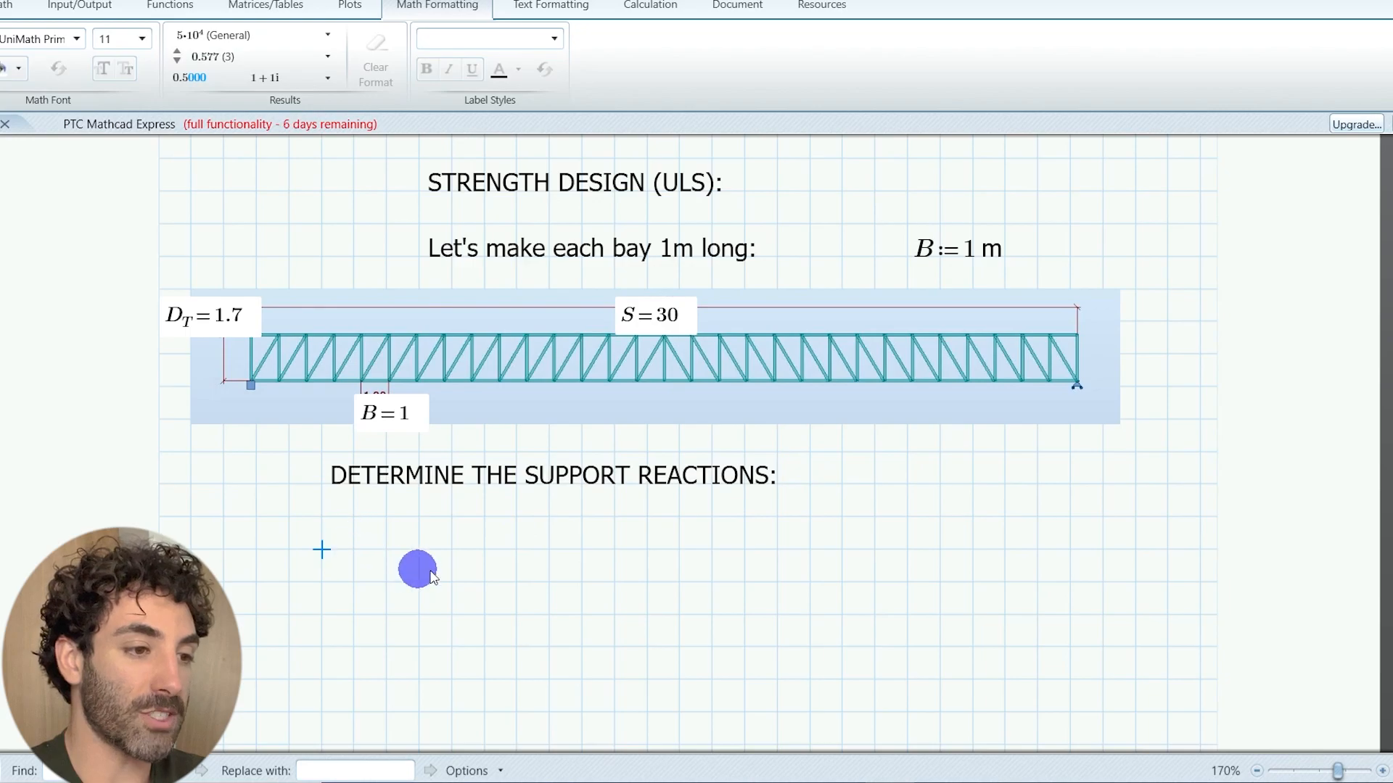
type("R:=(W_ULS·S")
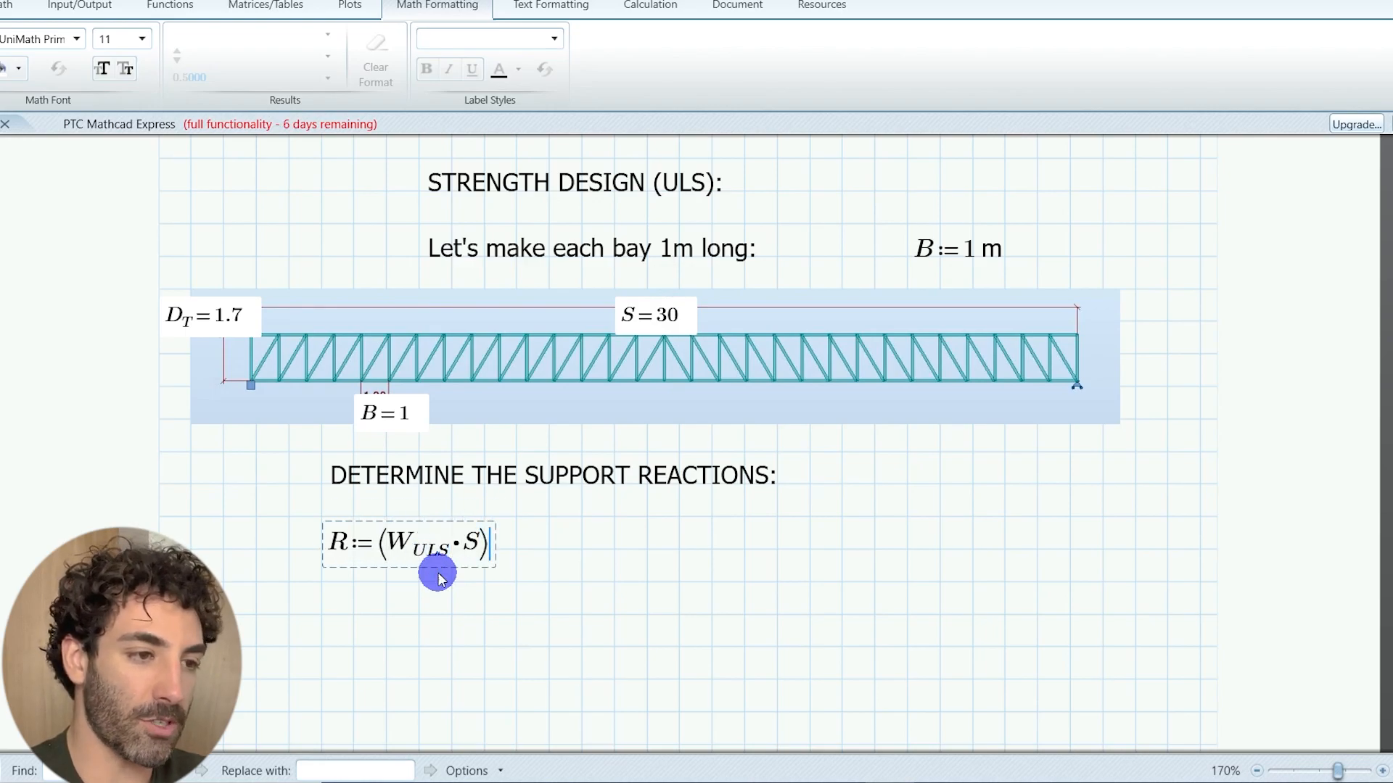
type("/2=218.25")
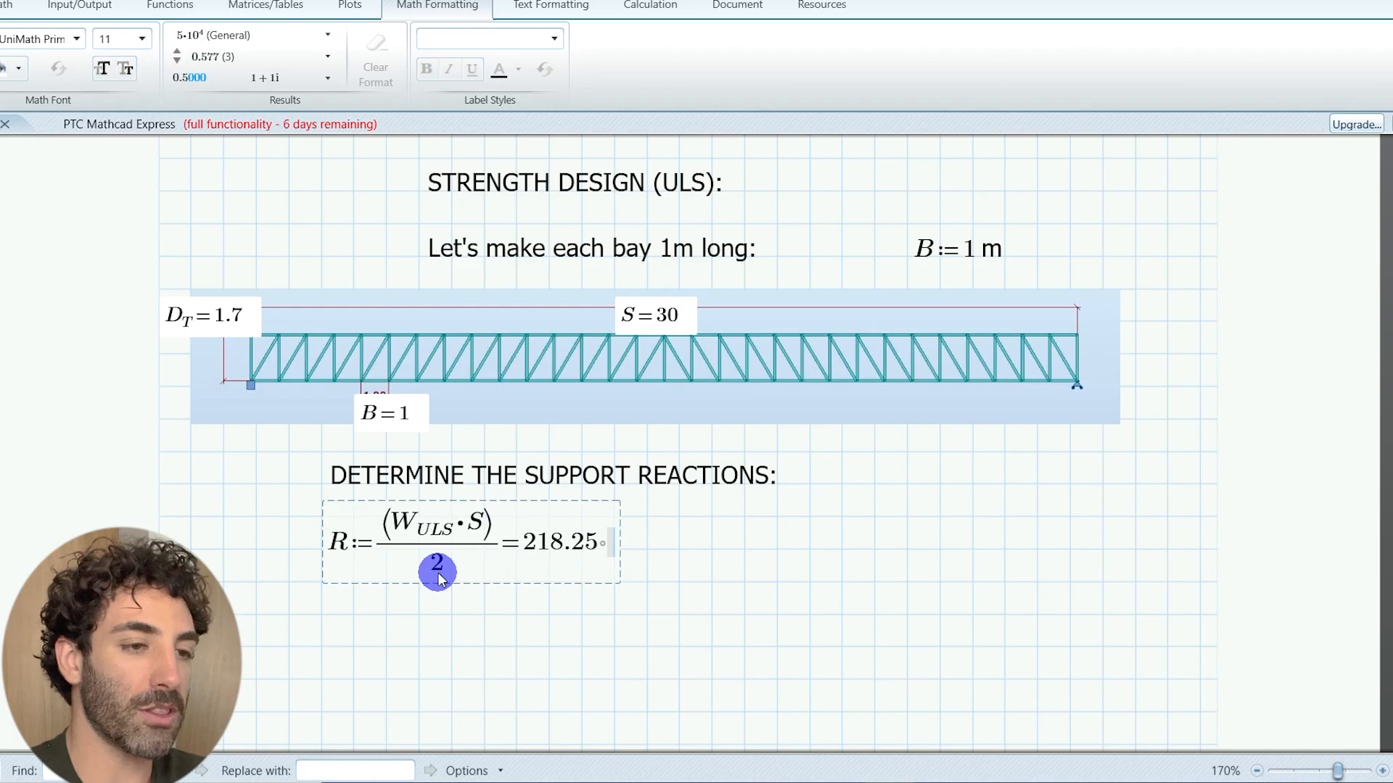
Step: Label the reaction result 218.25 with kN and start a text heading for the diagonal force
left_click(654, 540)
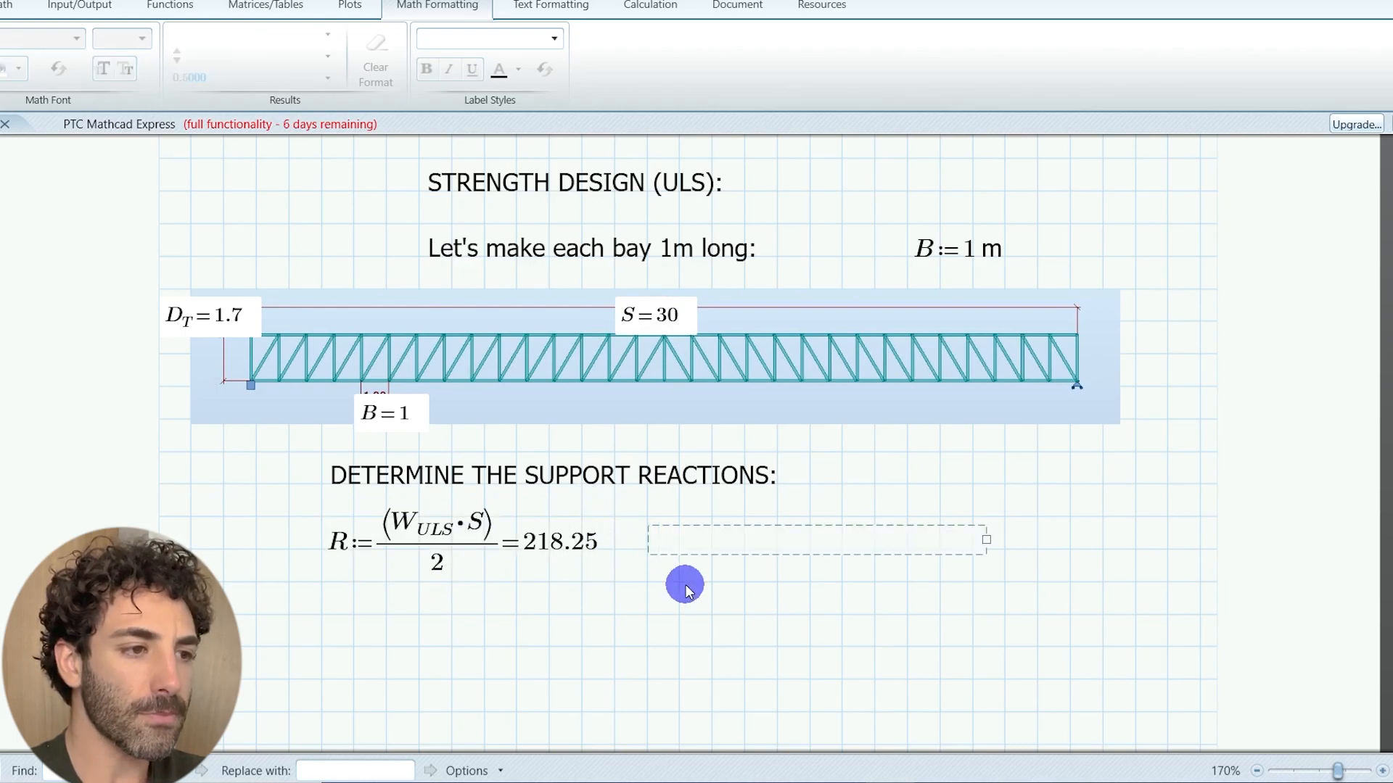
type("kN")
left_click_drag(986, 540, 653, 549)
left_click(679, 616)
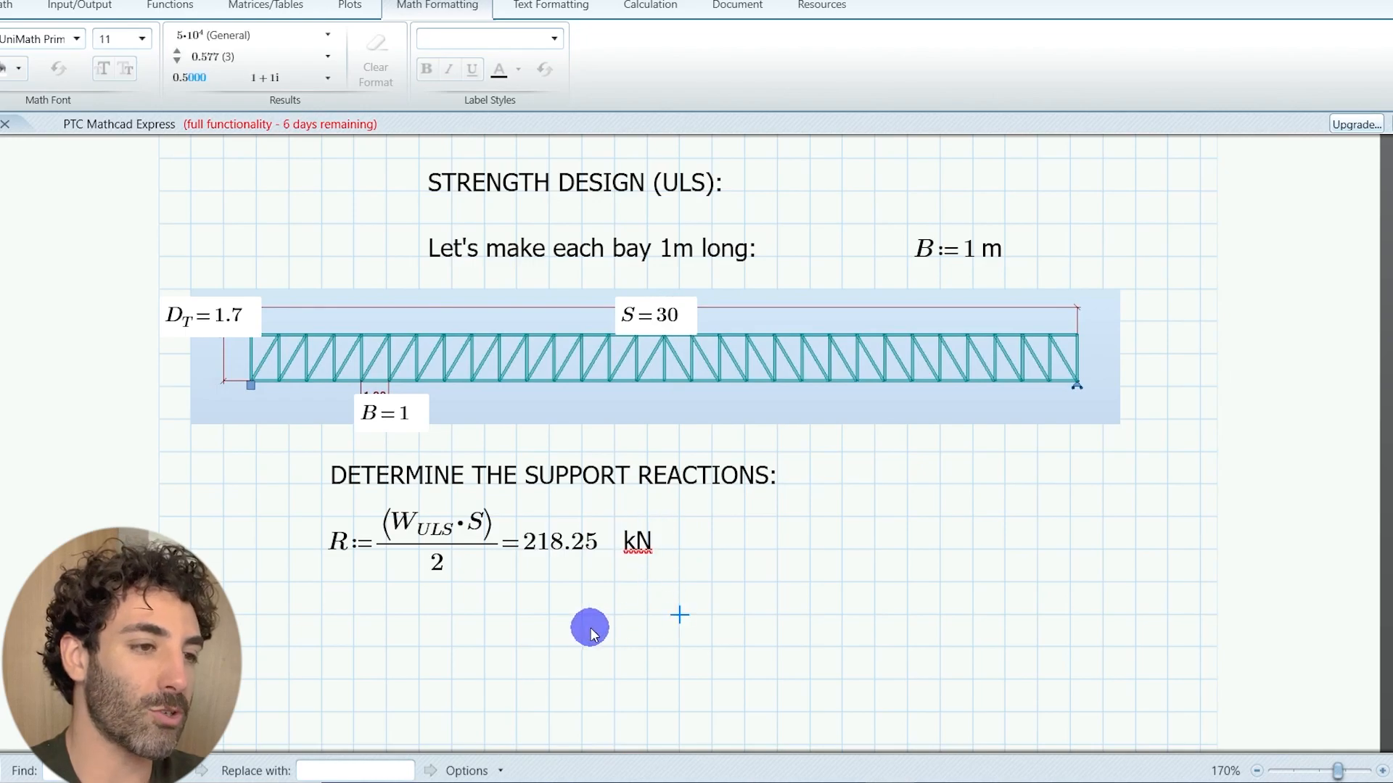
scroll(436, 533, "down", 2)
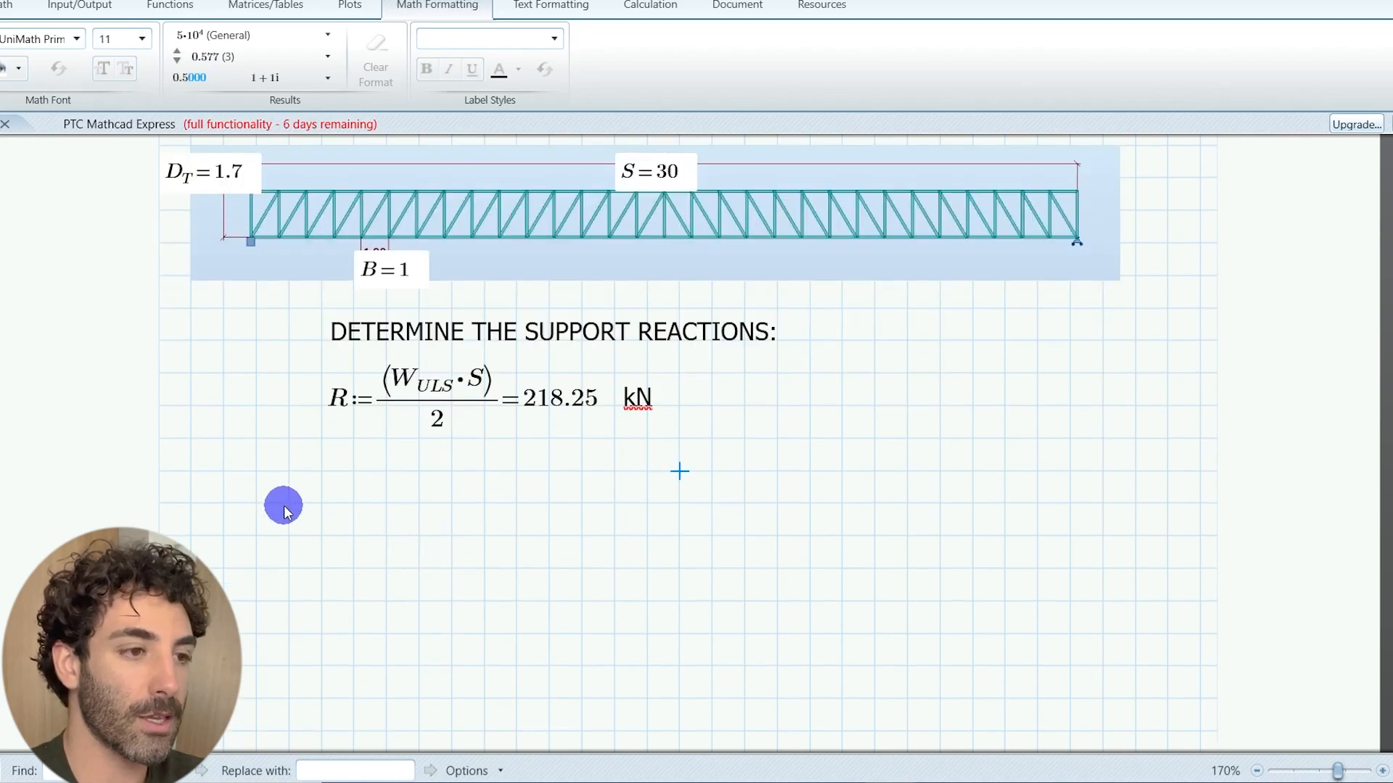
left_click(285, 508)
key("ctrl+t")
type("DETERMINE DIAGONAL")
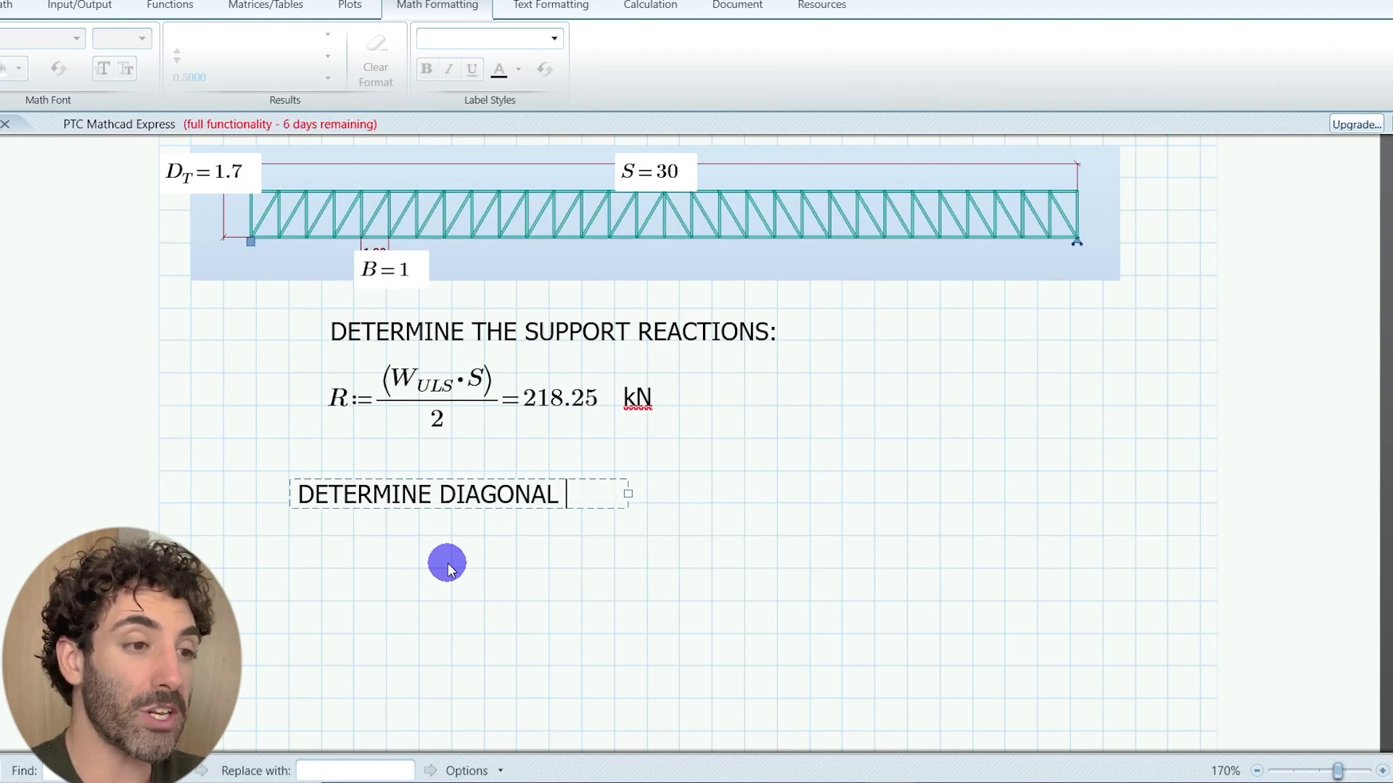
type("FORCE:")
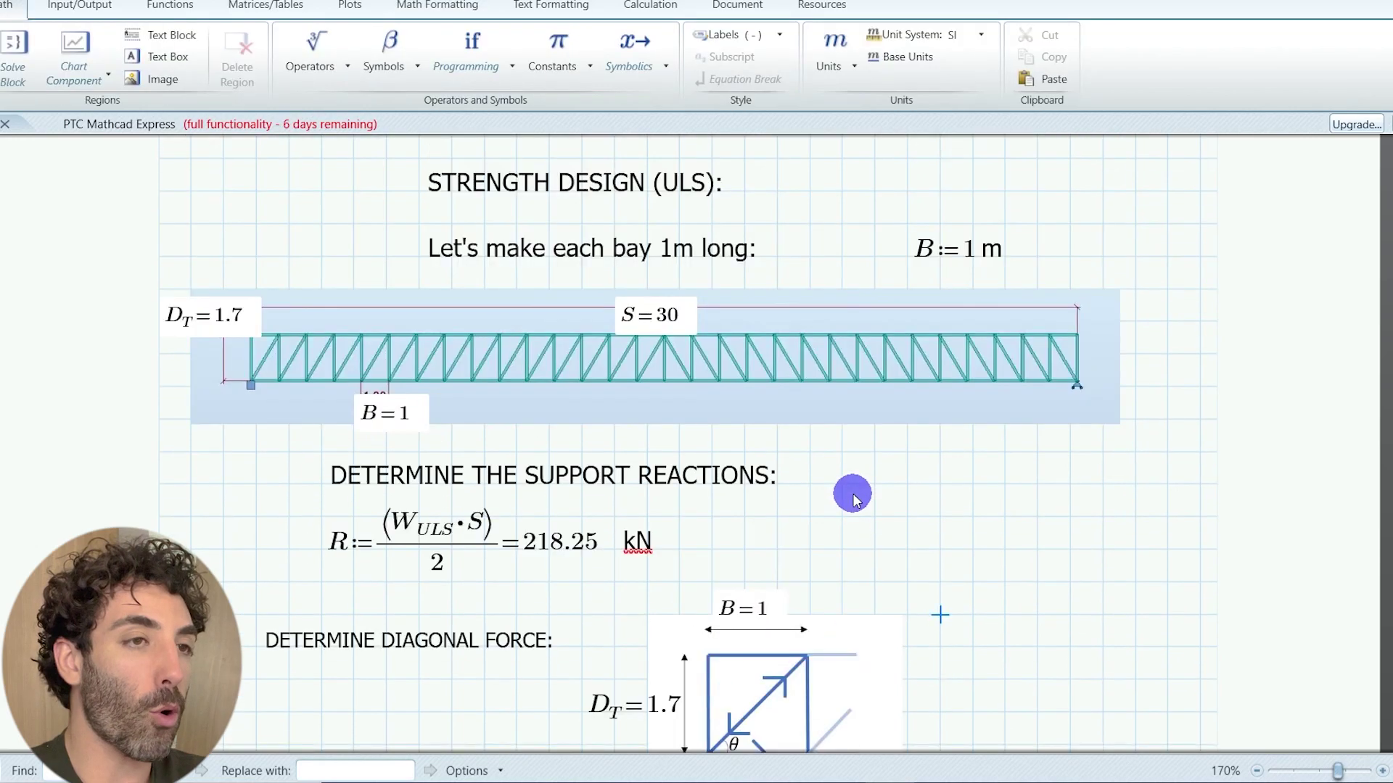
scroll(855, 499, "down", 3)
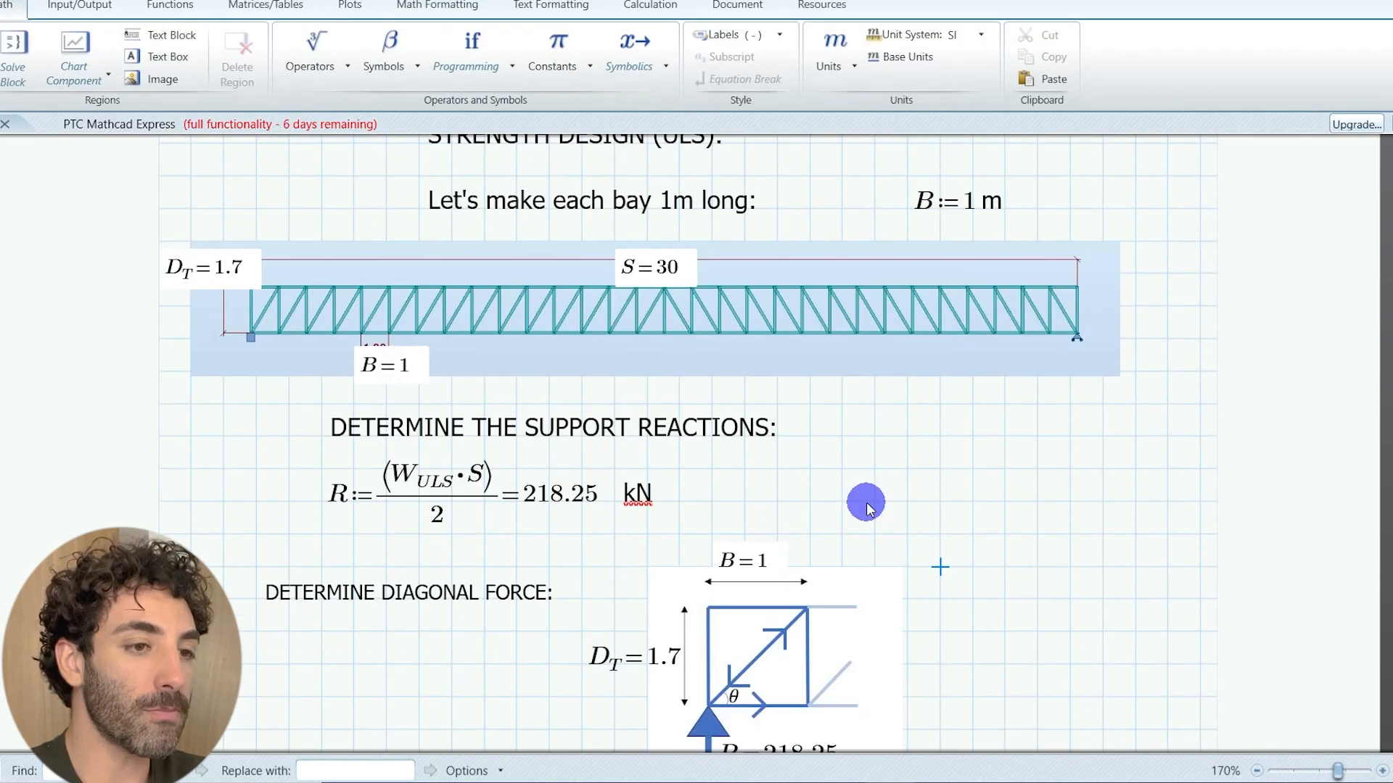
scroll(856, 499, "down", 2)
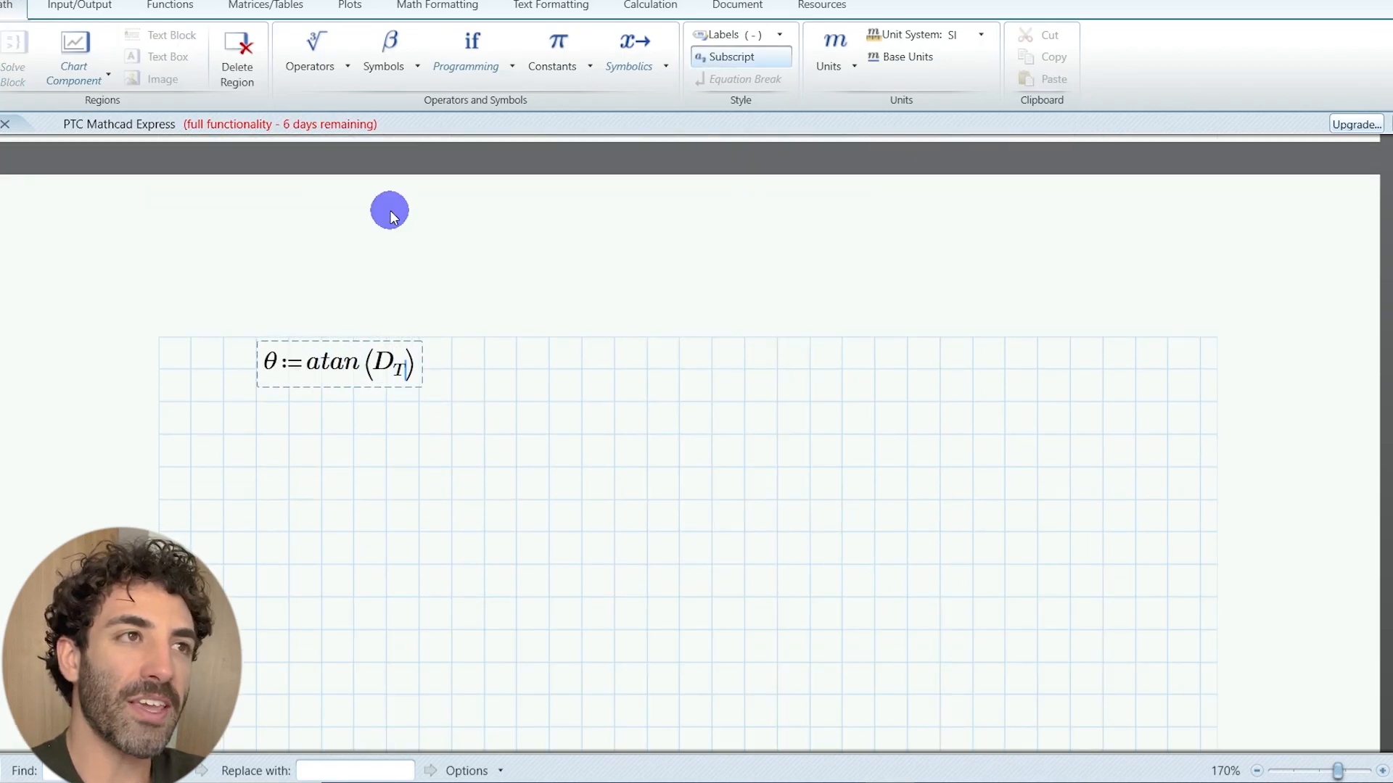
type("/B)")
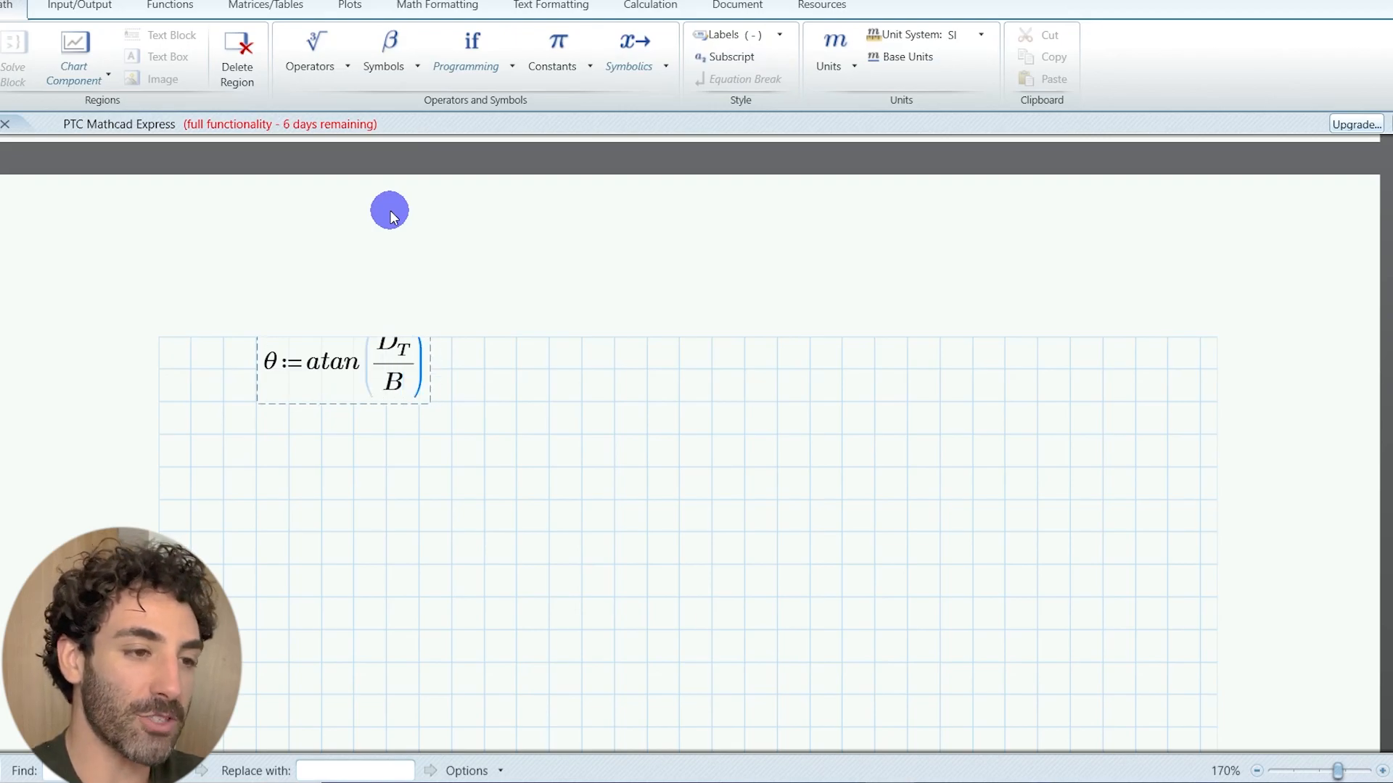
type("=1.039")
scroll(400, 261, "up", 1)
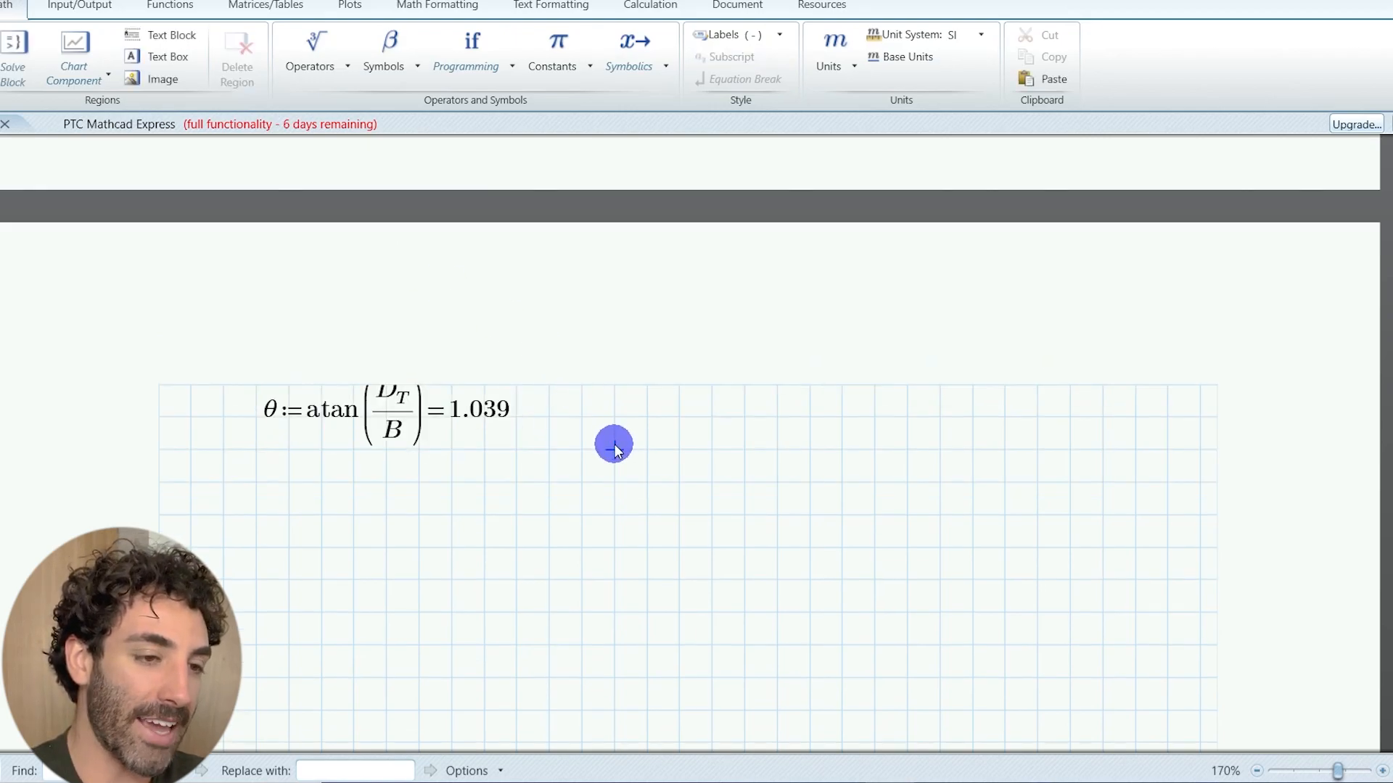
Step: Nudge the θ formula down and define θ_degrees := θ·180/π with π from Symbols
left_click(399, 454)
left_click_drag(398, 453, 396, 489)
left_click(549, 548)
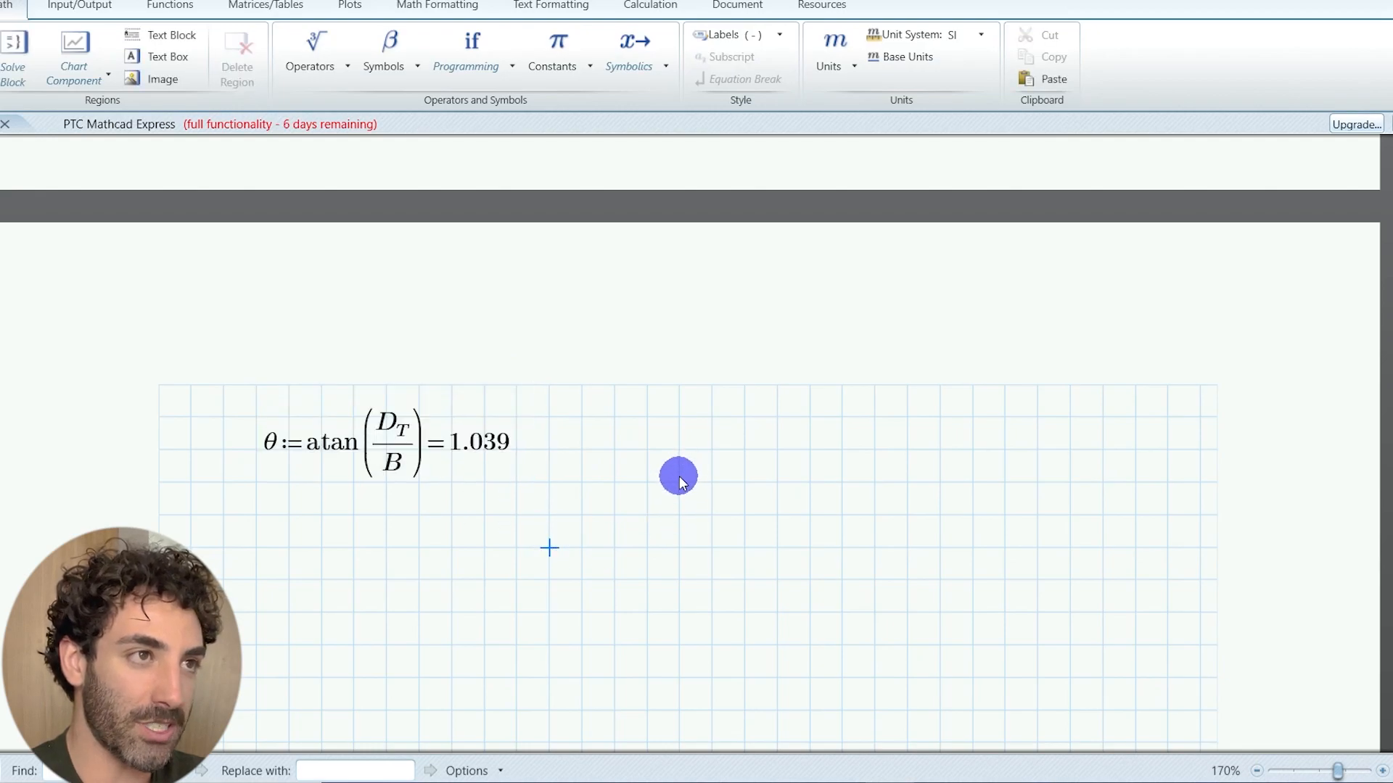
left_click(740, 449)
type("θdegrees:=θ·180")
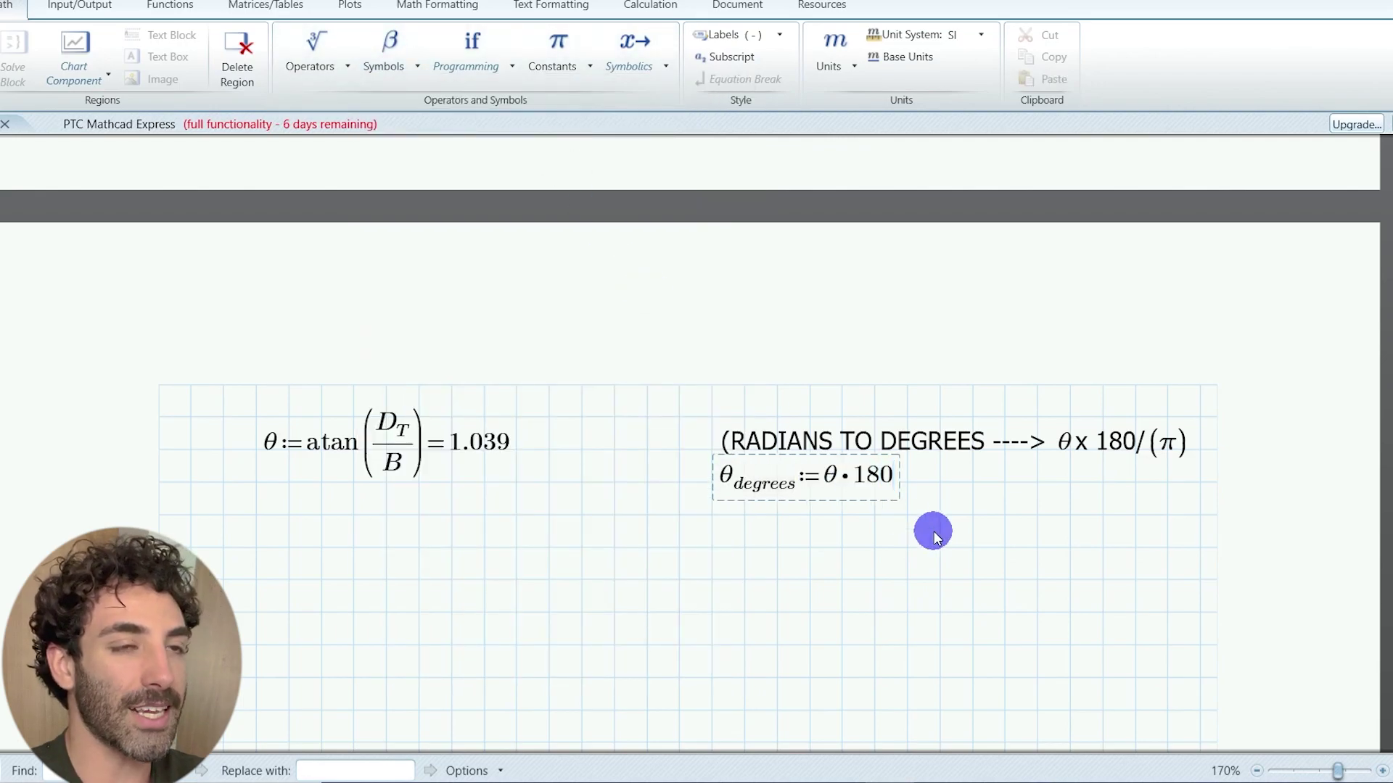
type("/")
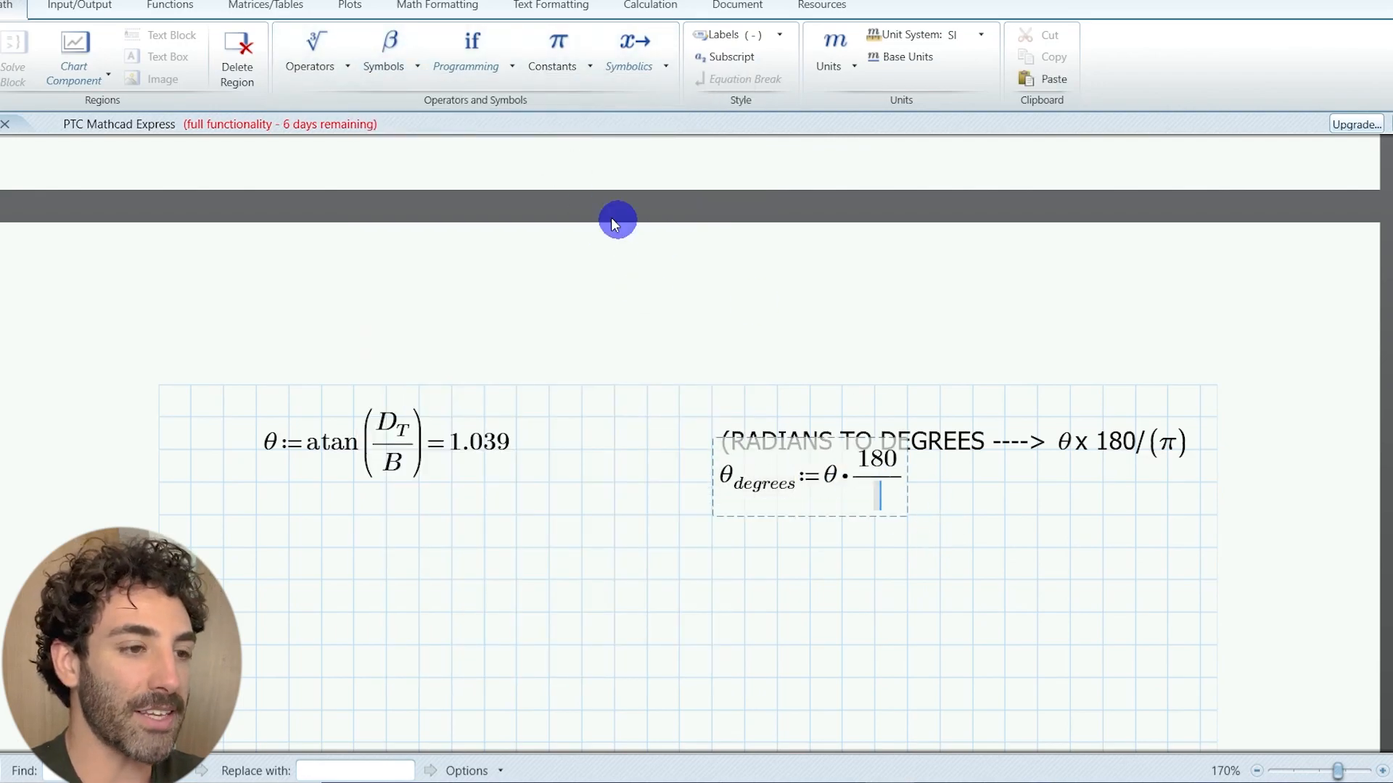
left_click(391, 52)
left_click(402, 209)
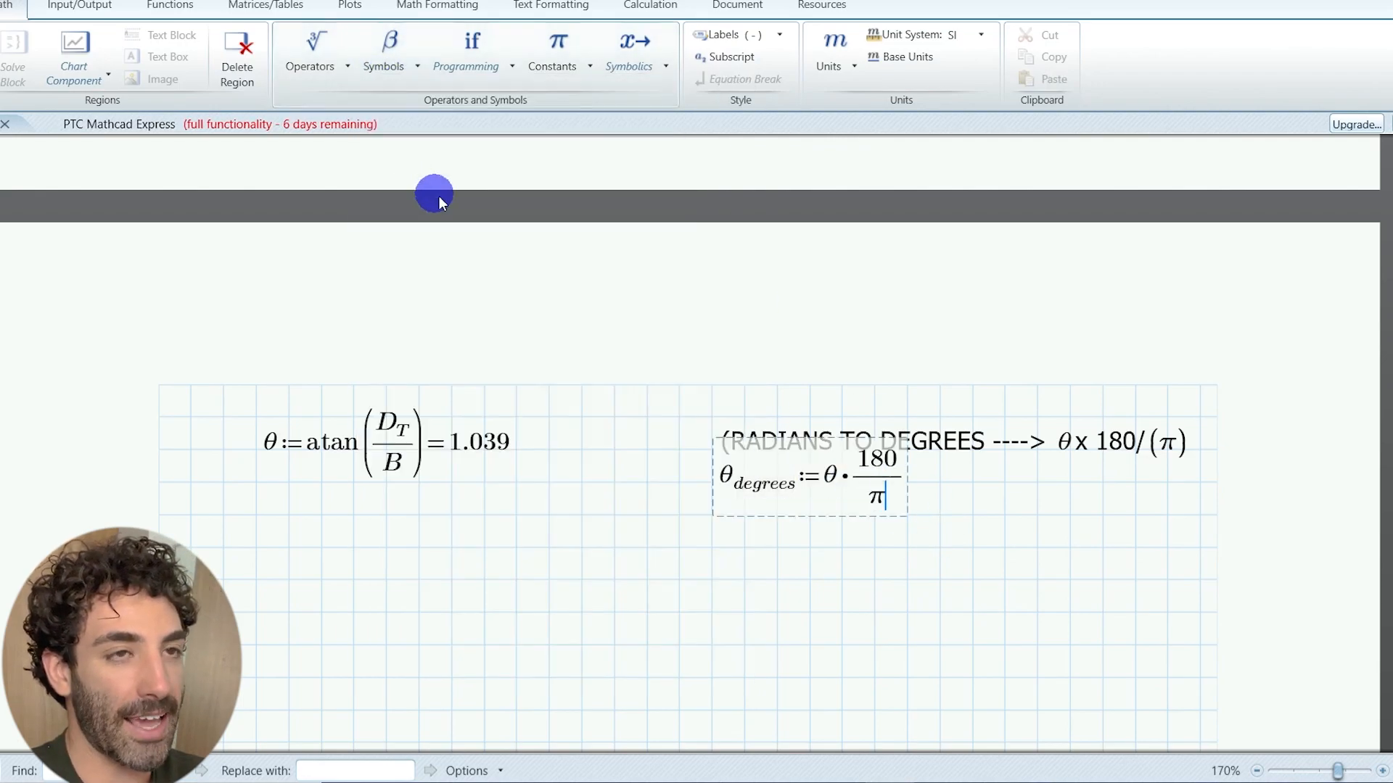
type("=59.534")
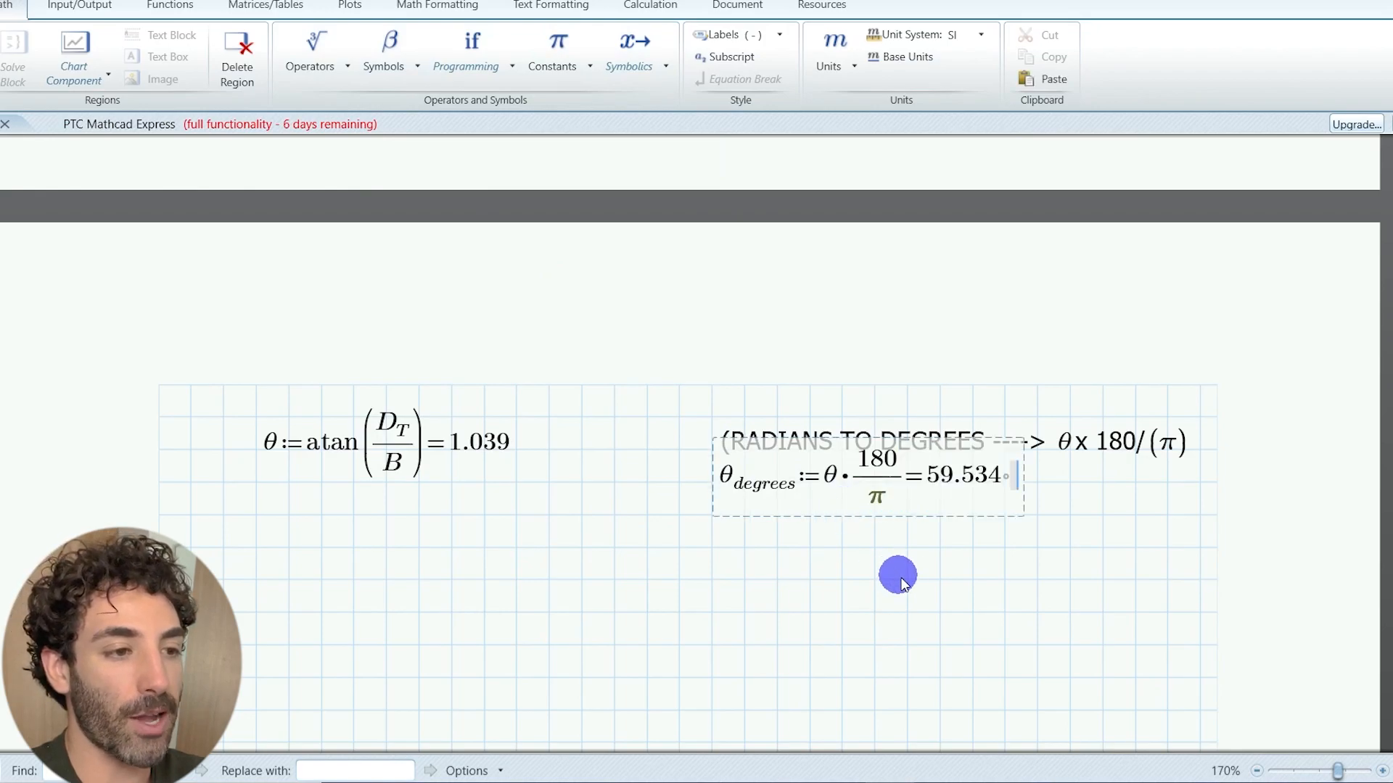
Step: Move the θ_degrees = 59.534 equation beneath the radians-to-degrees note
left_click(898, 577)
left_click(892, 514)
left_click_drag(927, 536, 914, 583)
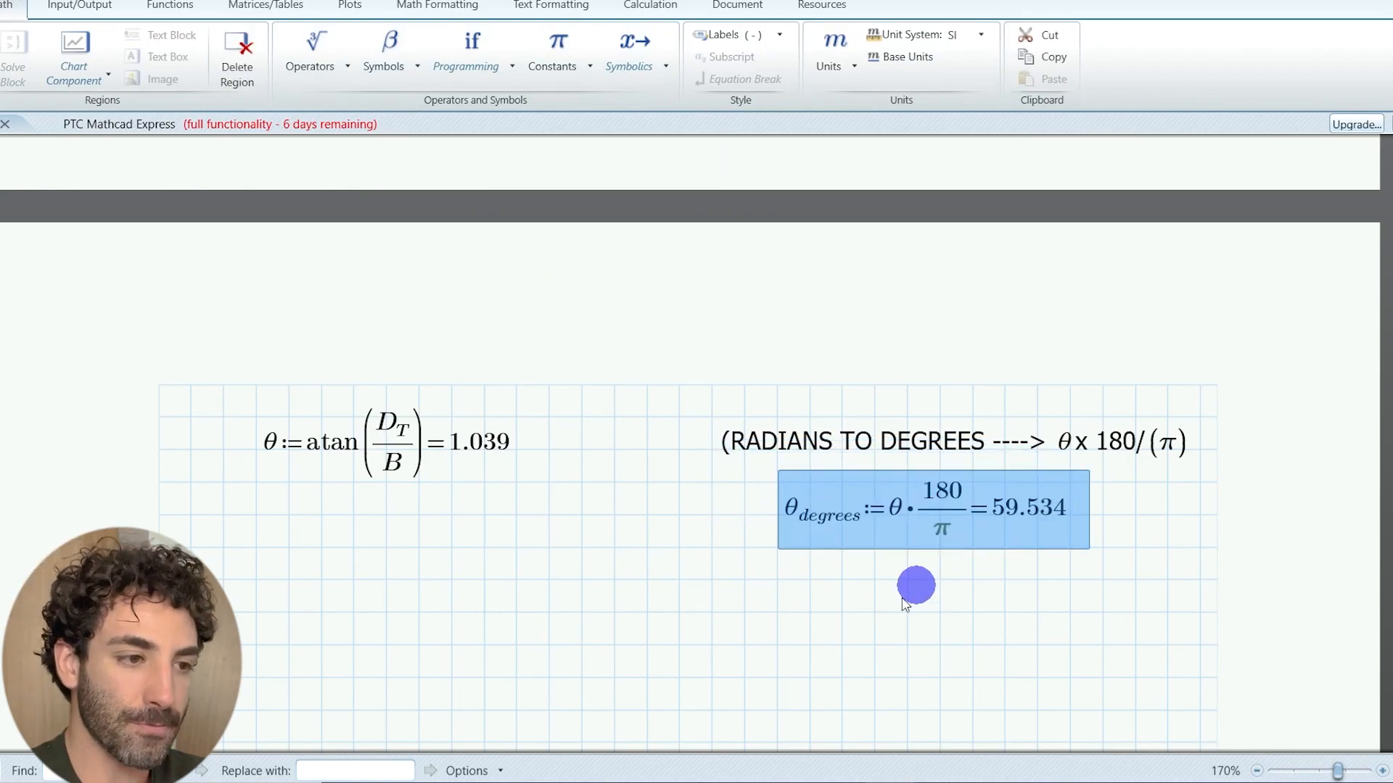
left_click(299, 508)
left_click(258, 515)
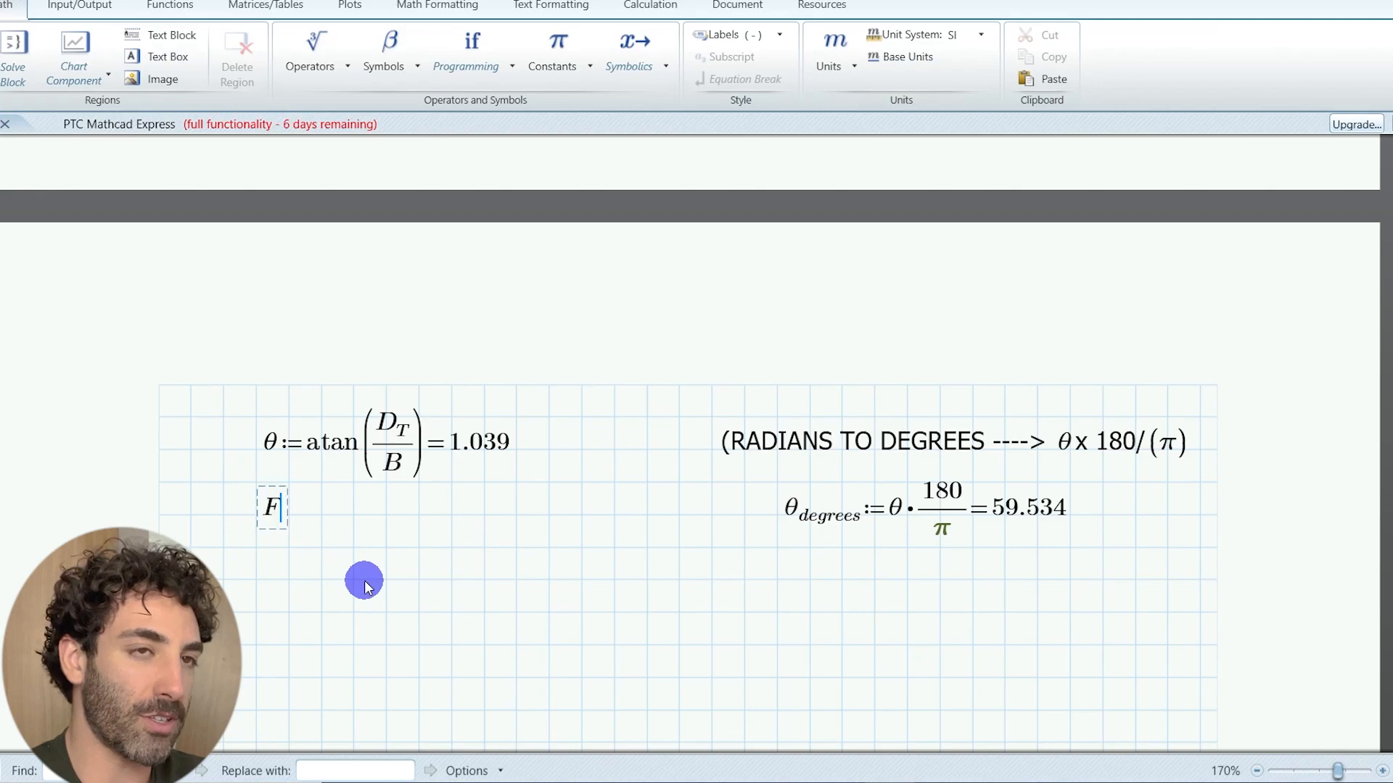
Step: Define F_D := R/sin(θ) = 253.21 and place a kN label right beside the value
key("ctrl+minus")
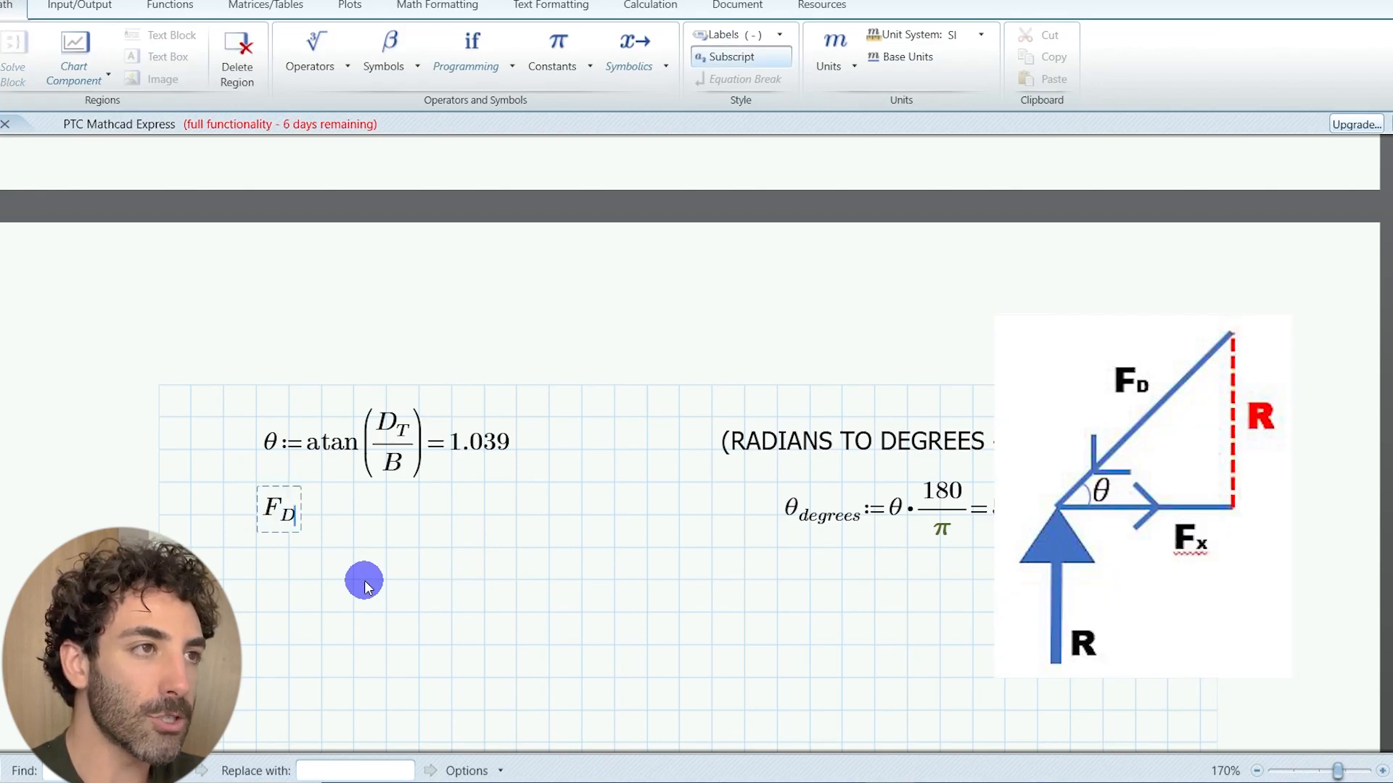
type(":=R/sin")
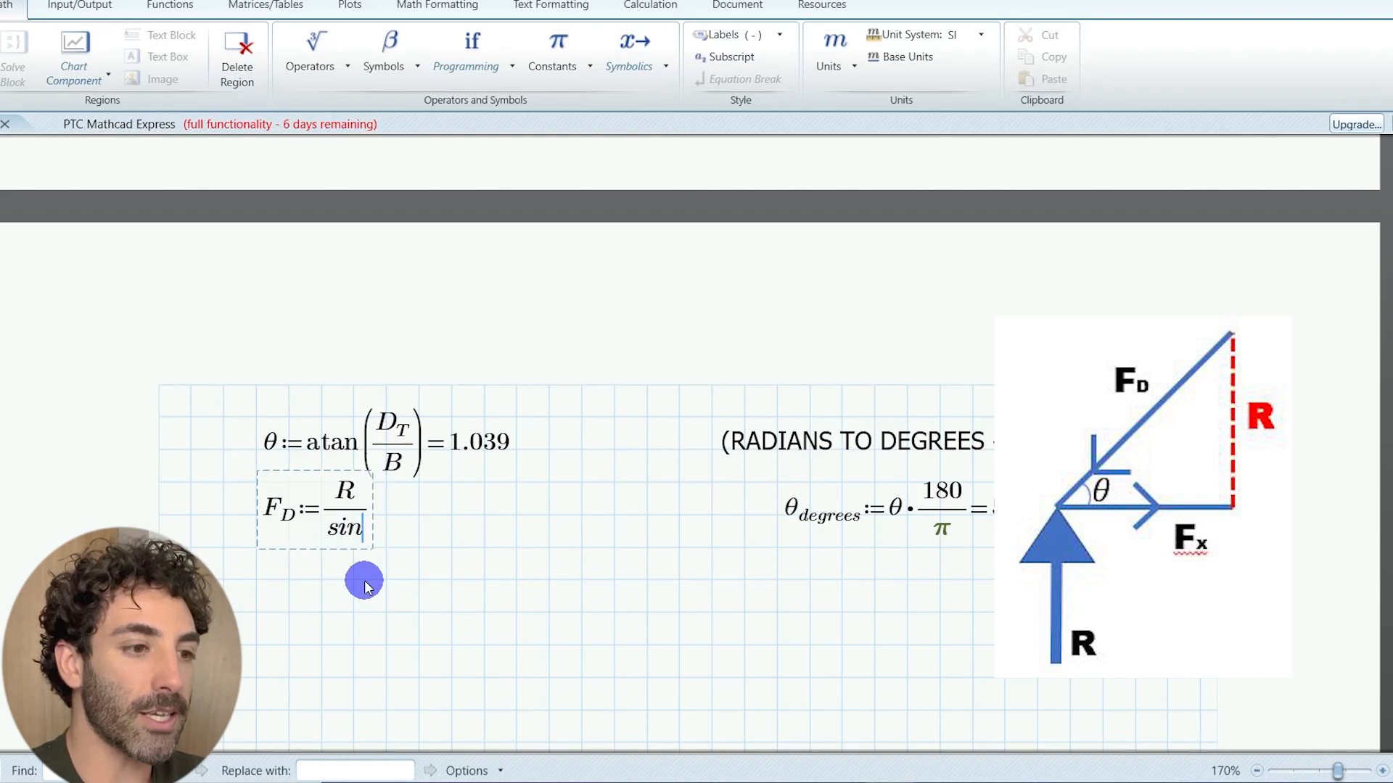
left_click(394, 65)
left_click(552, 129)
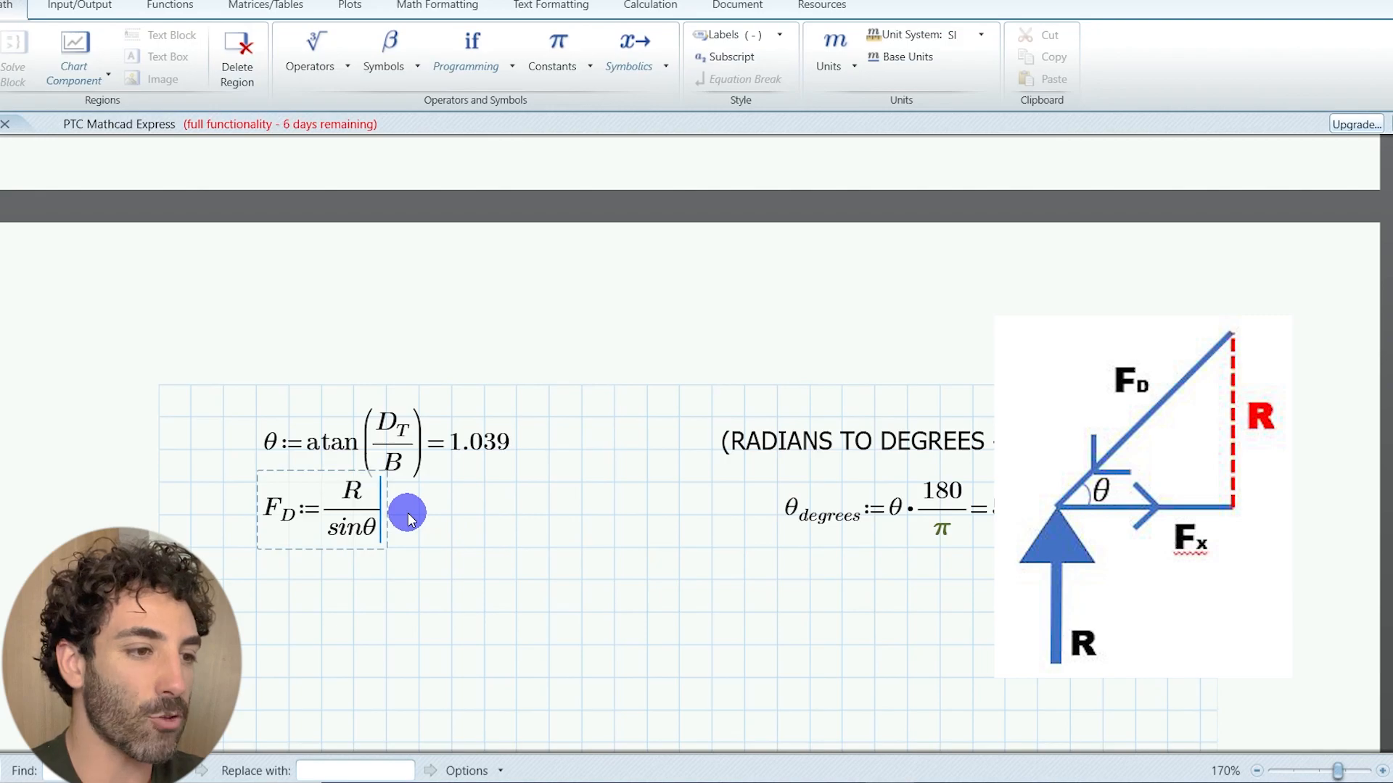
type("(θ)=")
key("Return")
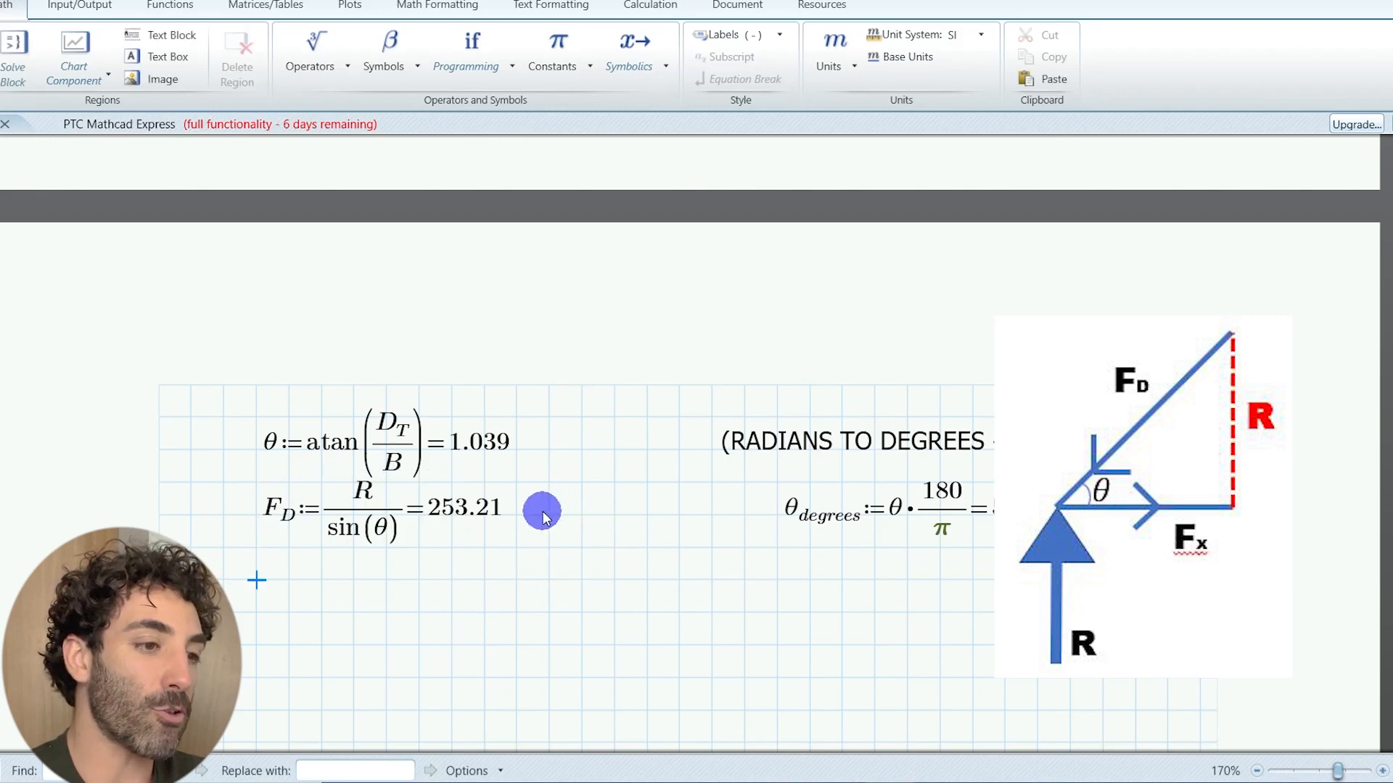
left_click(561, 512)
type("kN")
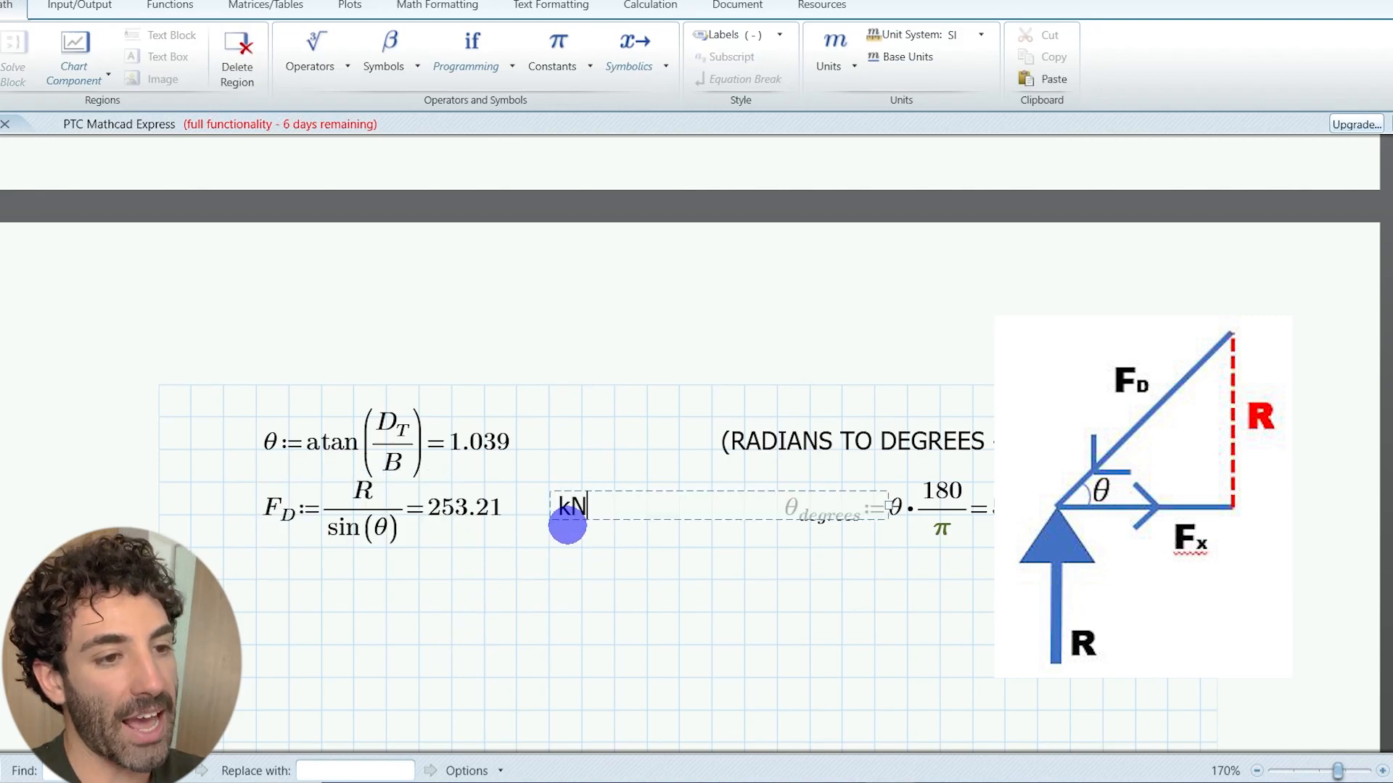
left_click(893, 495)
left_click(573, 513)
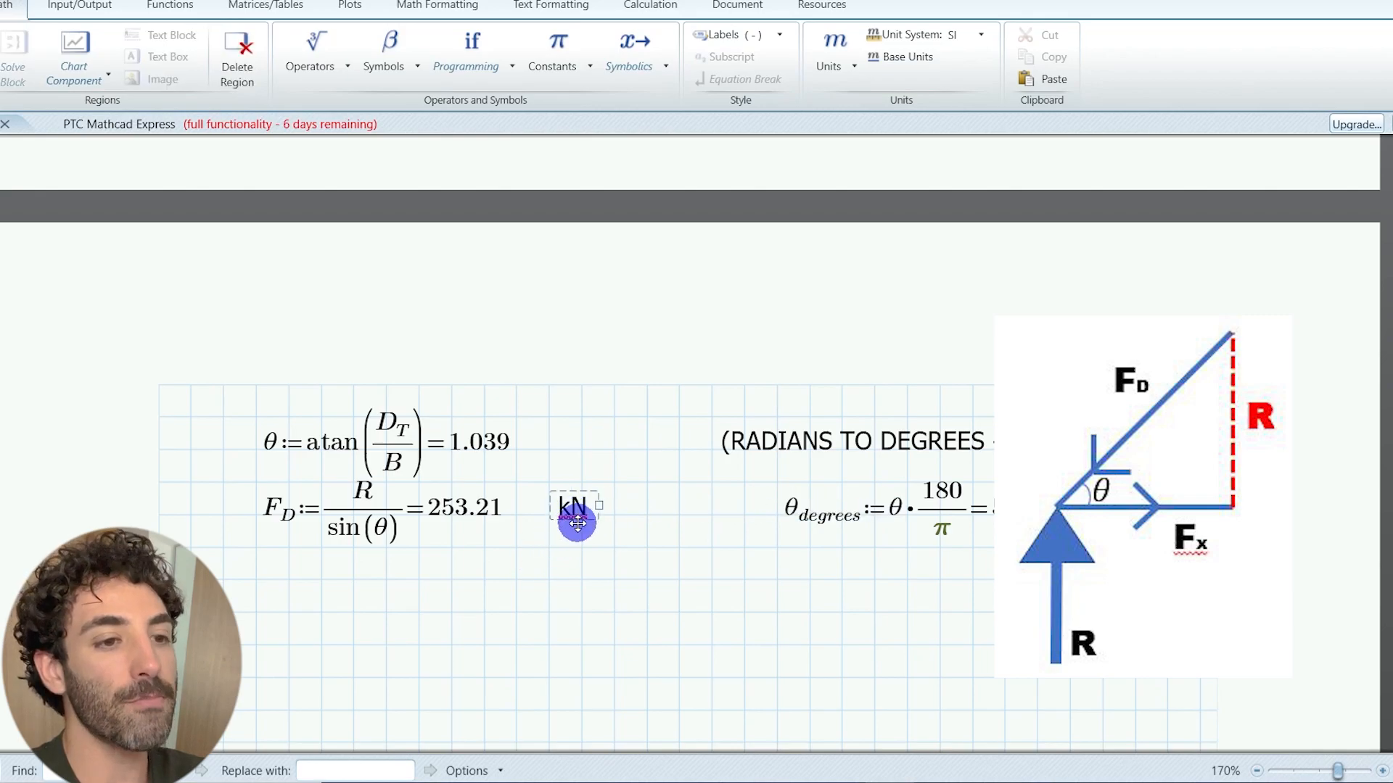
left_click_drag(577, 522, 542, 522)
left_click(518, 580)
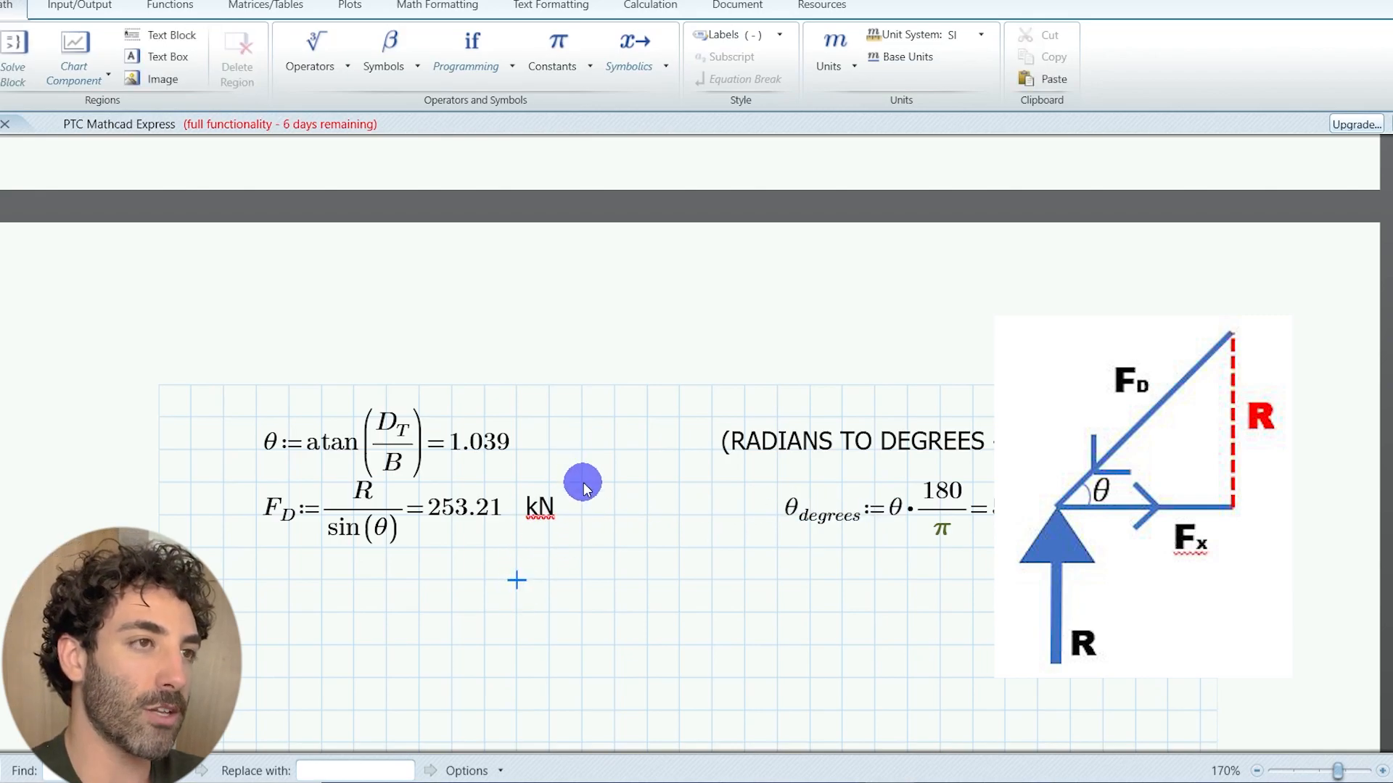
scroll(337, 539, "down", 1)
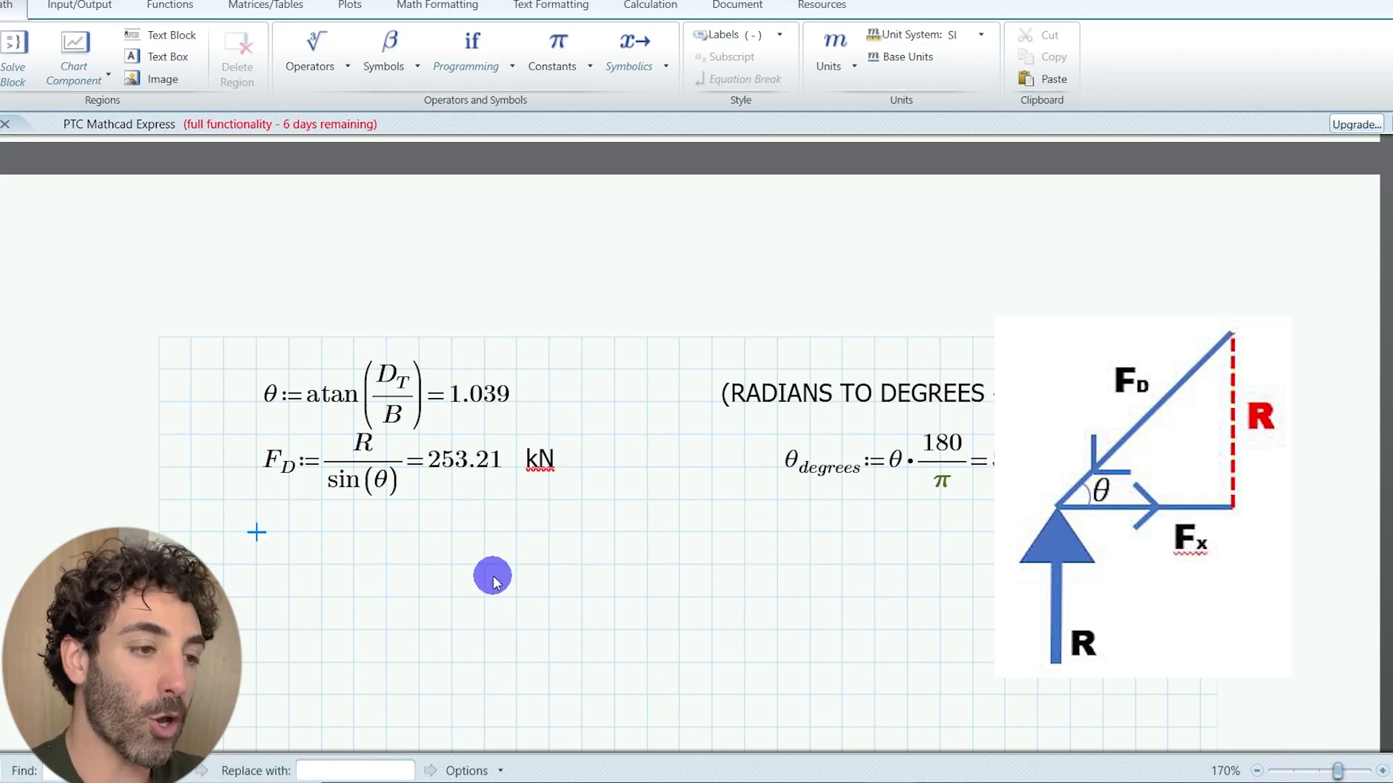
type("F_x")
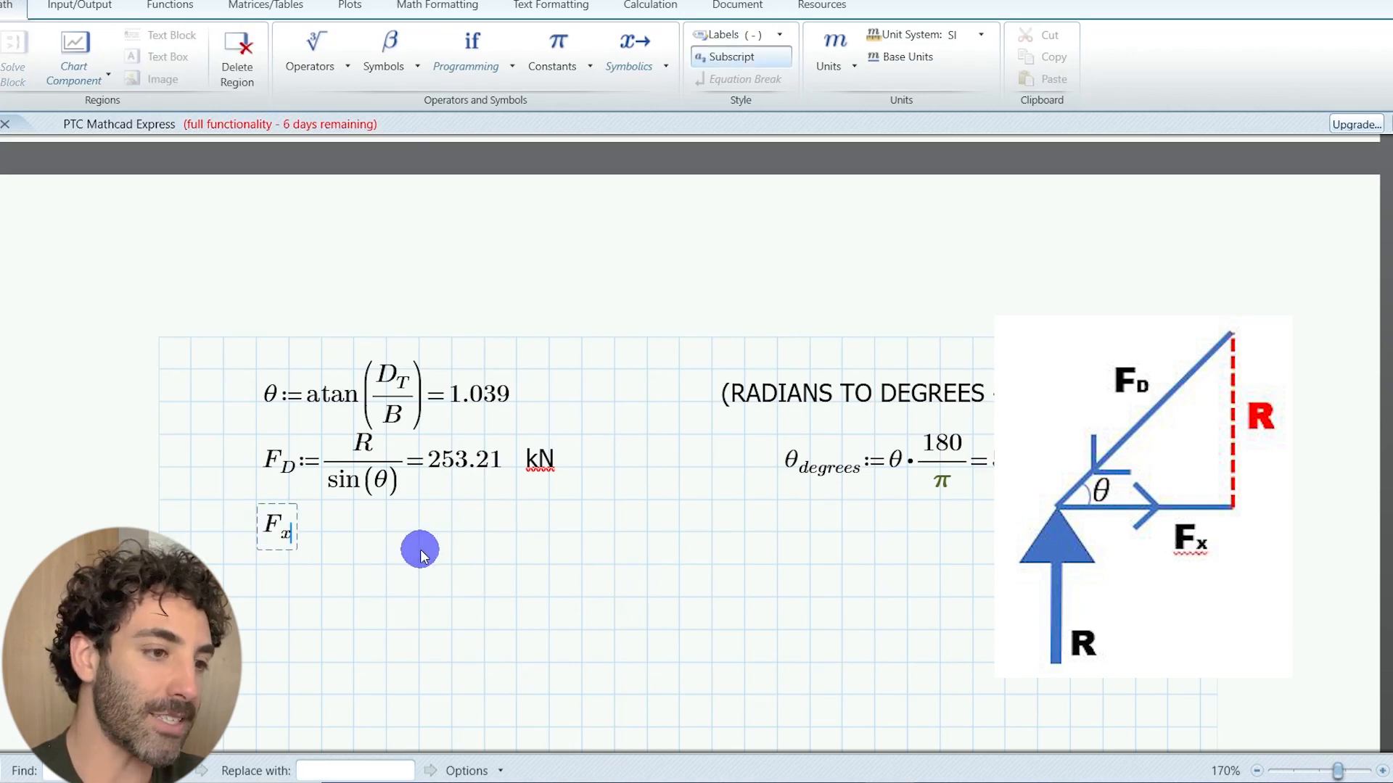
type(":=")
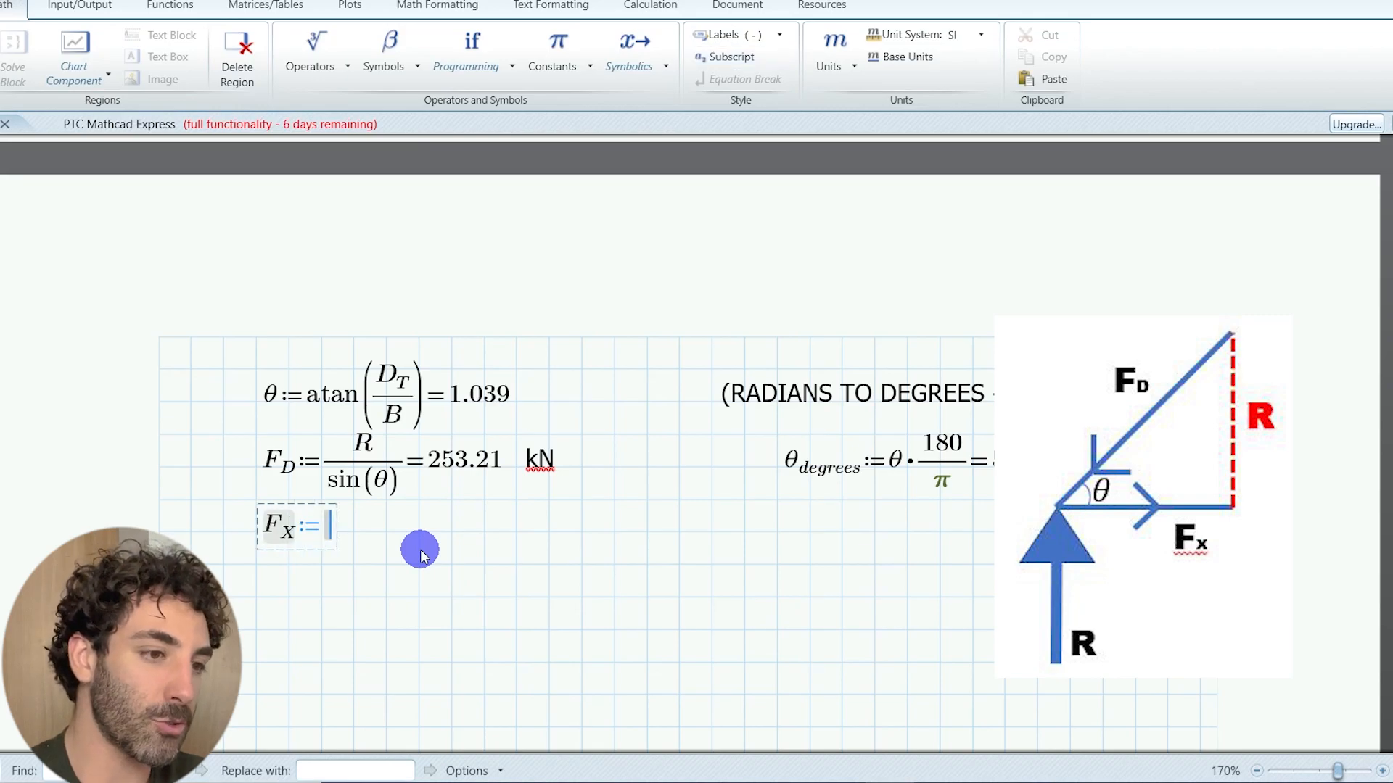
type("*co")
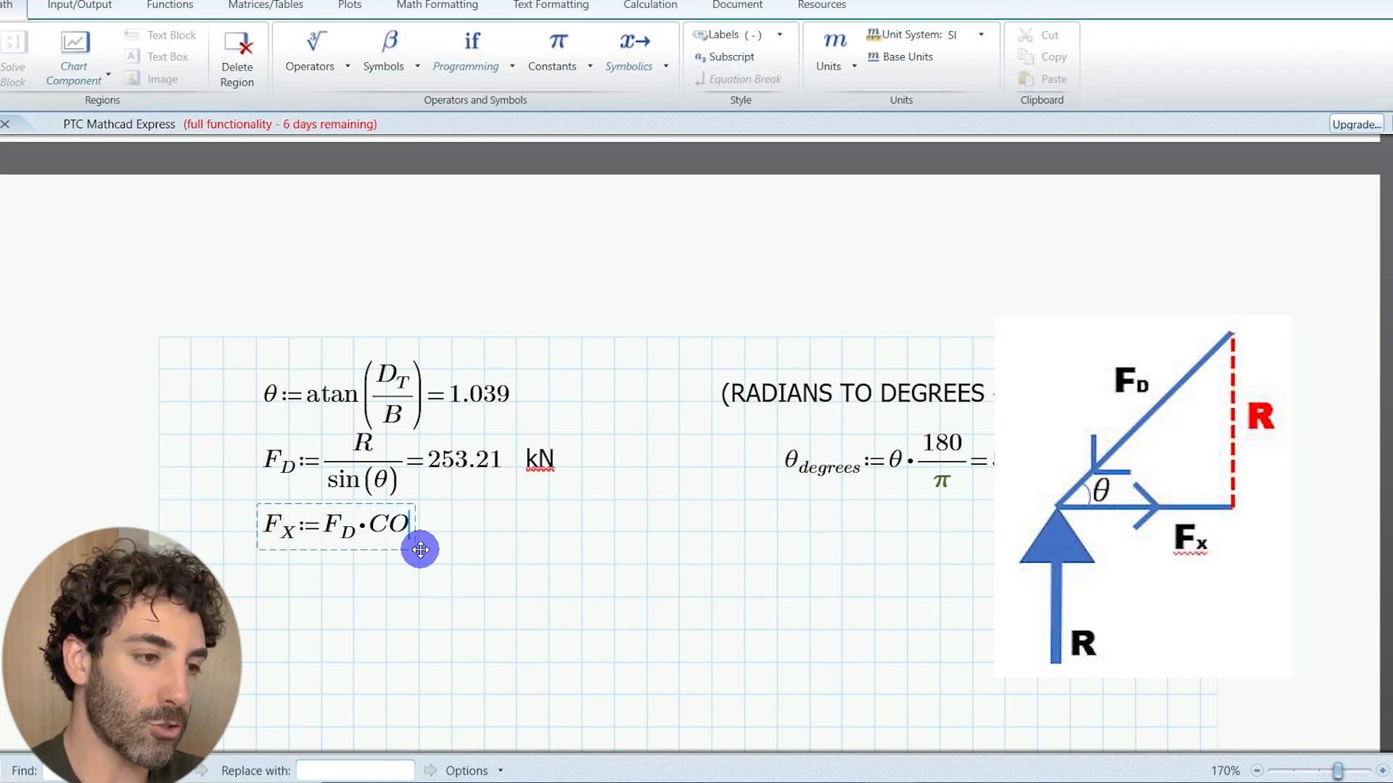
Step: Define F_X := F_D·cos(θ), evaluating to 128.382
key("BackSpace")
key("BackSpace")
left_click(391, 54)
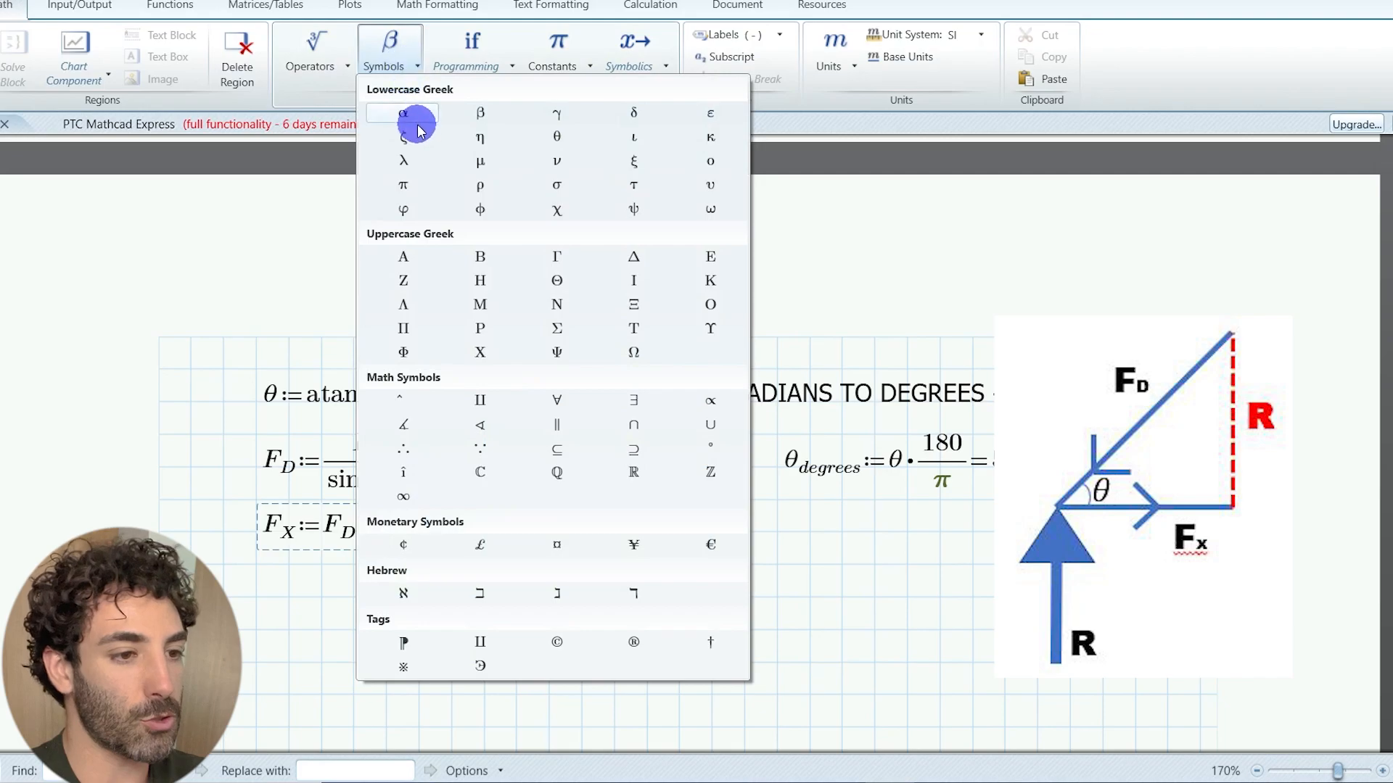
left_click(414, 131)
type("=128.382")
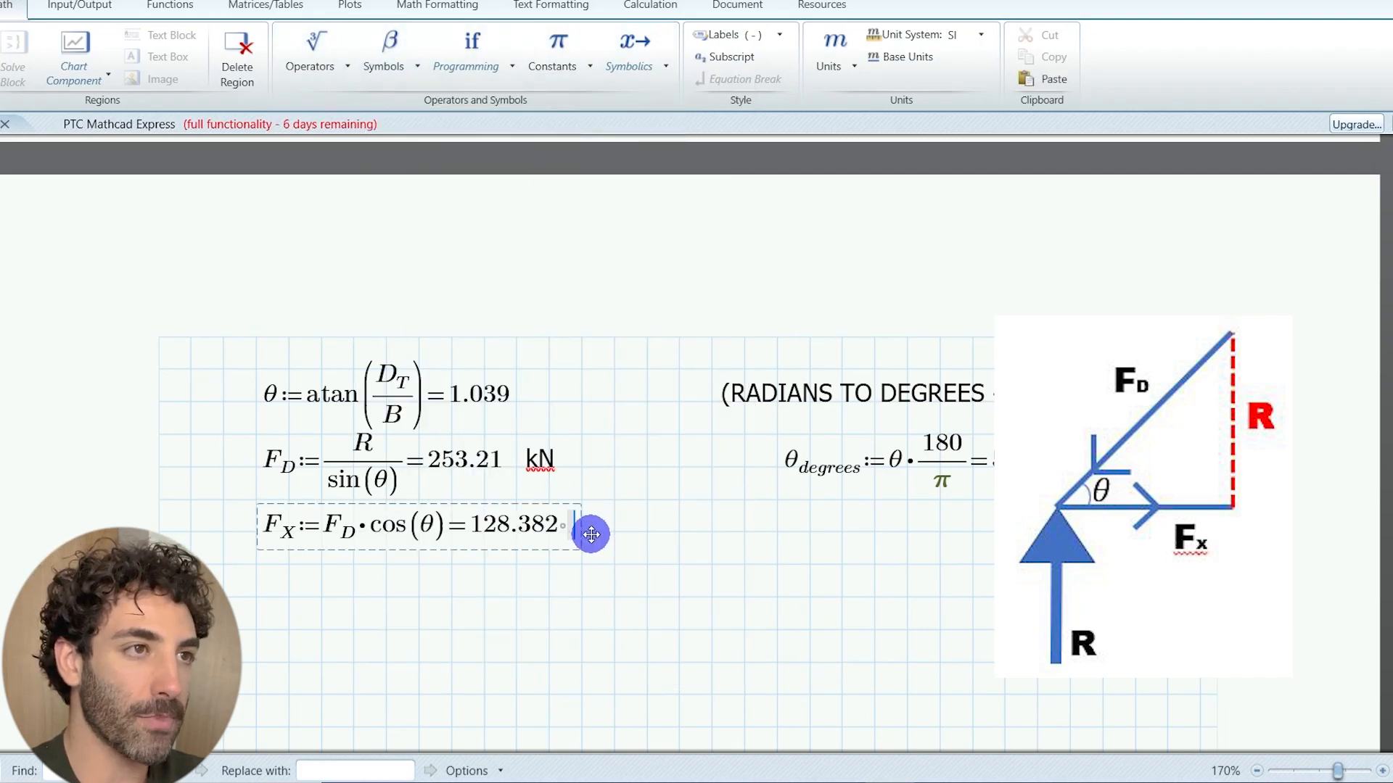
left_click(548, 466)
Step: Copy the kN label from F_D and paste it beside 128.382
left_click(612, 530)
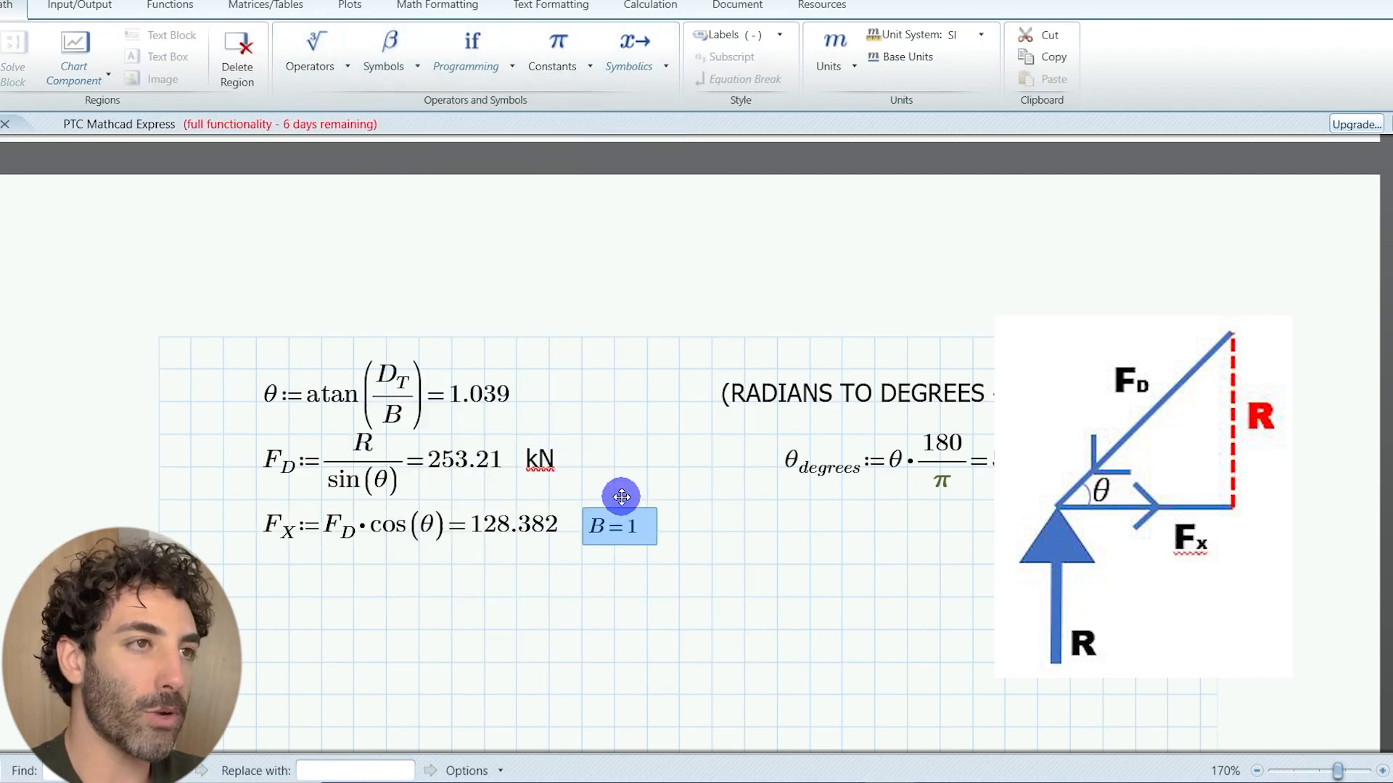
double_click(542, 463)
key("ctrl+c")
left_click(629, 544)
key("ctrl+v")
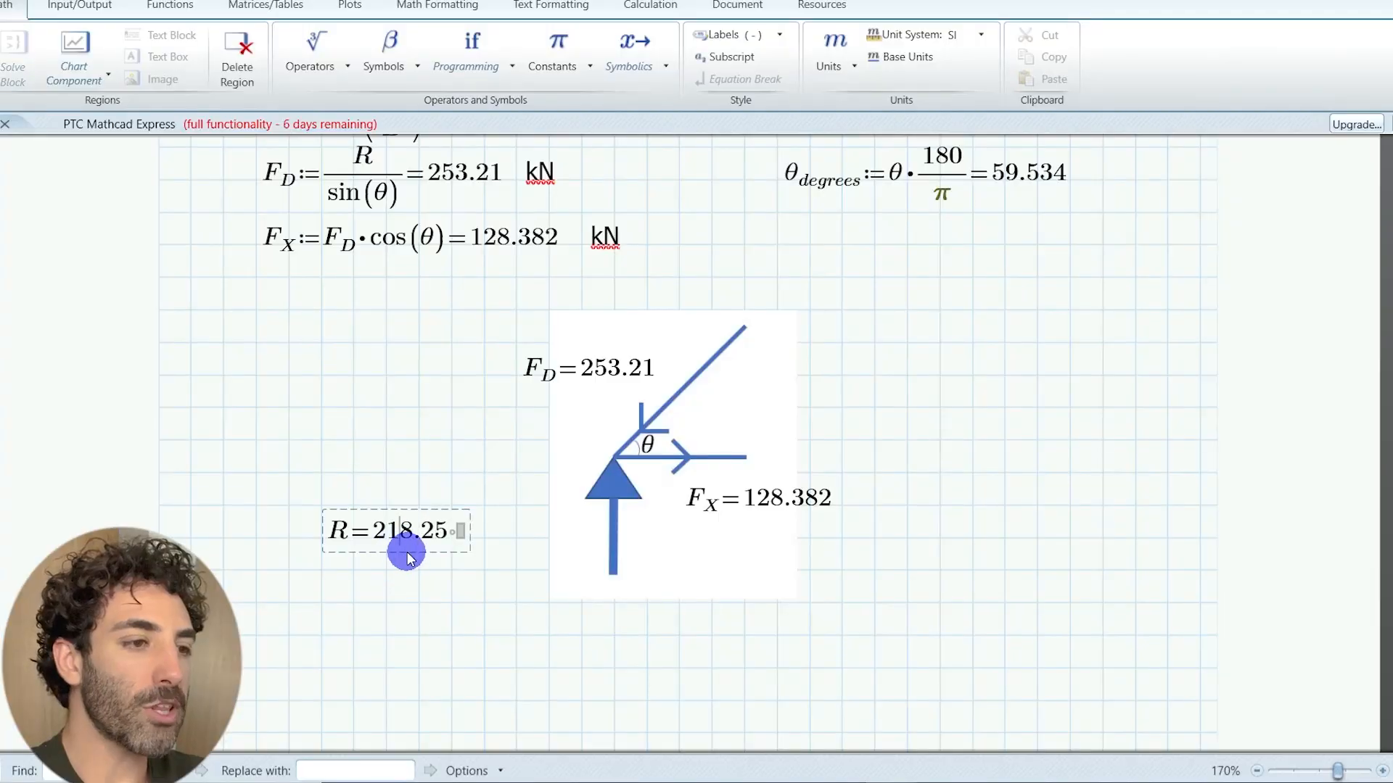
Step: Move the R = 218.25 label under the reaction arrow of the support diagram
left_click_drag(407, 556, 715, 611)
left_click(321, 571)
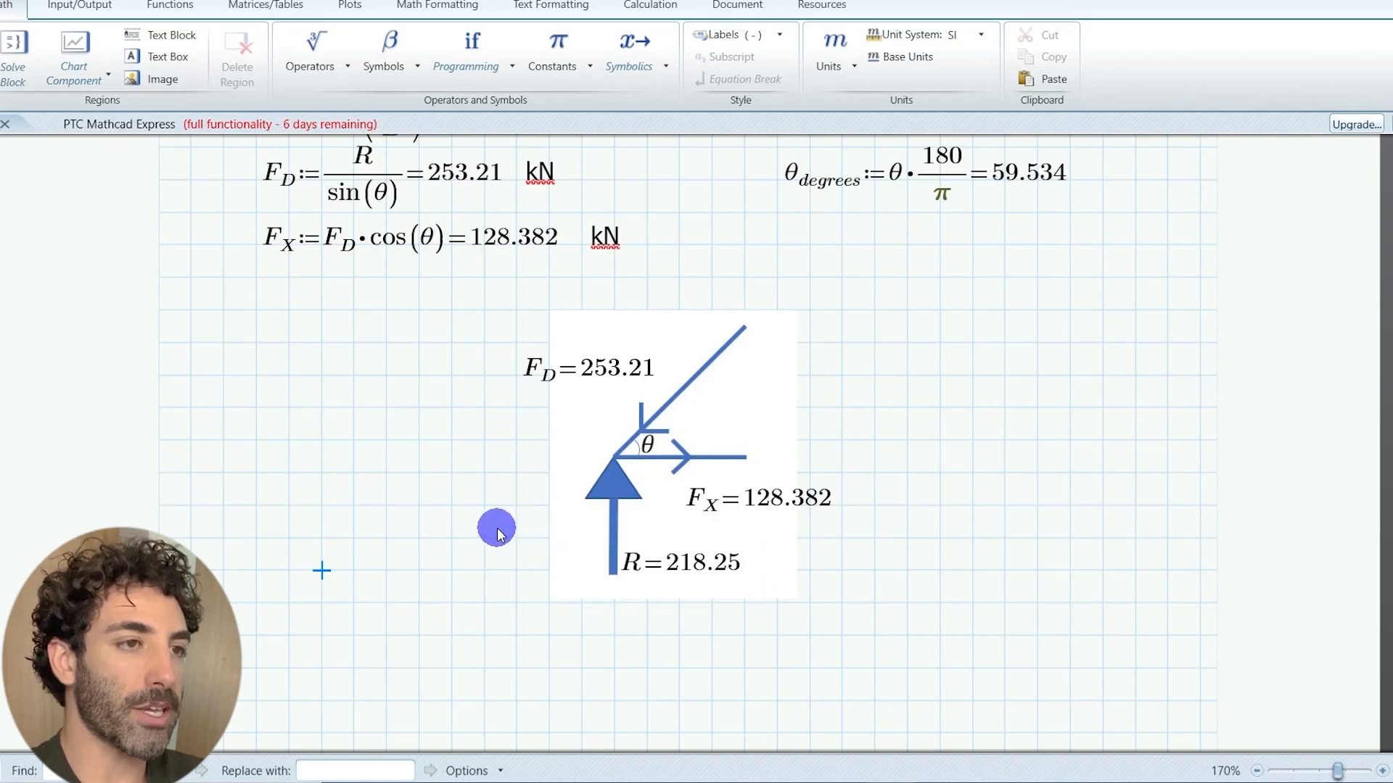
scroll(496, 529, "down", 2)
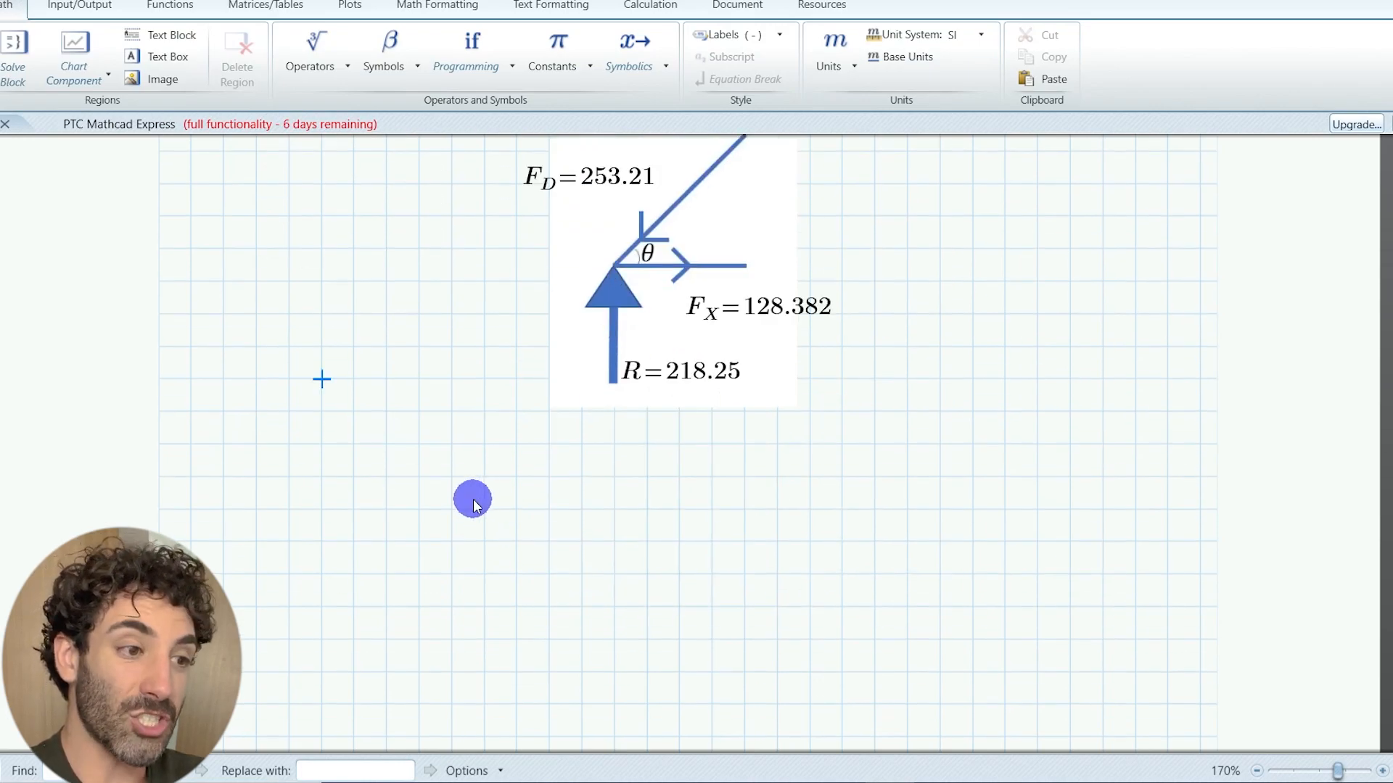
scroll(479, 499, "down", 2)
type("C")
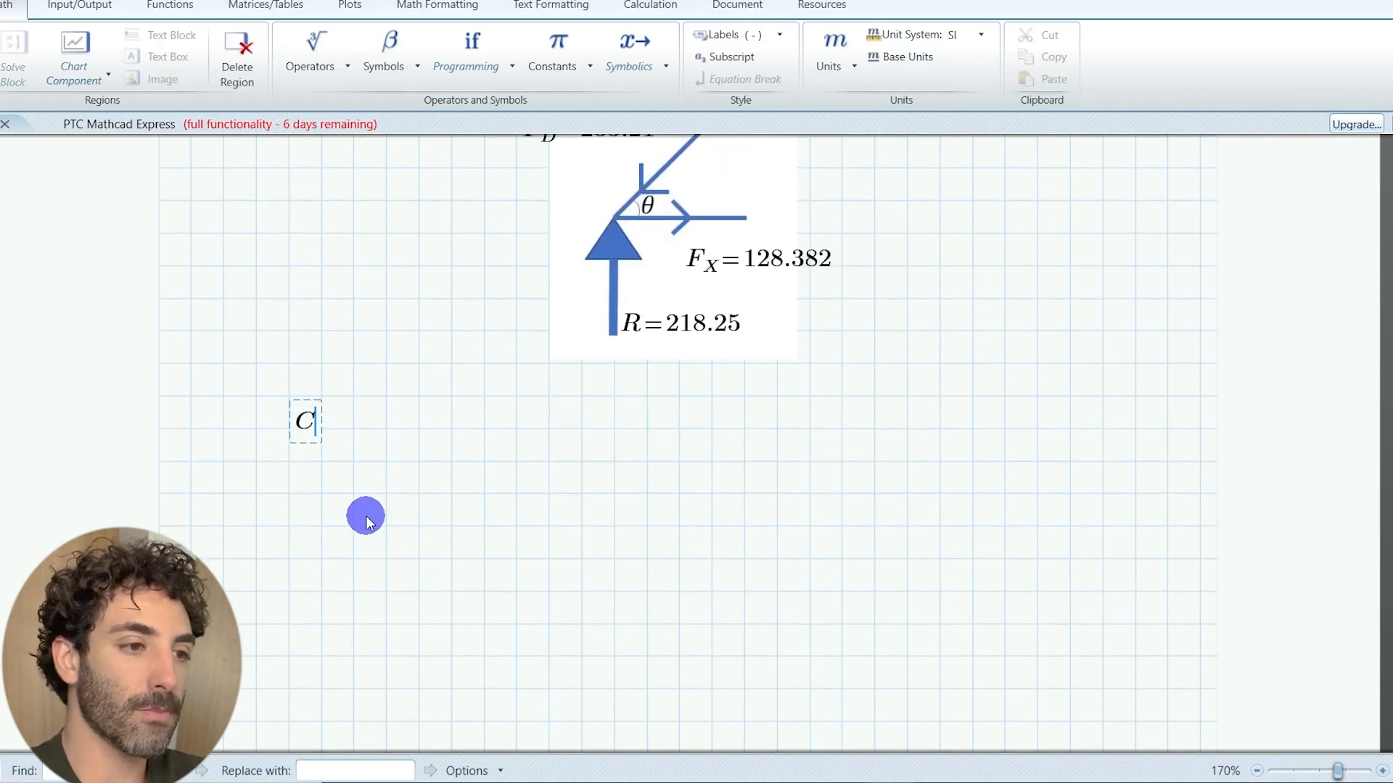
Step: Replace the stray C region with the heading CHECK DIAGONAL MEMBER FOR COMPRESSION:
left_click(308, 424)
key("Delete")
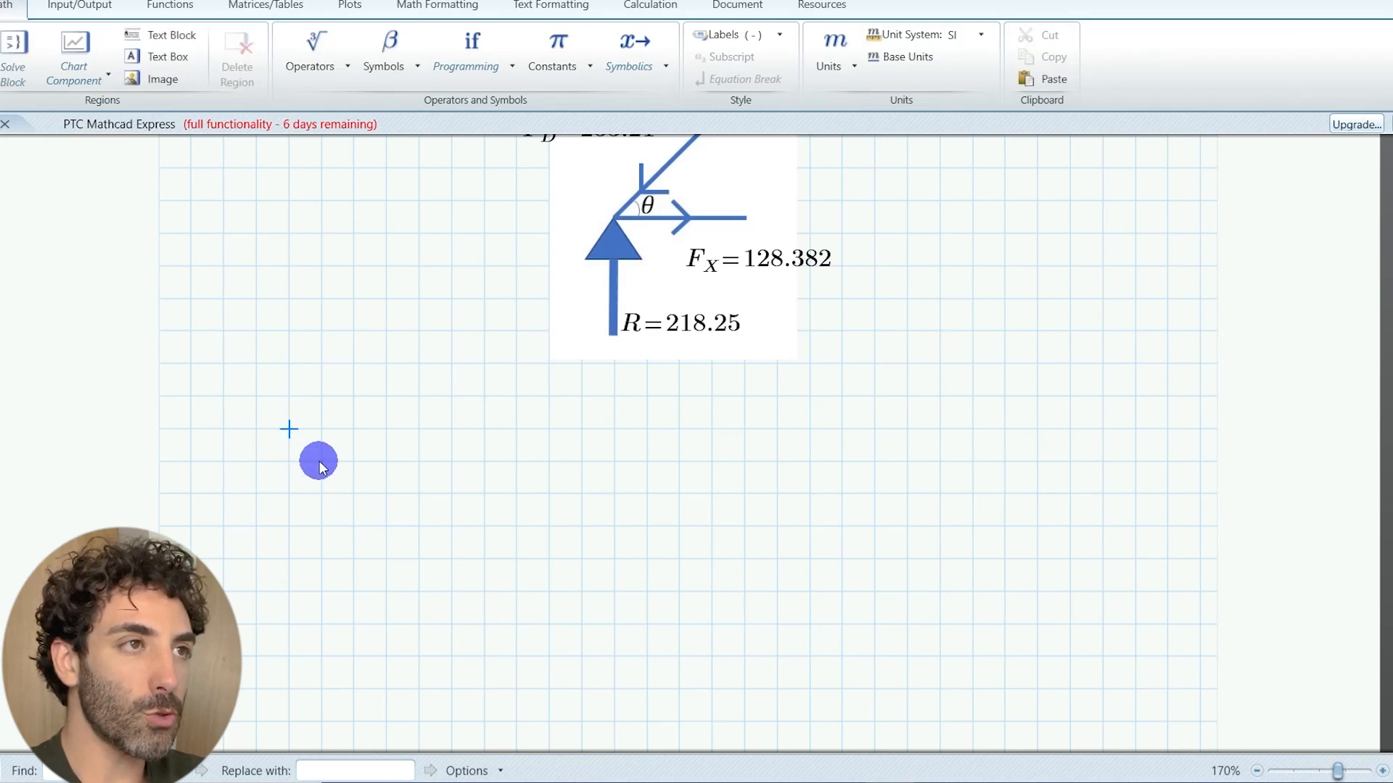
key("ctrl+t")
type("CHECK DIAGONAL MEMBER")
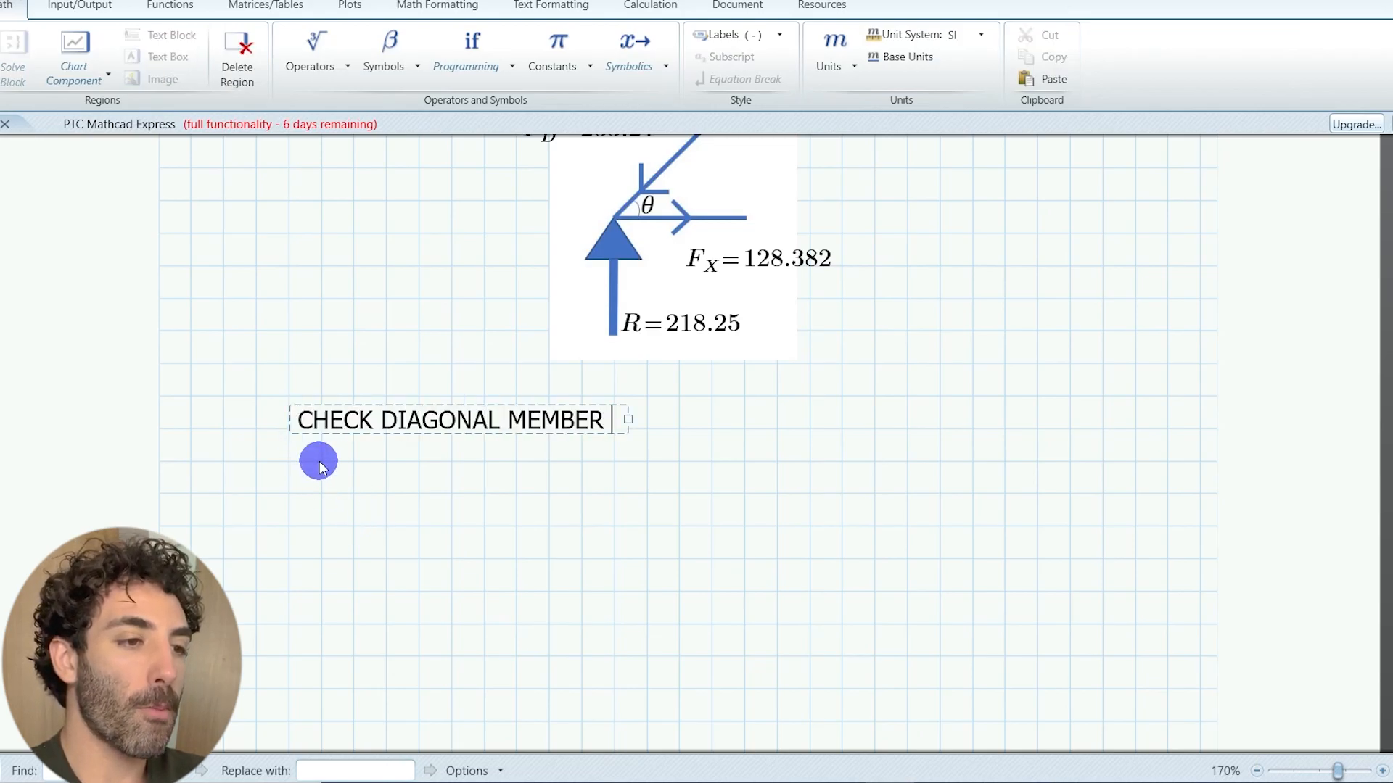
key("Return")
type("FOR COMPRESSION:")
left_click_drag(629, 441, 870, 441)
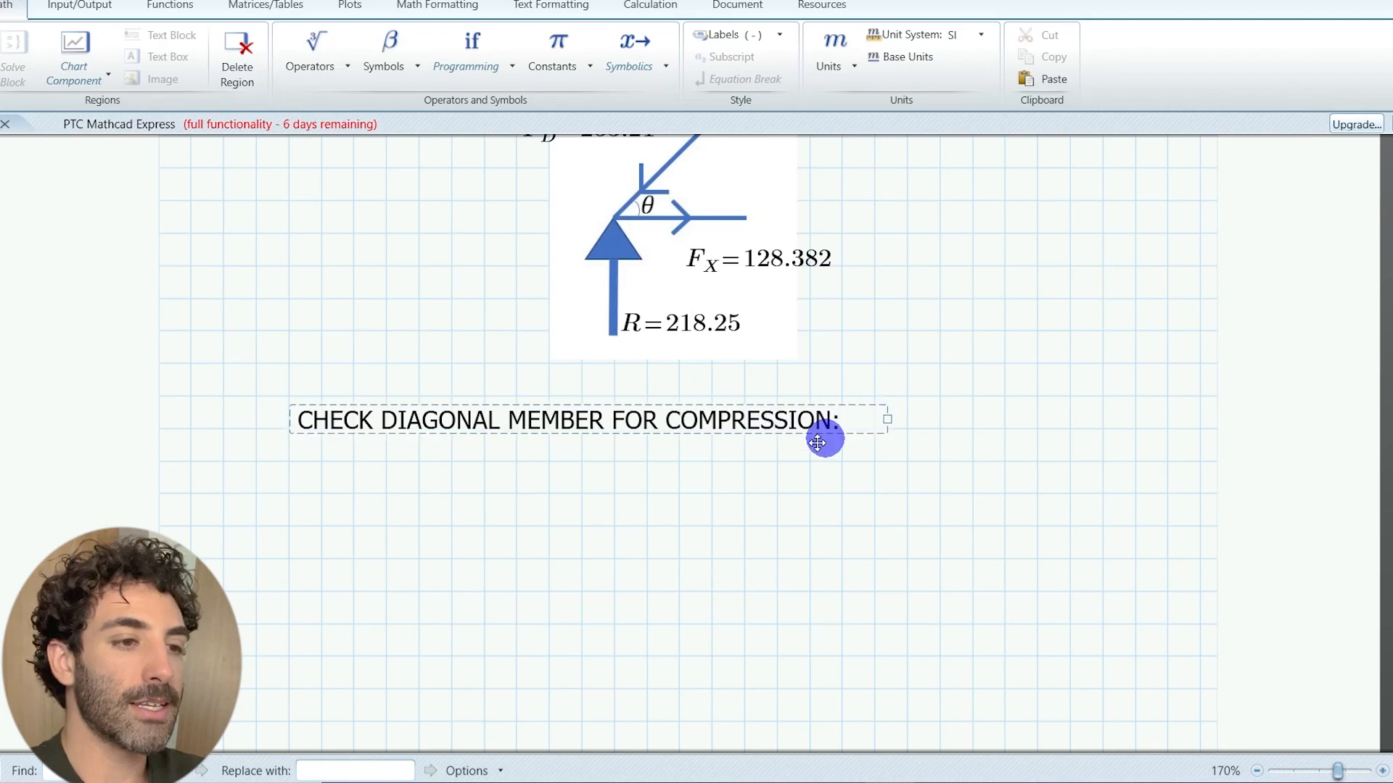
left_click(572, 547)
scroll(827, 435, "down", 3)
type("H")
Step: Define H_YP := √(B² + D_T²) = 1.972 and start its m unit label
key("ctrl+minus")
type("HY")
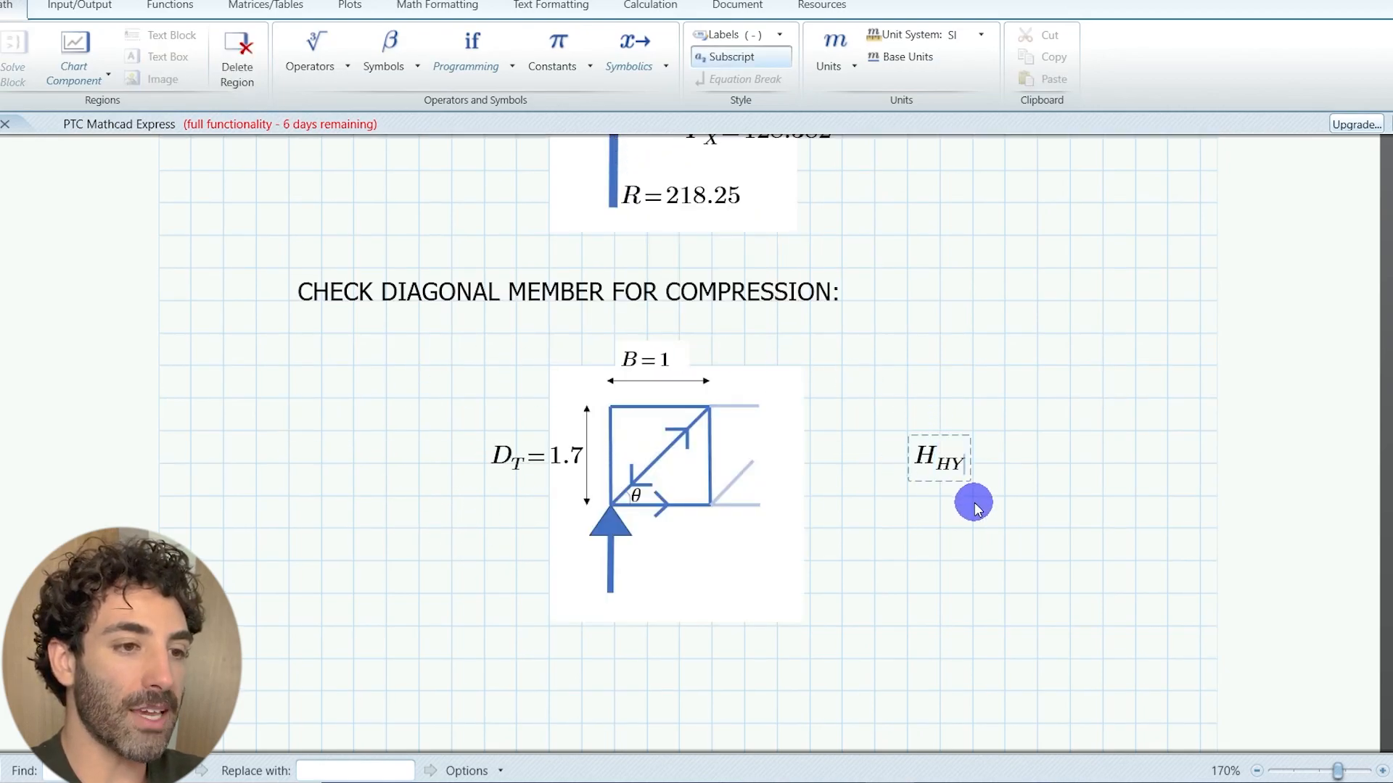
type("P:=")
left_click(316, 55)
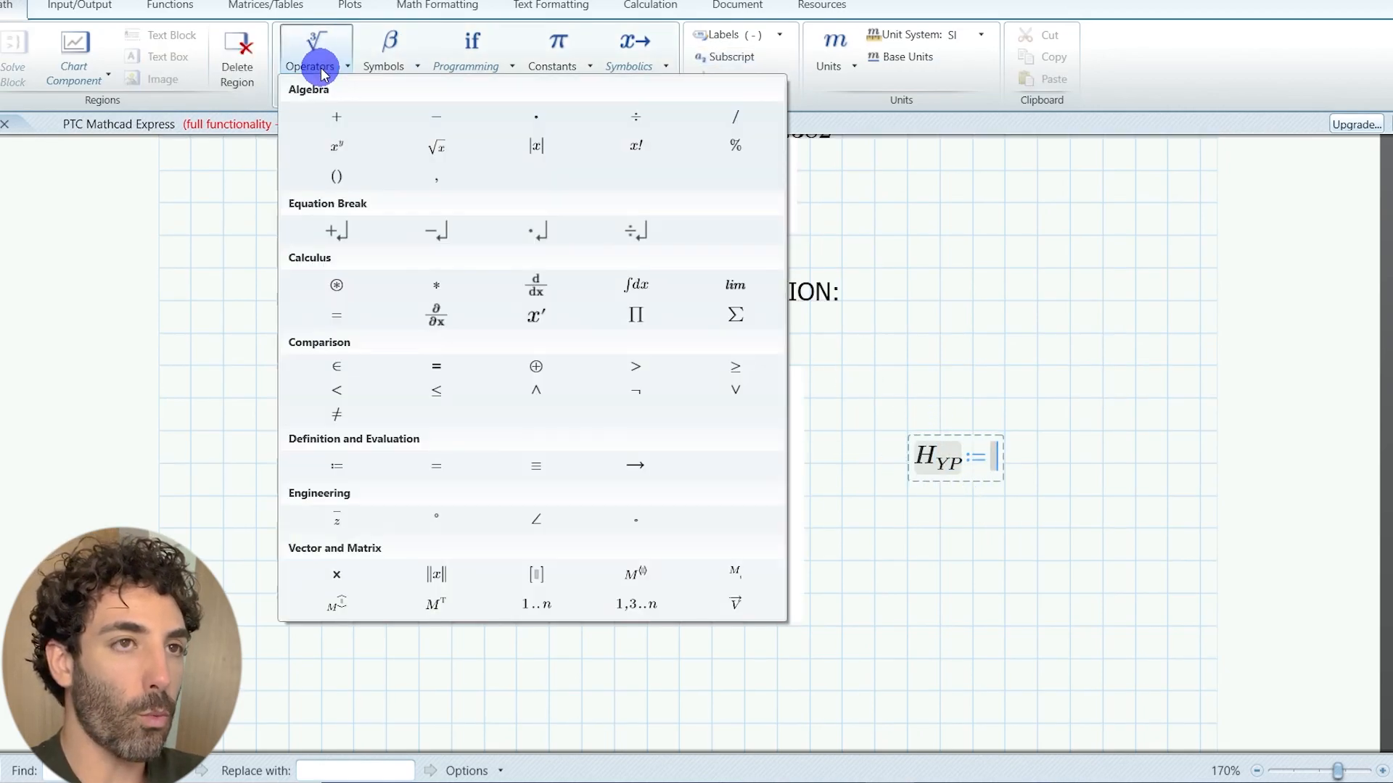
left_click(316, 142)
type("√B² +")
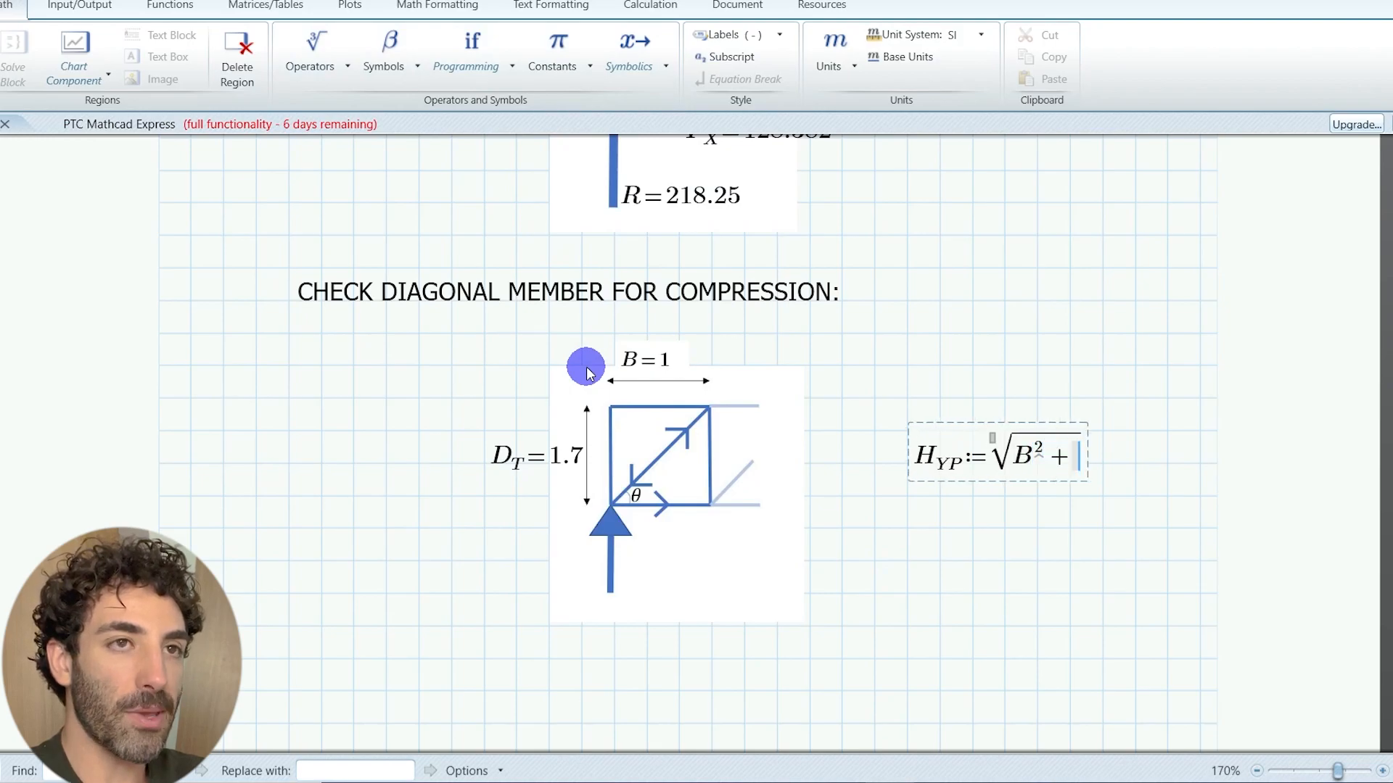
type("D")
key("ctrl+minus")
type("T)^2) =1.972")
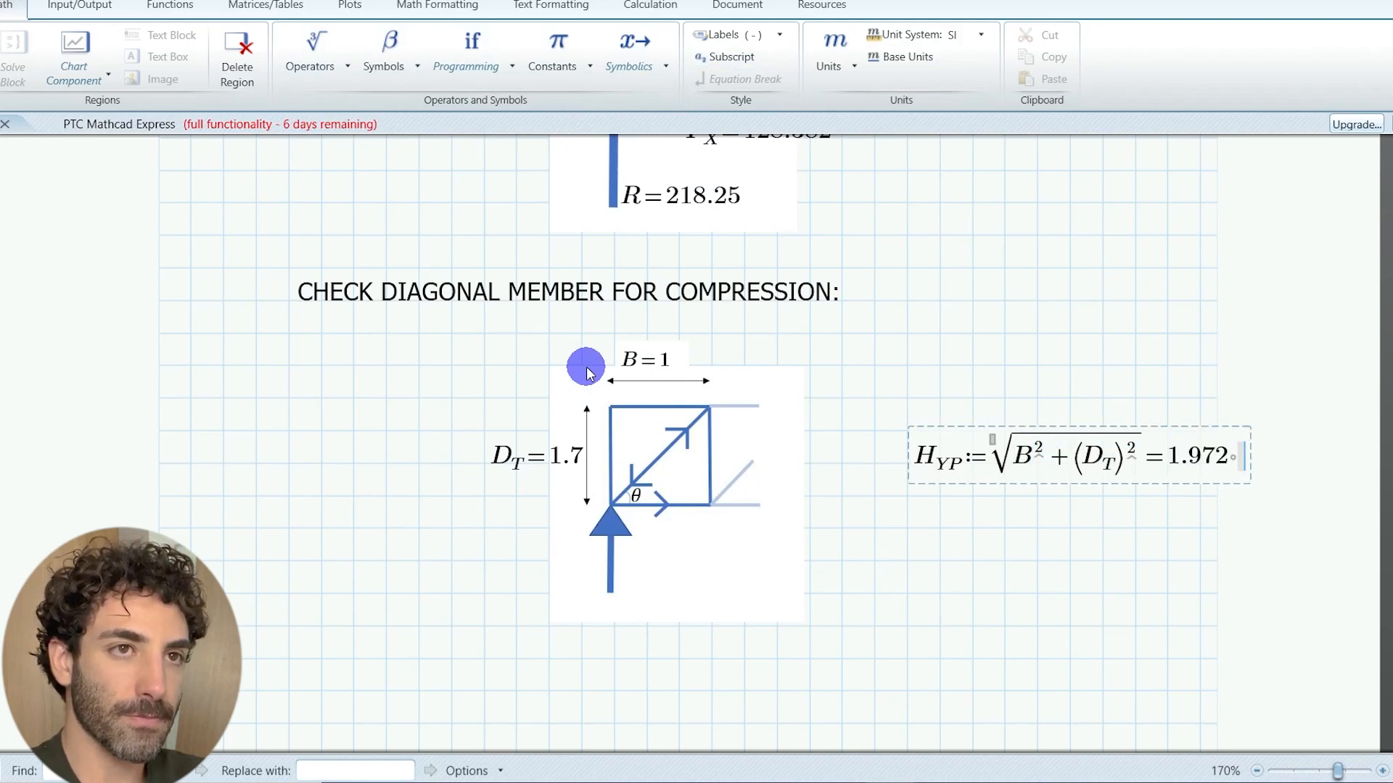
key("Return")
left_click(1202, 532)
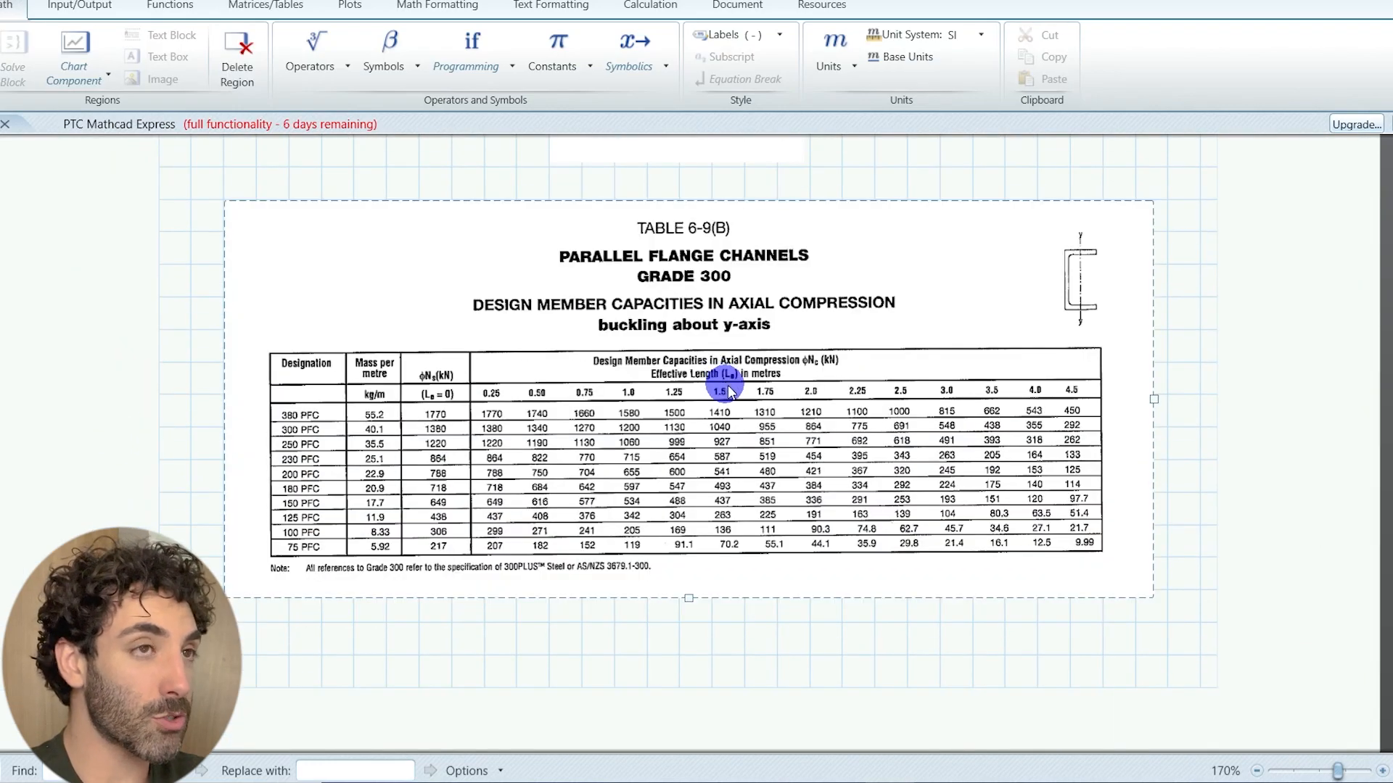
scroll(727, 389, "up", 2)
scroll(747, 395, "up", 1)
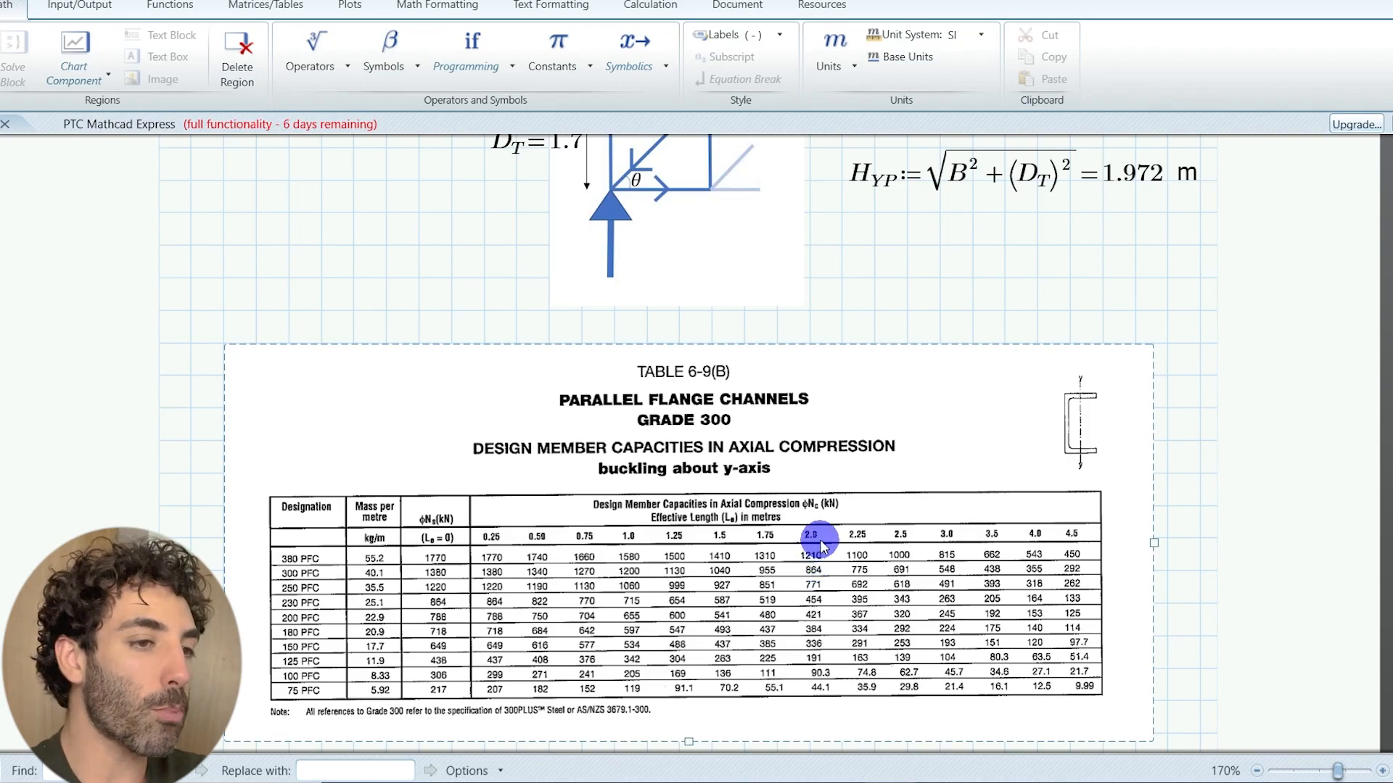
scroll(860, 434, "down", 1)
scroll(861, 433, "down", 3)
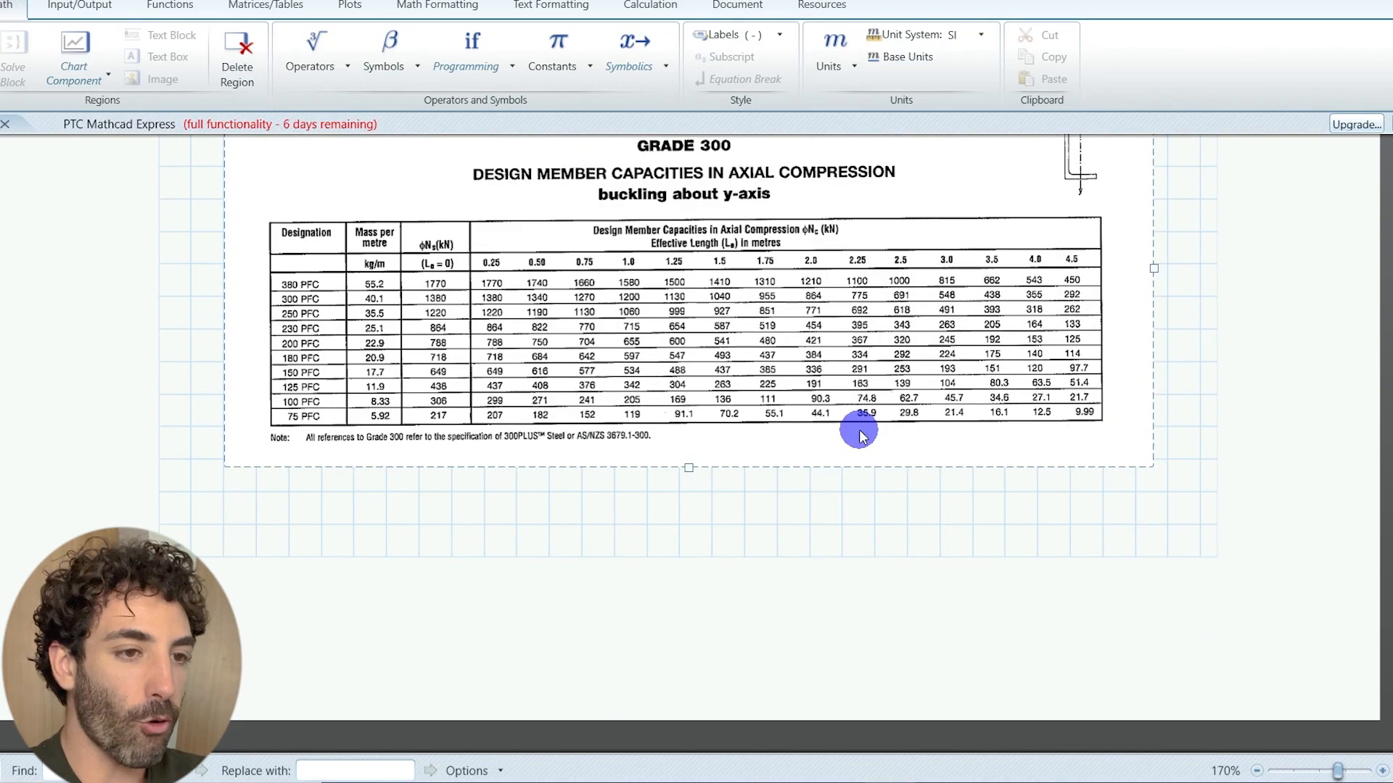
scroll(484, 555, "down", 5)
scroll(506, 540, "down", 5)
scroll(507, 541, "down", 1)
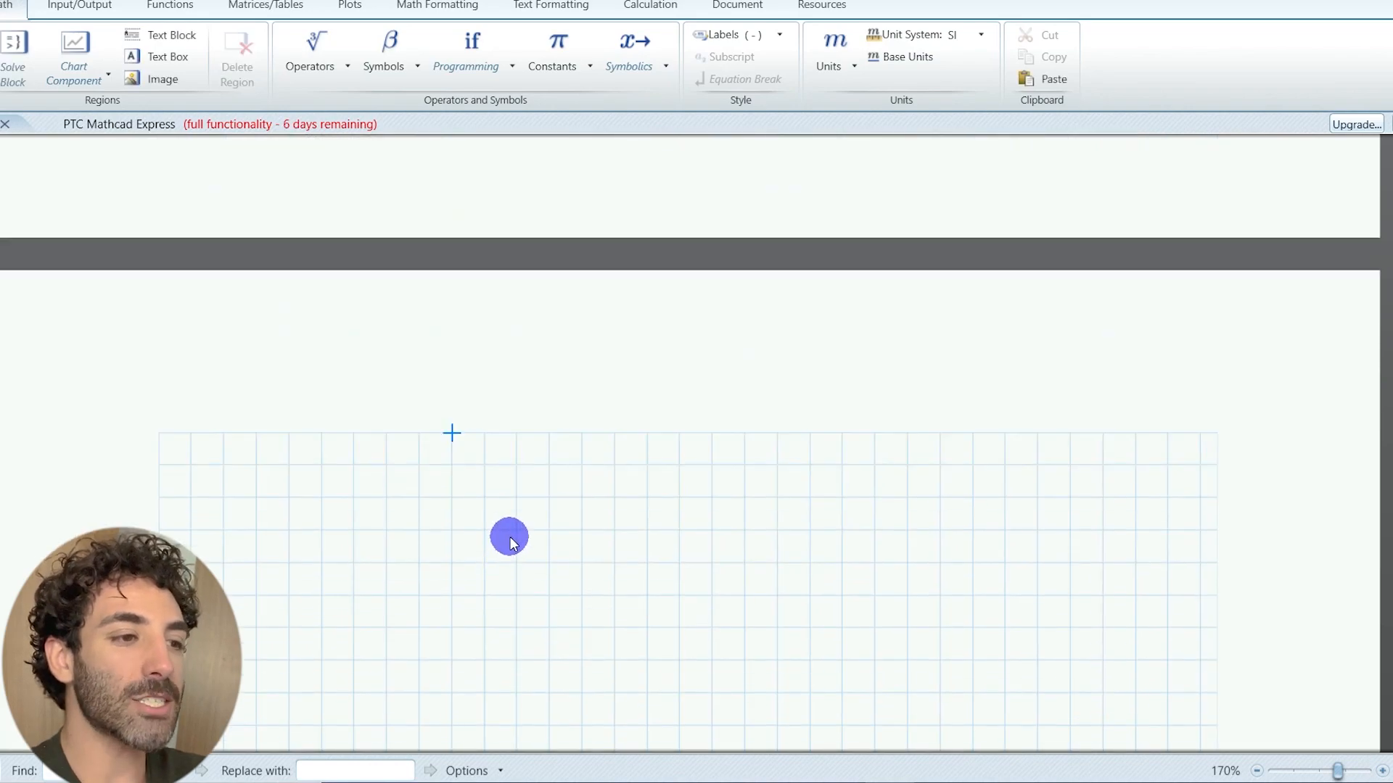
scroll(506, 540, "down", 2)
Step: Start the chord compression-tension check heading on the blank page
left_click(294, 409)
key("ctrl+t")
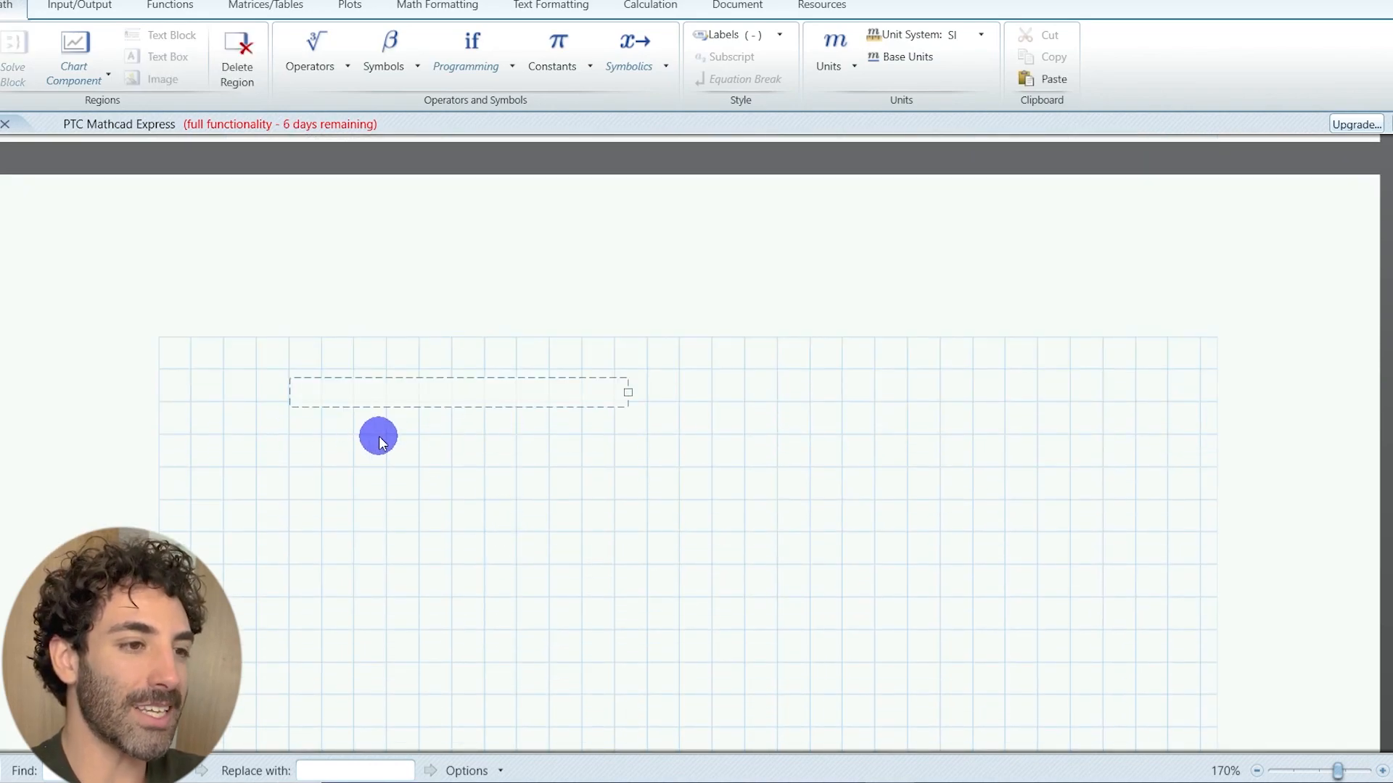
type("CHECK TOP & BTM CHORD ")
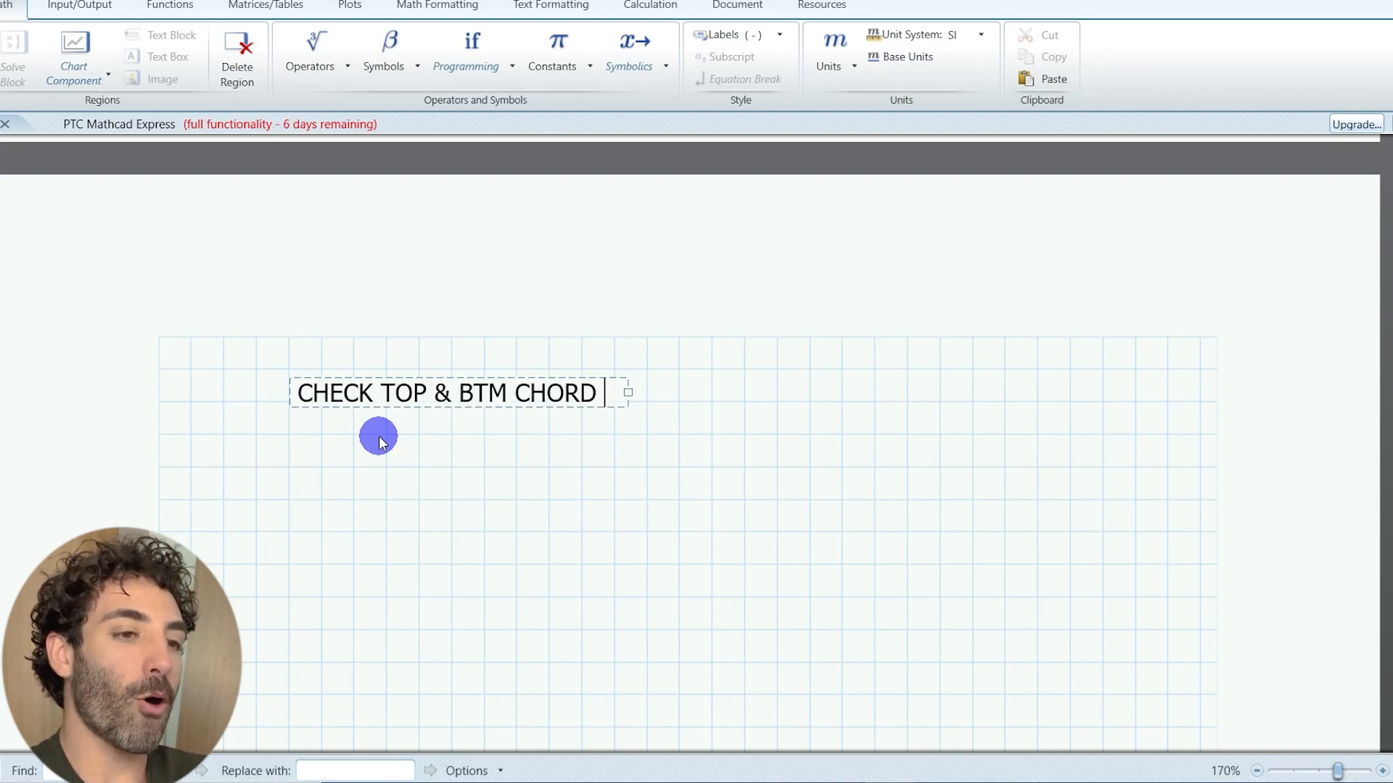
type("FOR COMPRE")
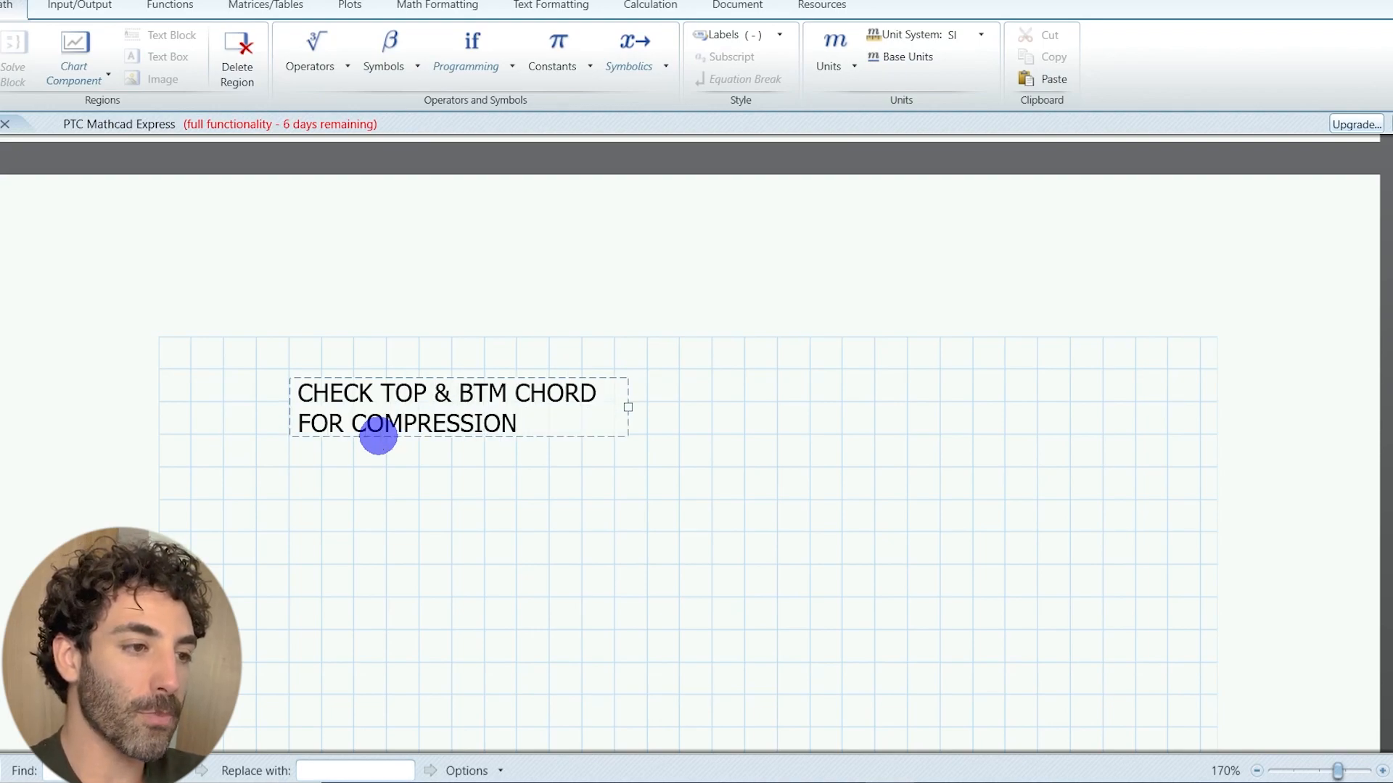
type("SSION")
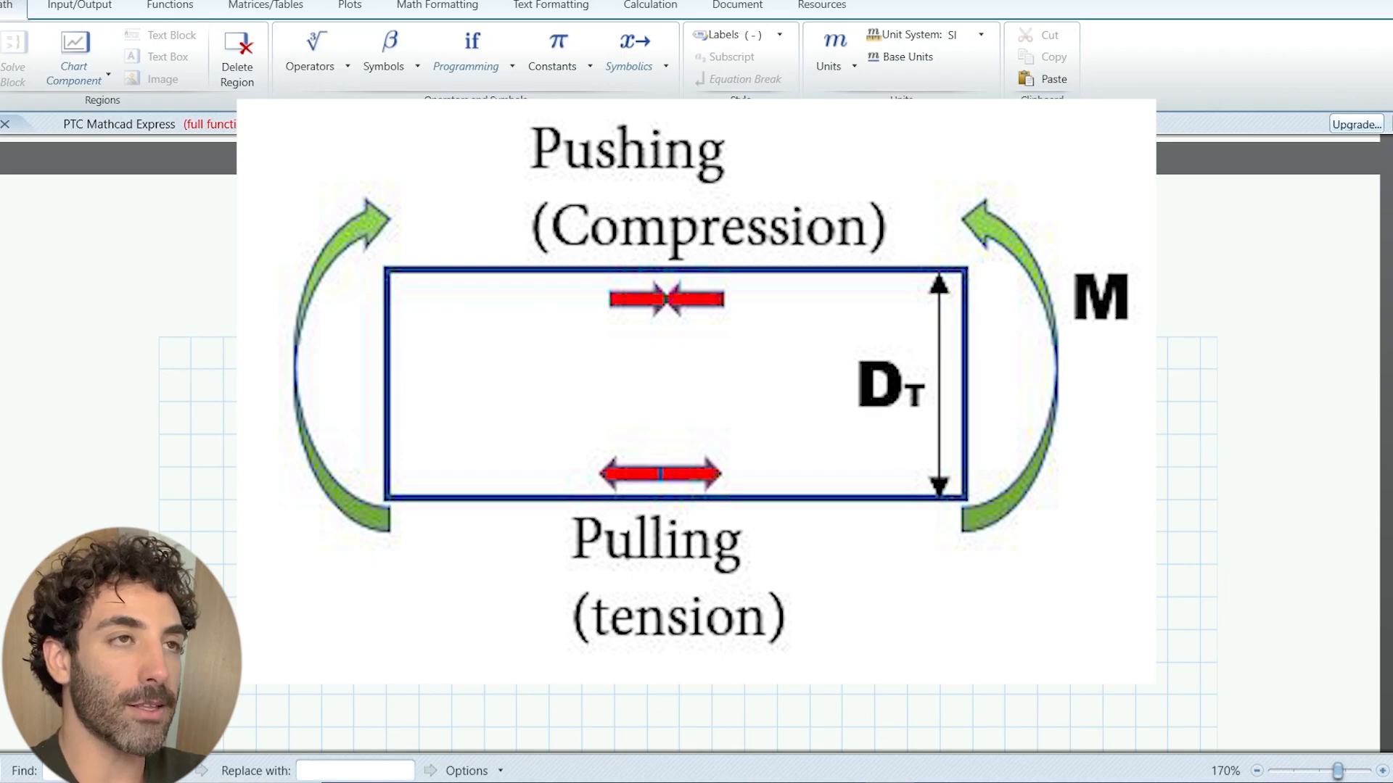
type("M")
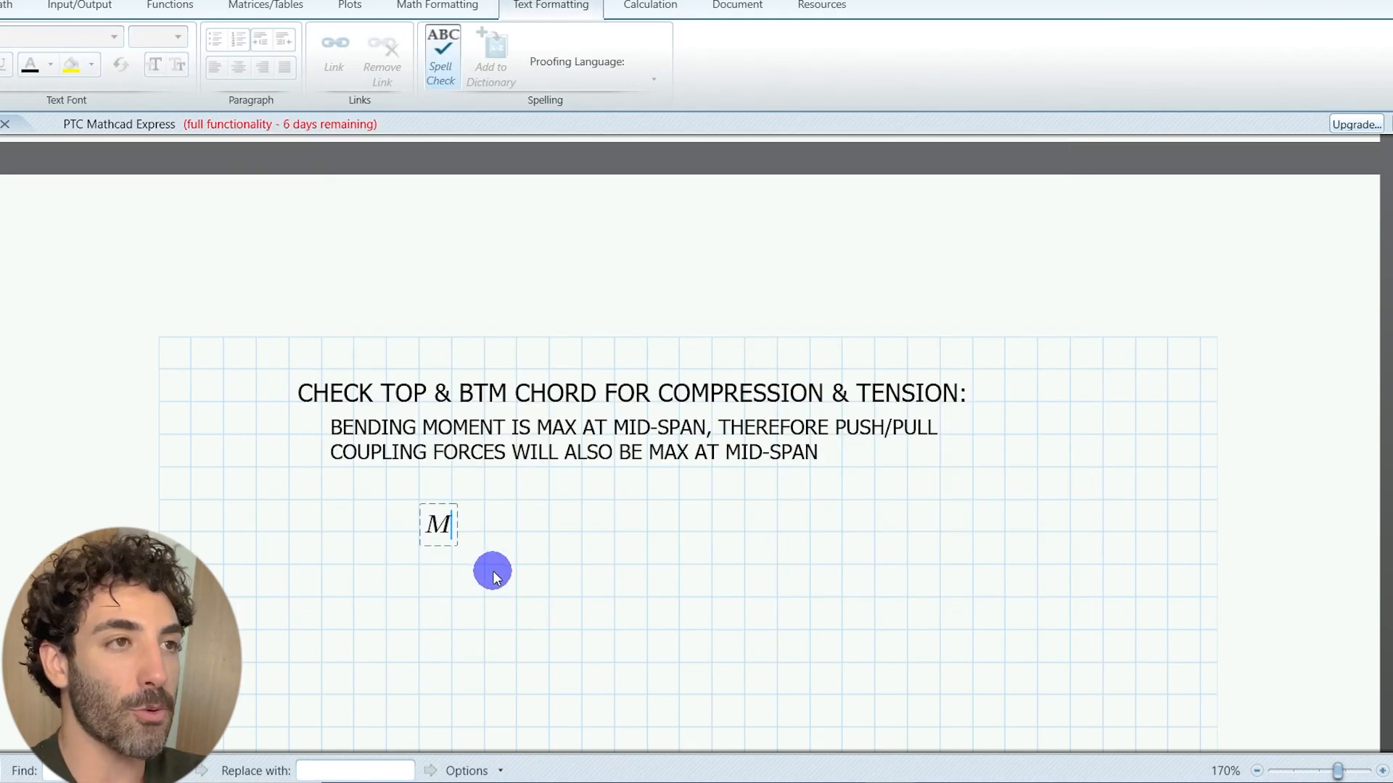
type(":")
type("(")
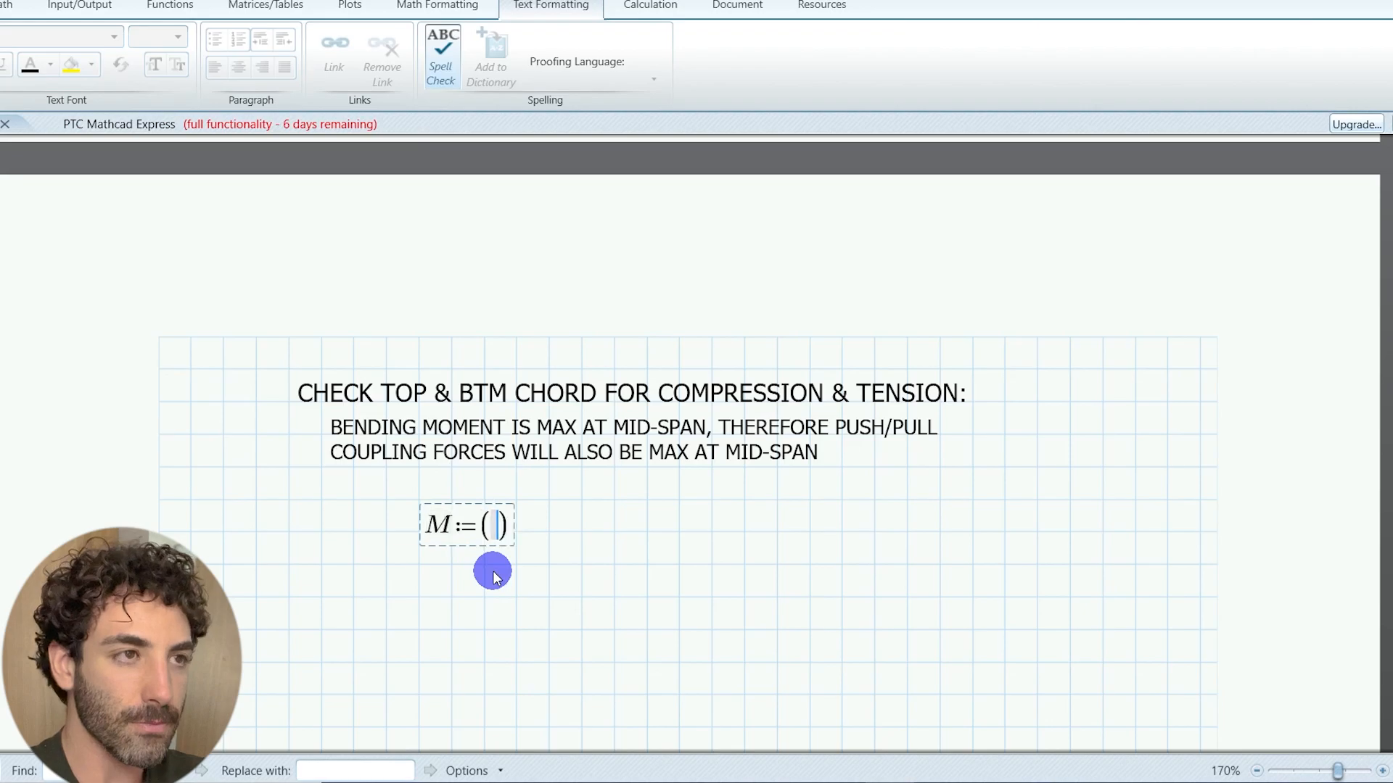
type("UI")
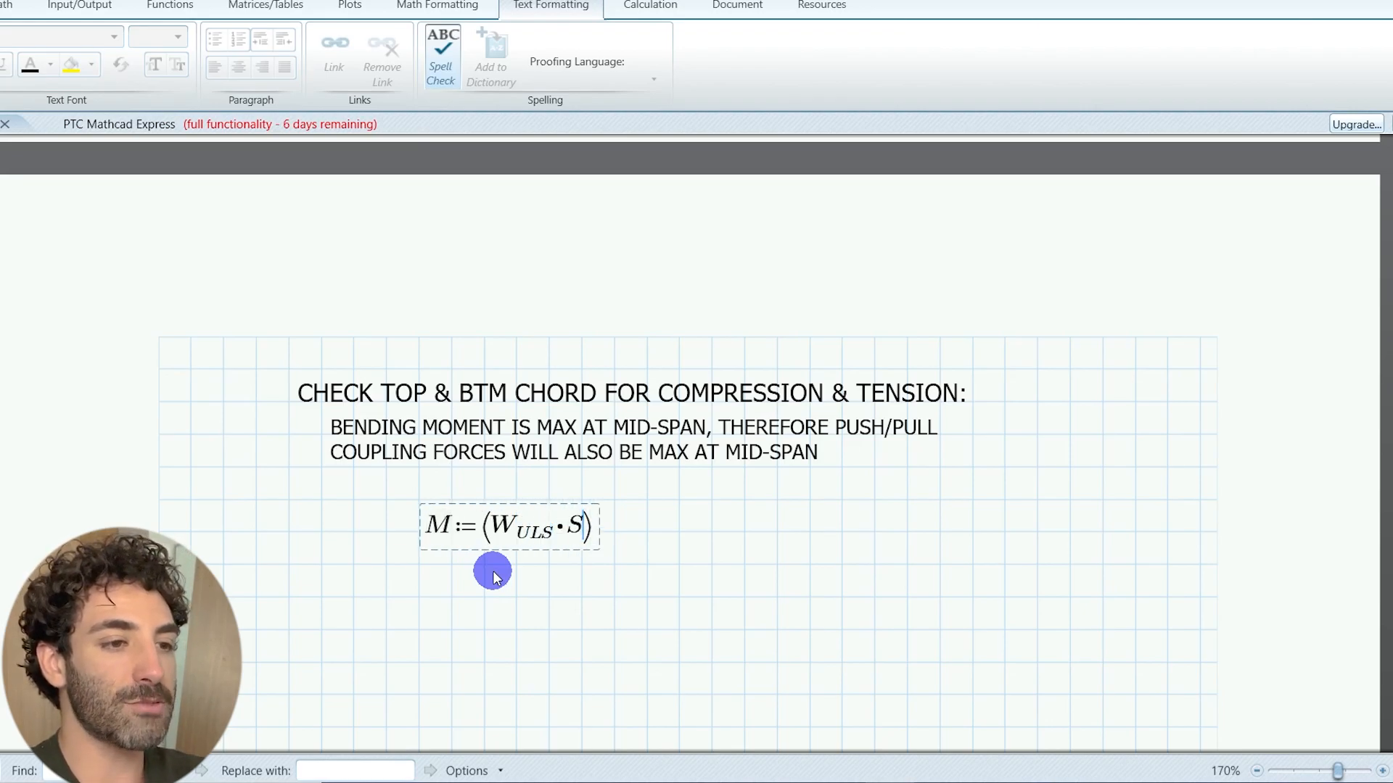
type("^2")
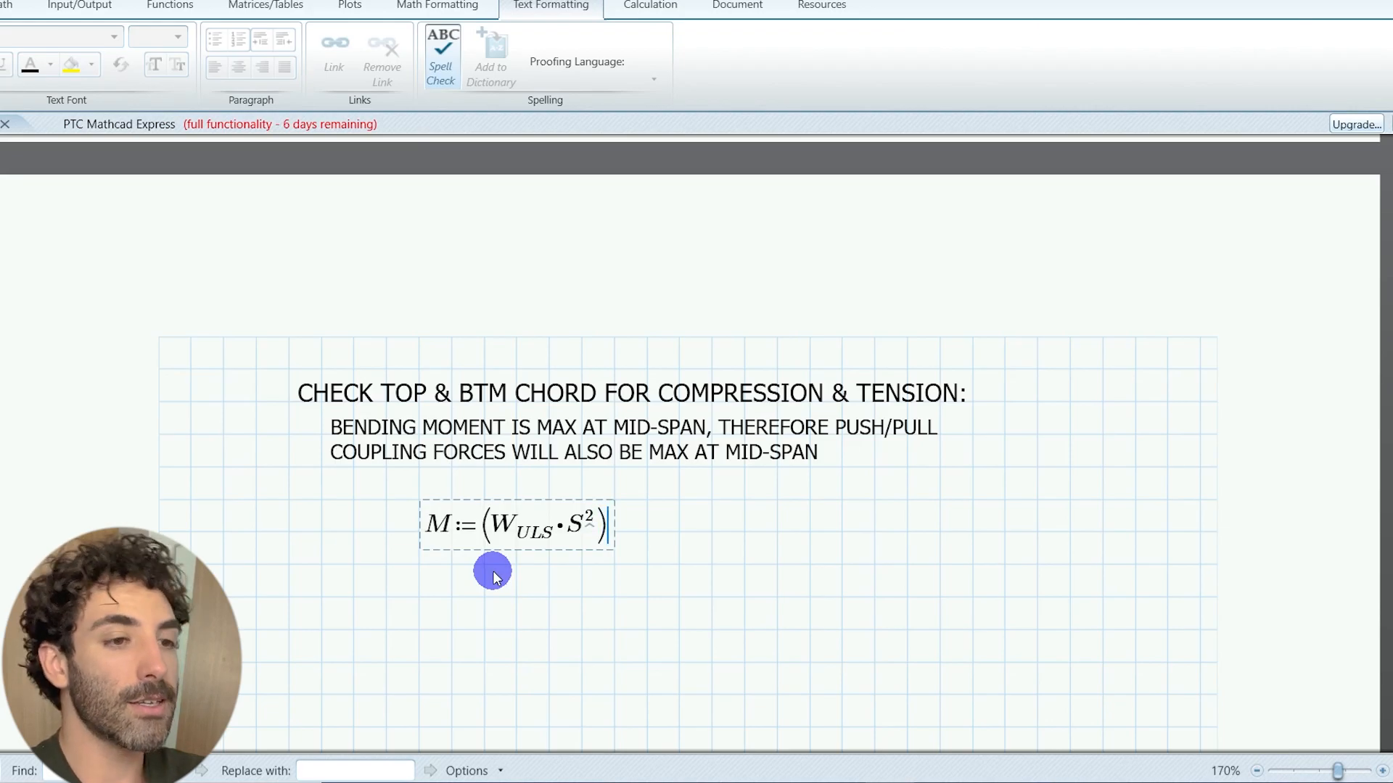
type("/8=1.637·10^3")
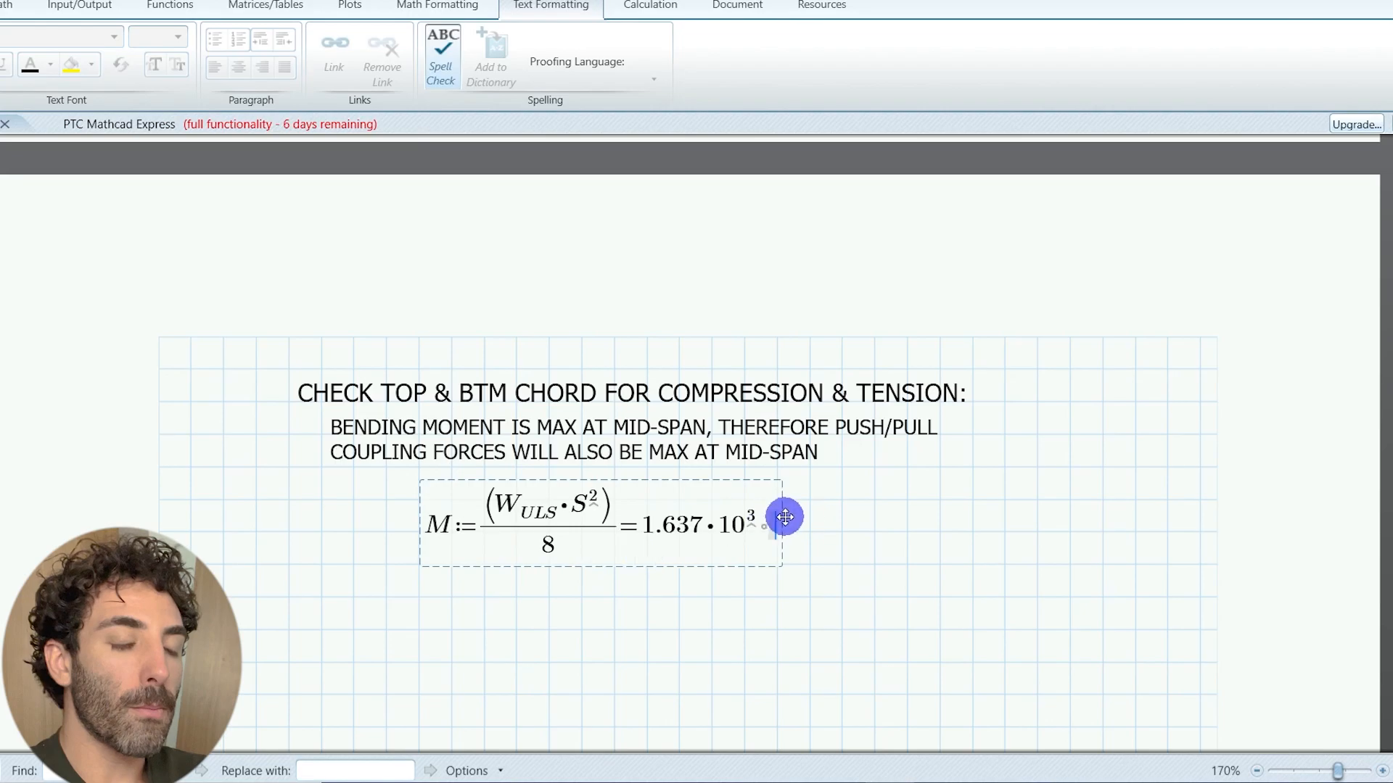
Step: Label the moment 1.637·10³ with kNm and define F := M/D_T = 962.868
left_click(810, 532)
key("ctrl+t")
type("k")
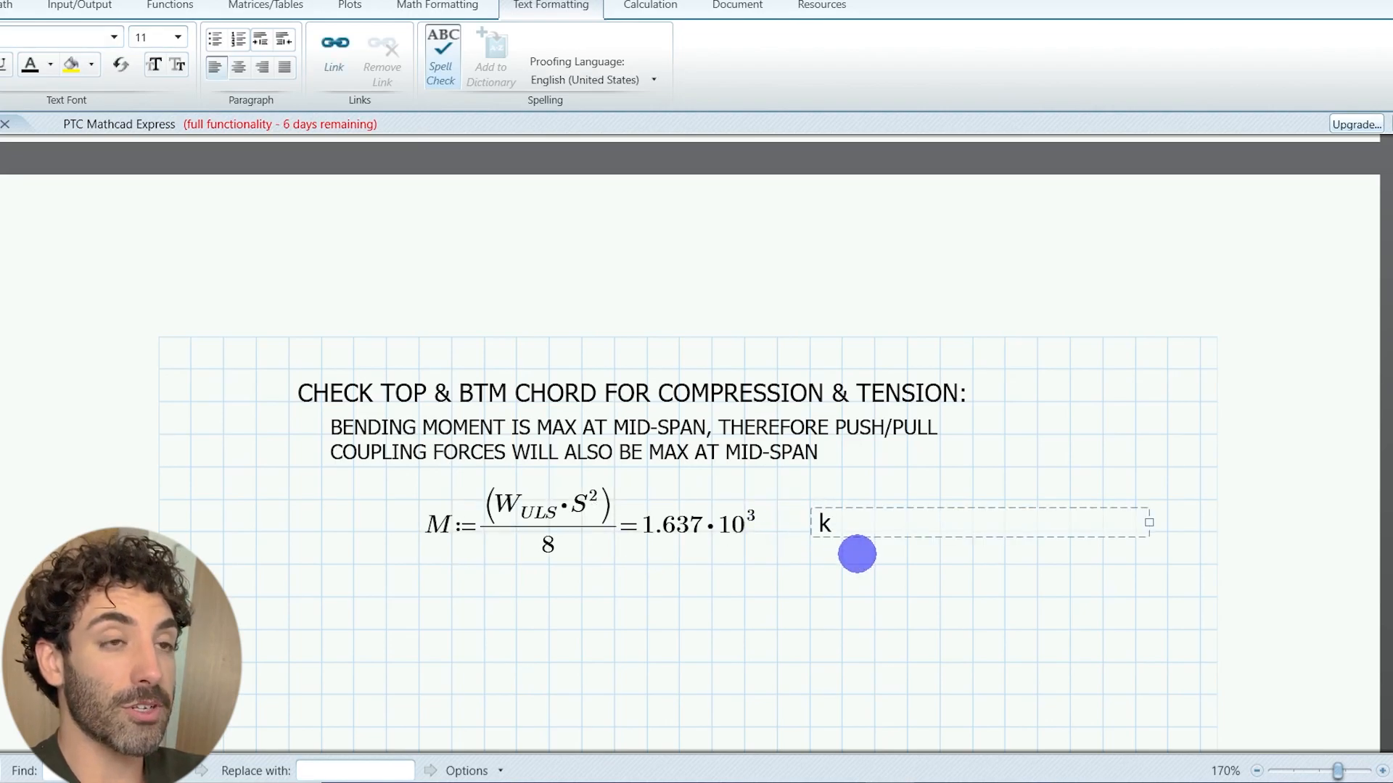
type("Nm")
left_click_drag(1147, 523, 822, 527)
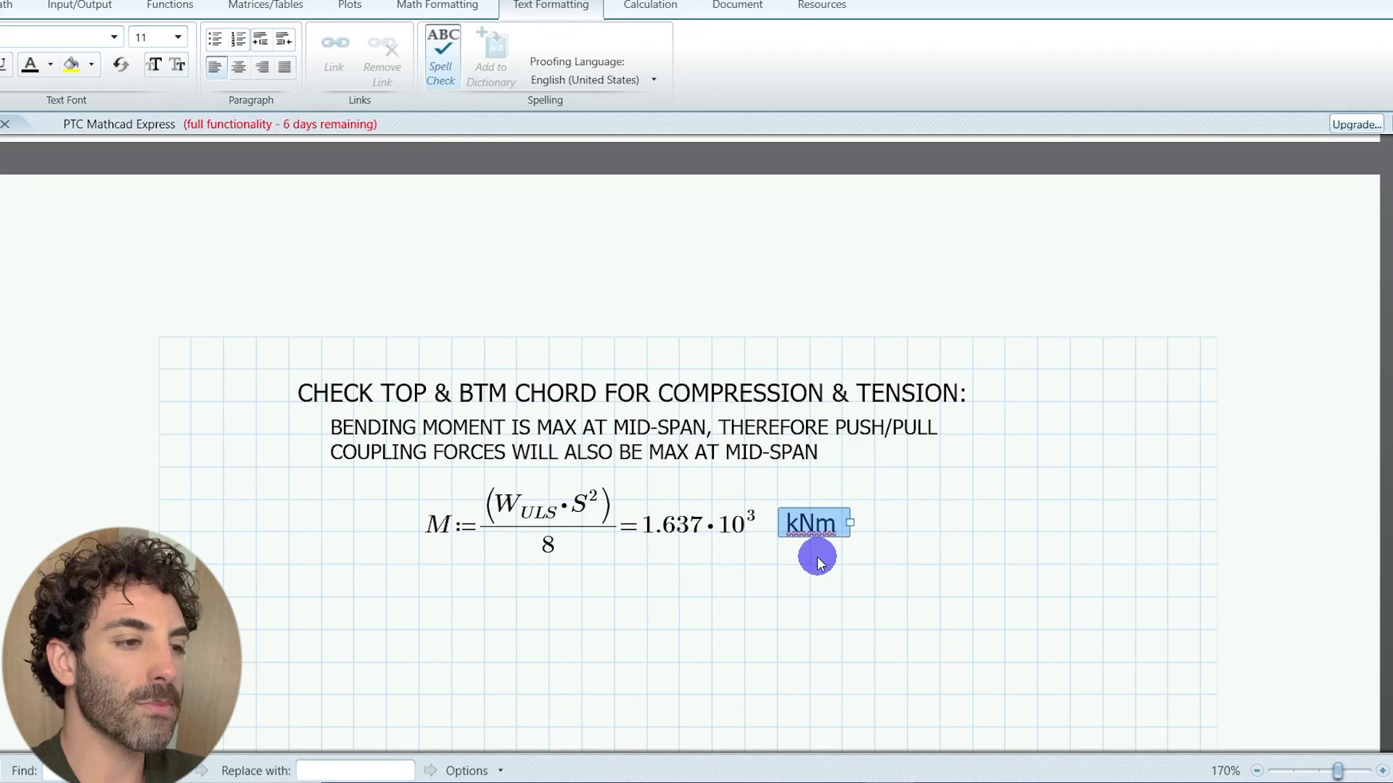
left_click(440, 592)
type("F")
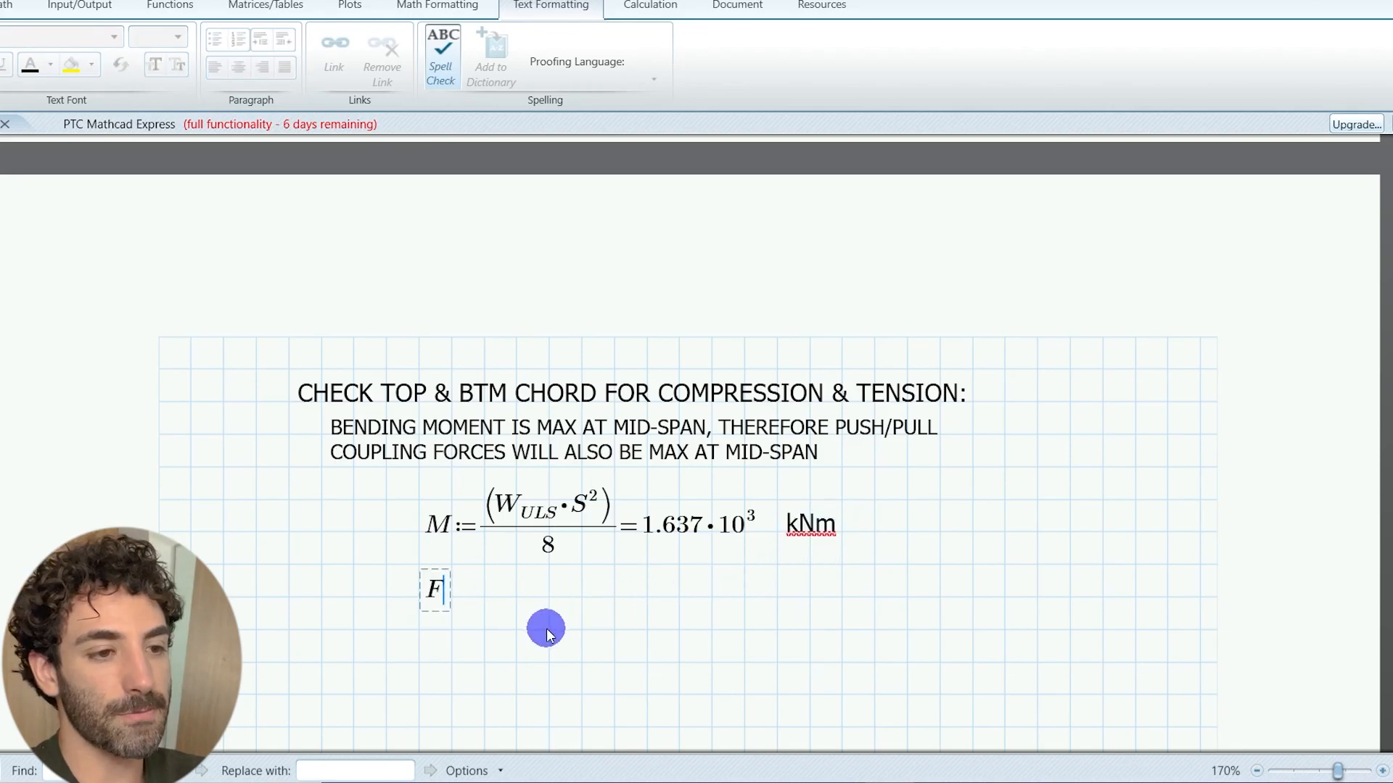
type(":=M/")
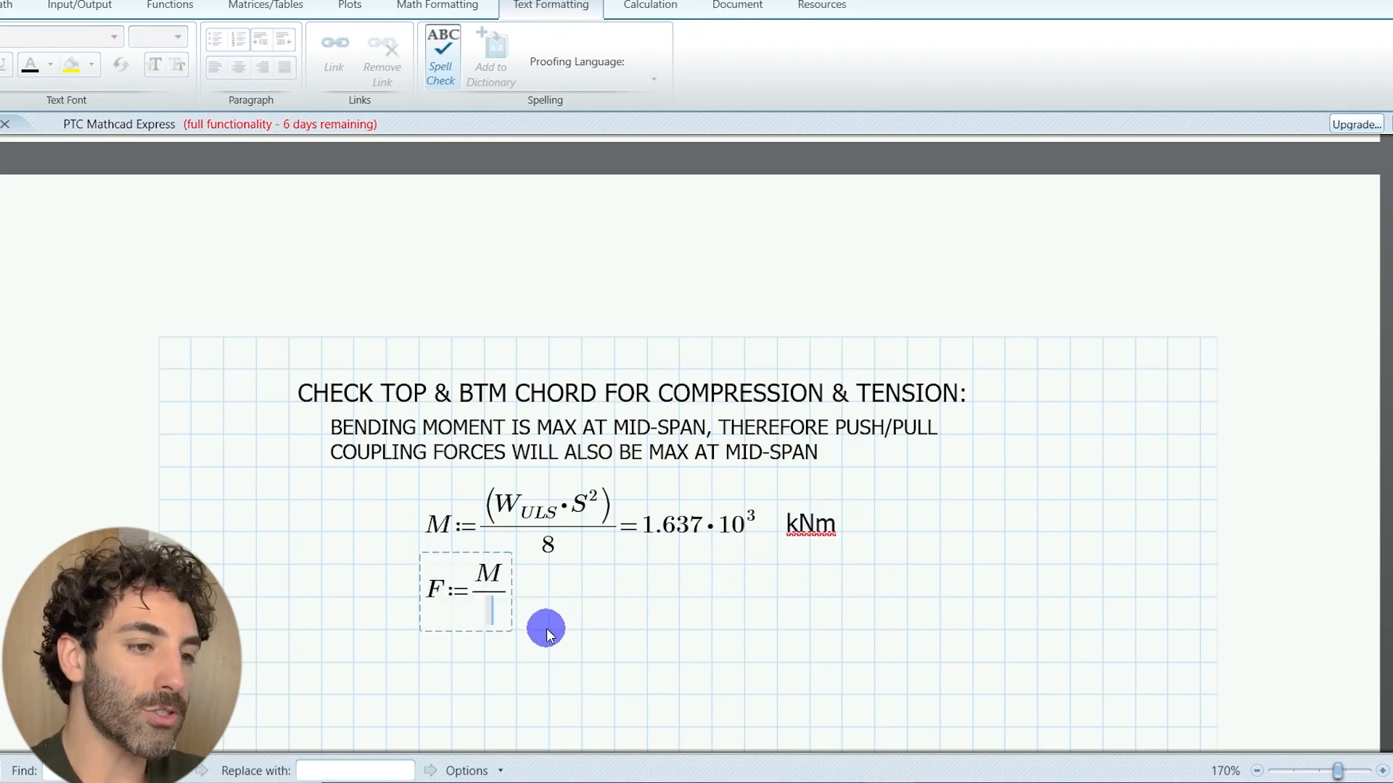
type("D")
key("ctrl+minus")
type("T=962.868")
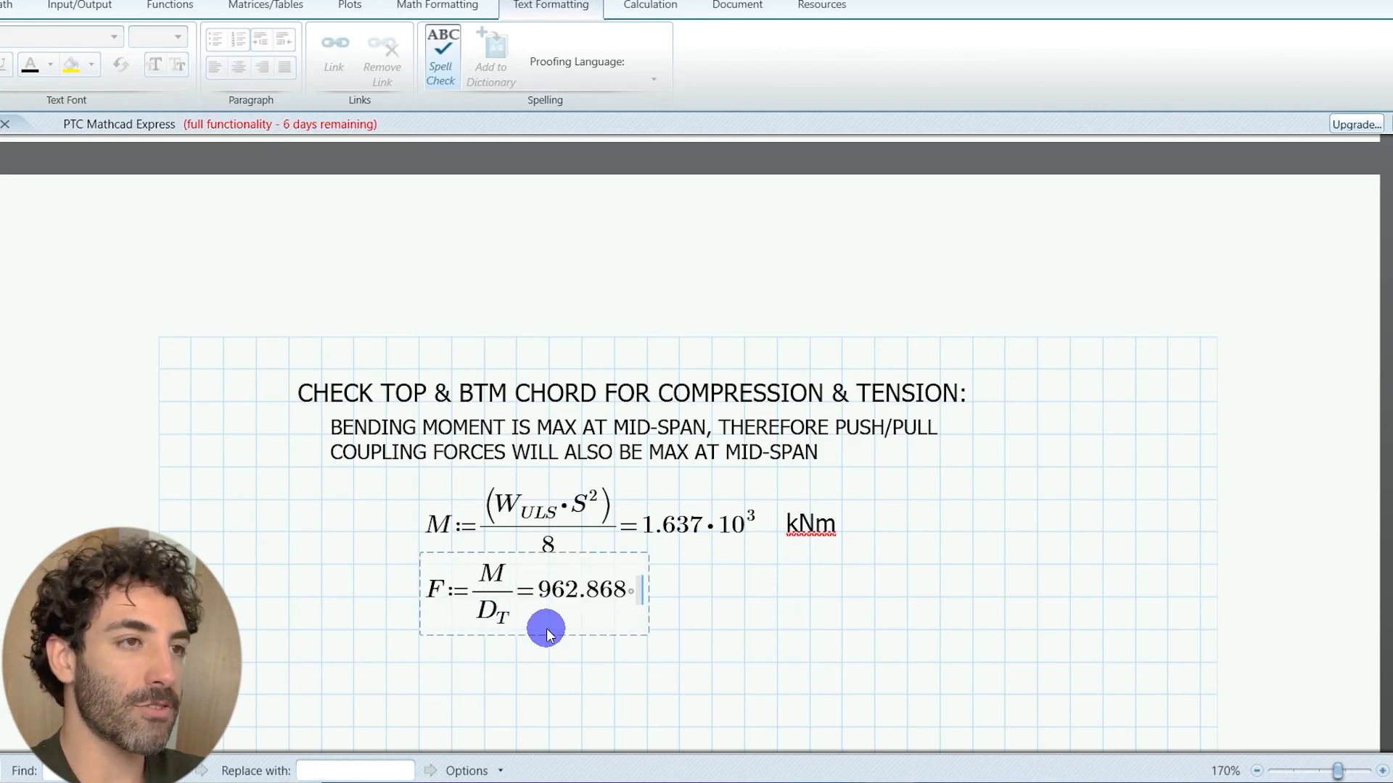
left_click(685, 599)
type("t=")
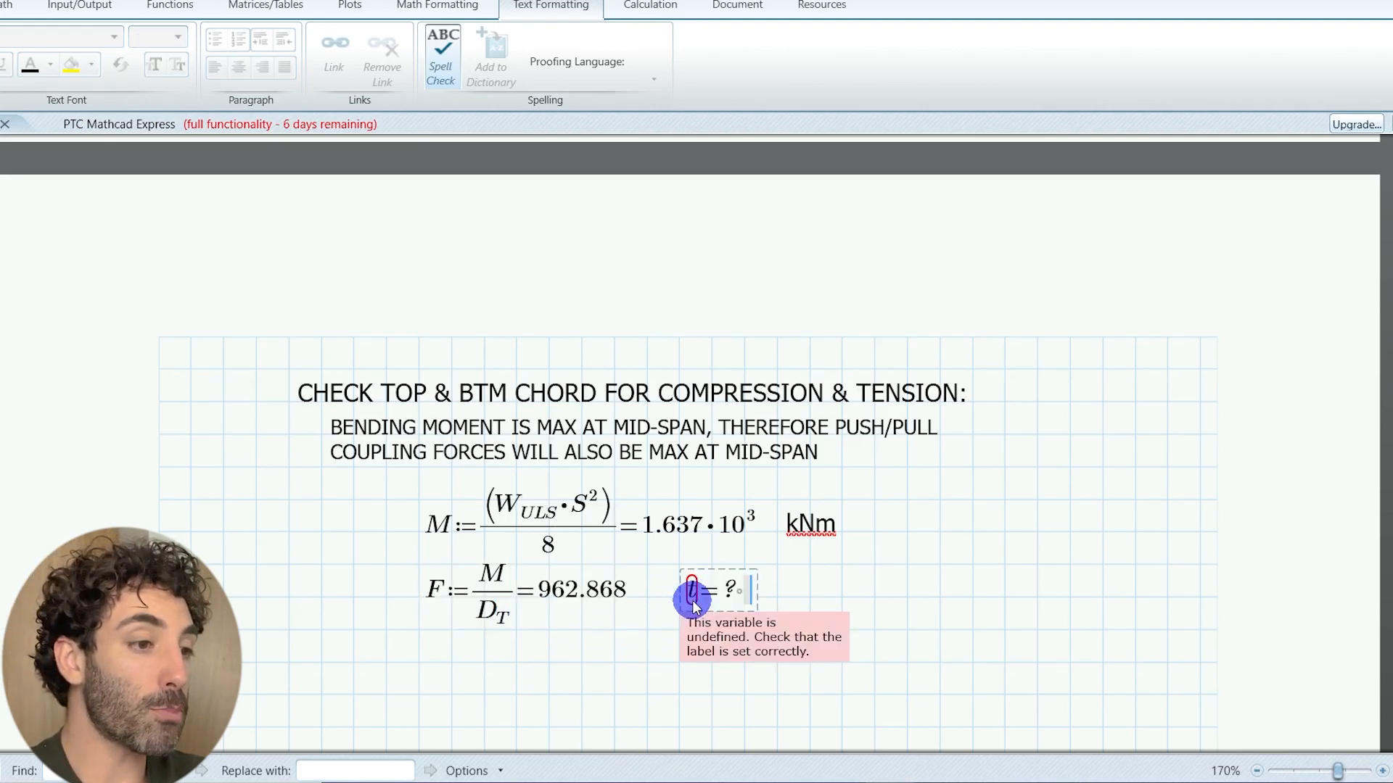
Step: Label F with kN, add a TOP CHORD note below the table, and switch to Robot
left_click(724, 610)
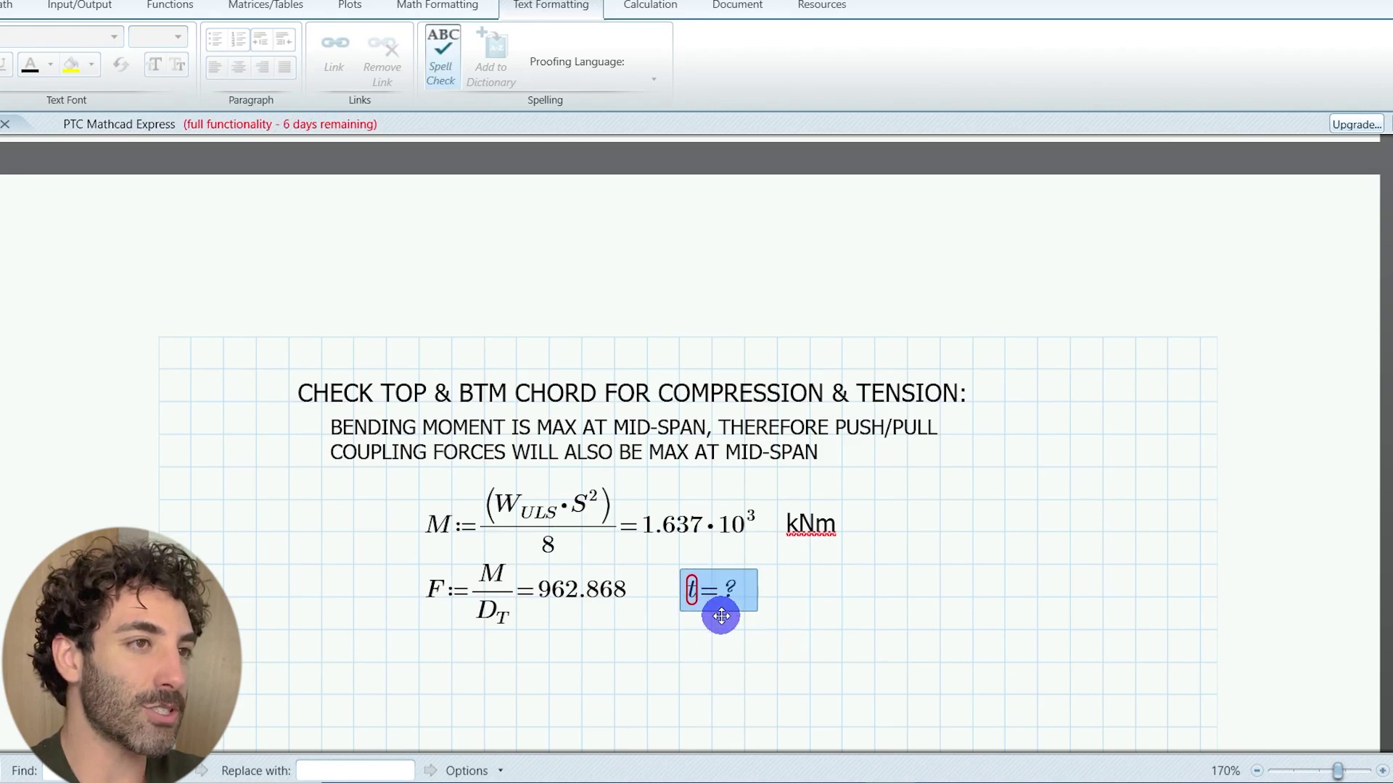
key("Delete")
key("ctrl+t")
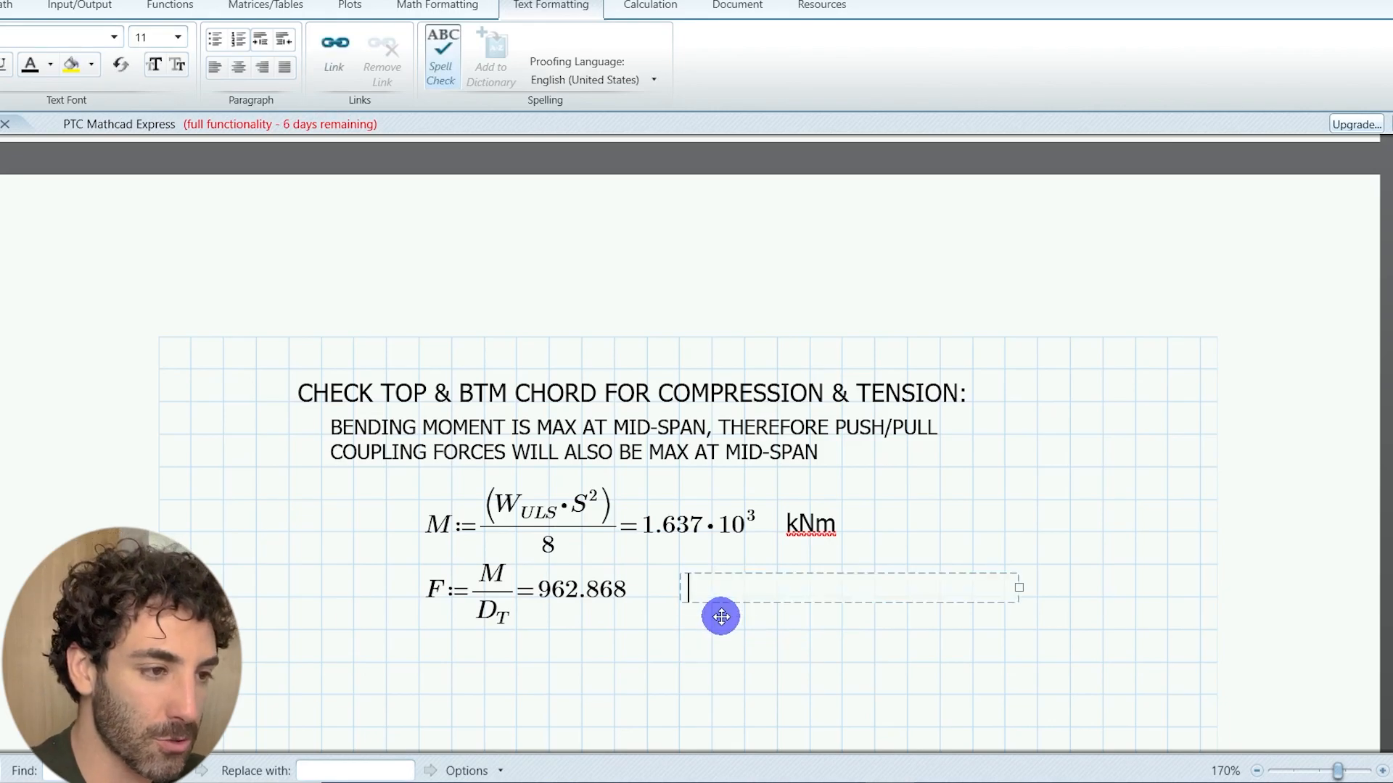
type("kN")
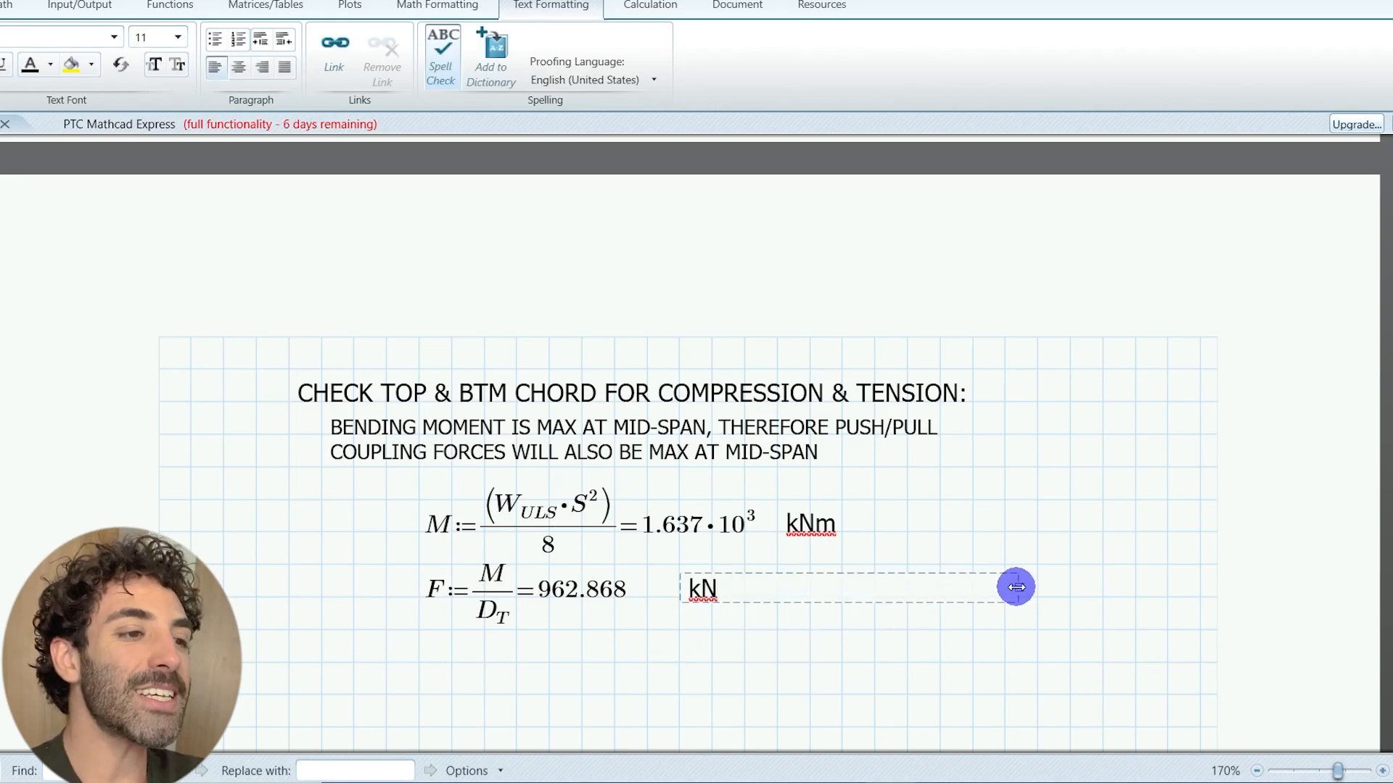
left_click(689, 610)
left_click(647, 663)
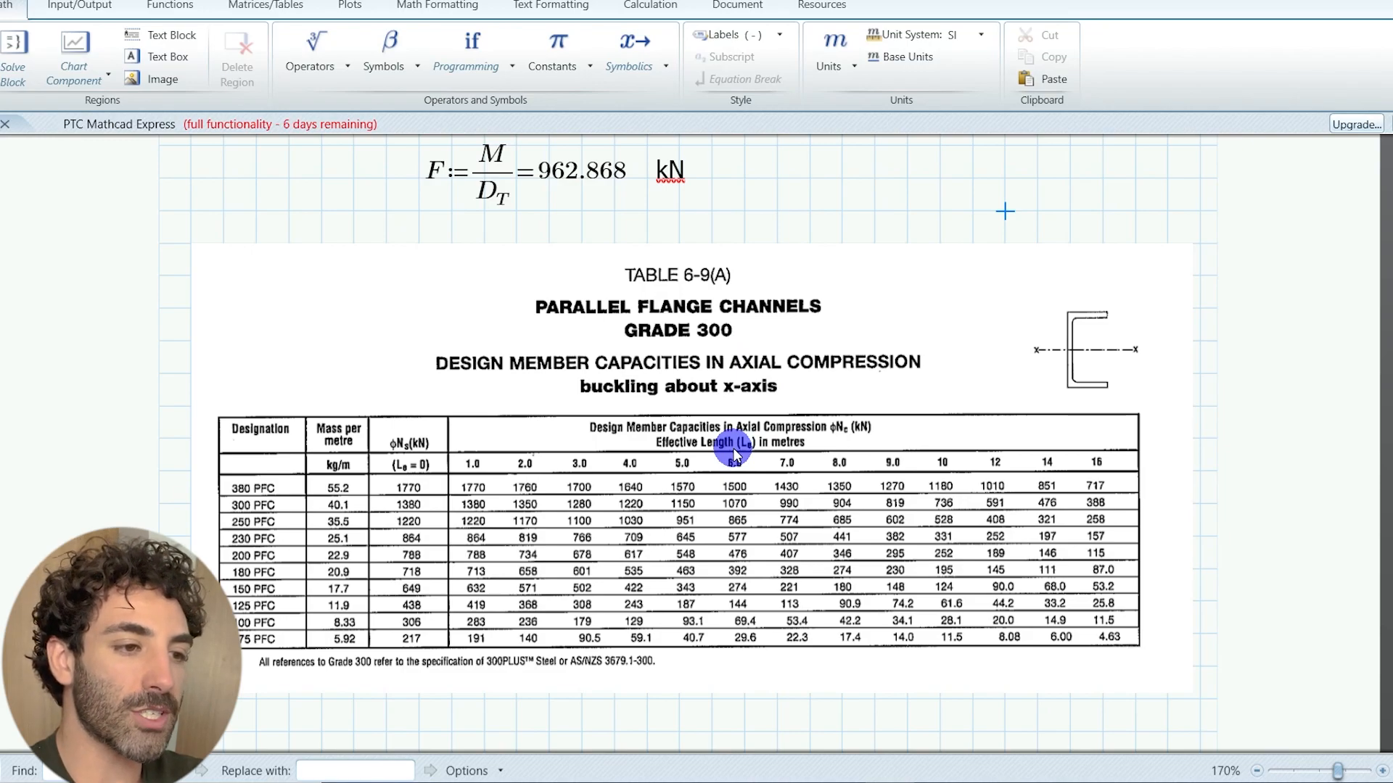
scroll(735, 451, "down", 5)
left_click(293, 504)
type("TOP CHORD")
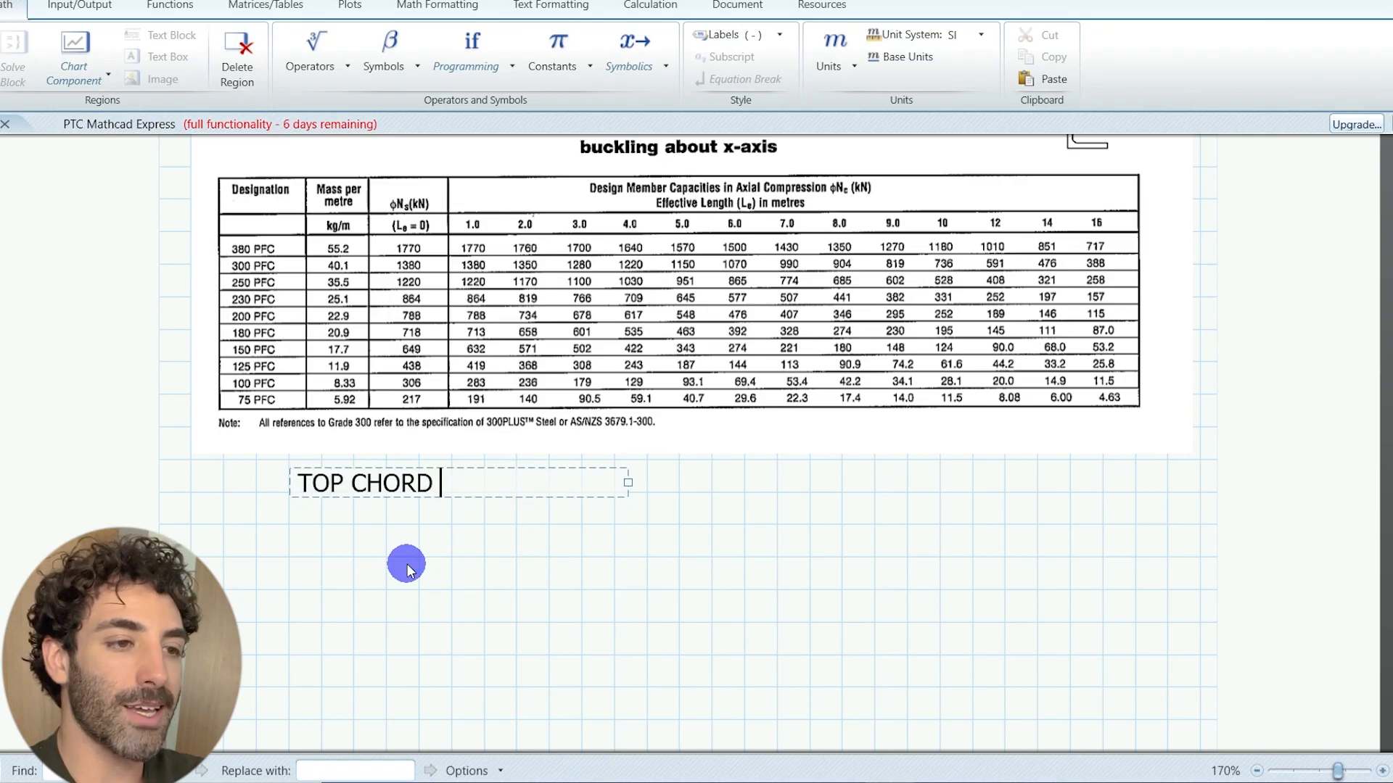
key("alt+Tab")
scroll(1143, 456, "up", 2)
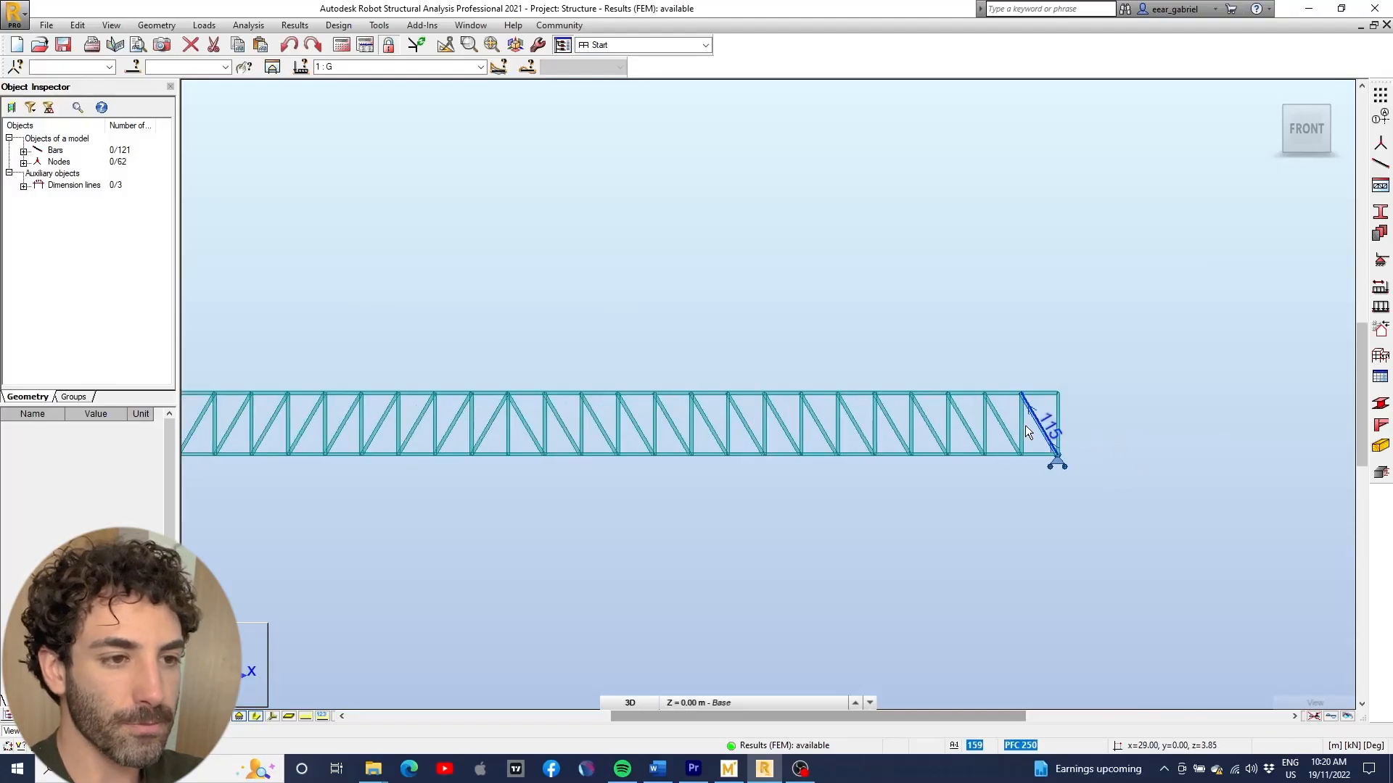
scroll(1025, 425, "up", 1)
Step: Inspect the vertical bar near the right support in front view
left_click(967, 416)
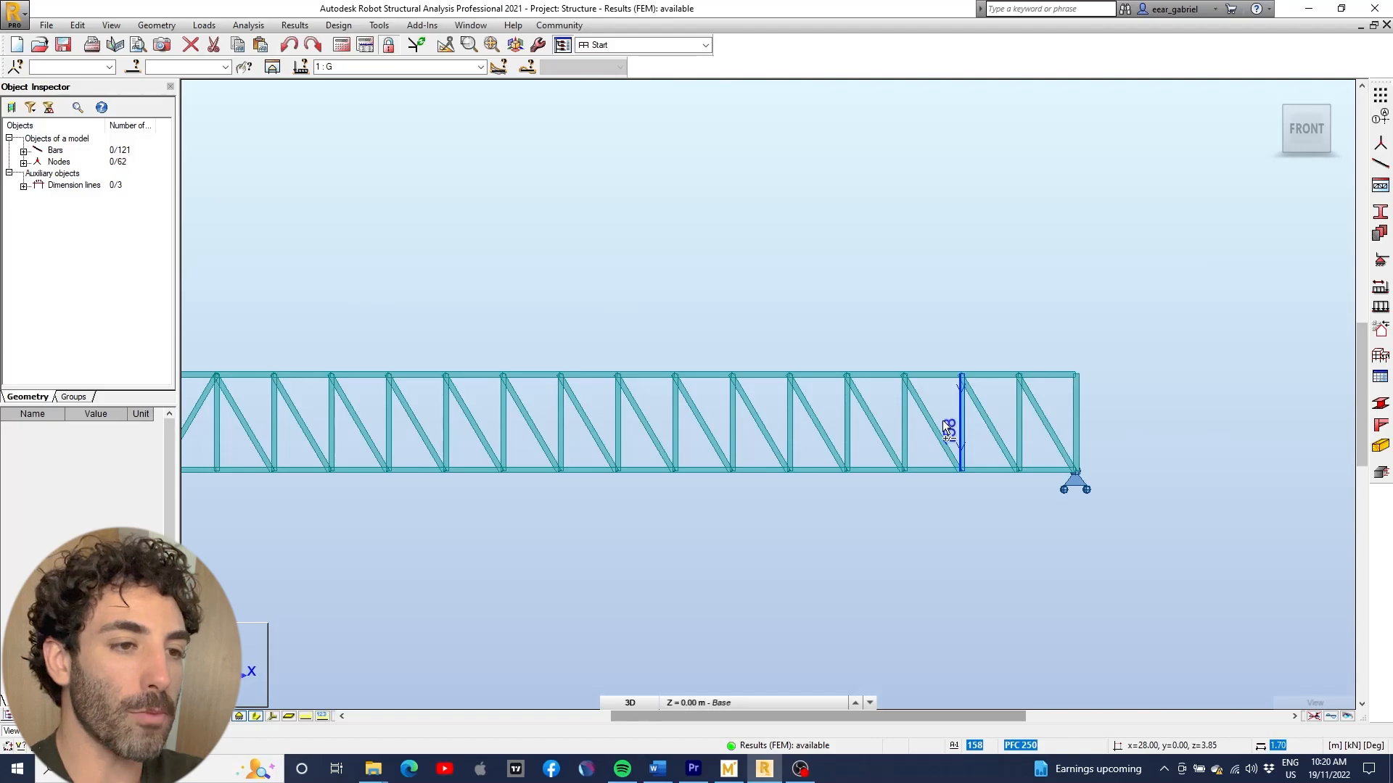
scroll(958, 425, "down", 2)
left_click_drag(925, 431, 907, 457)
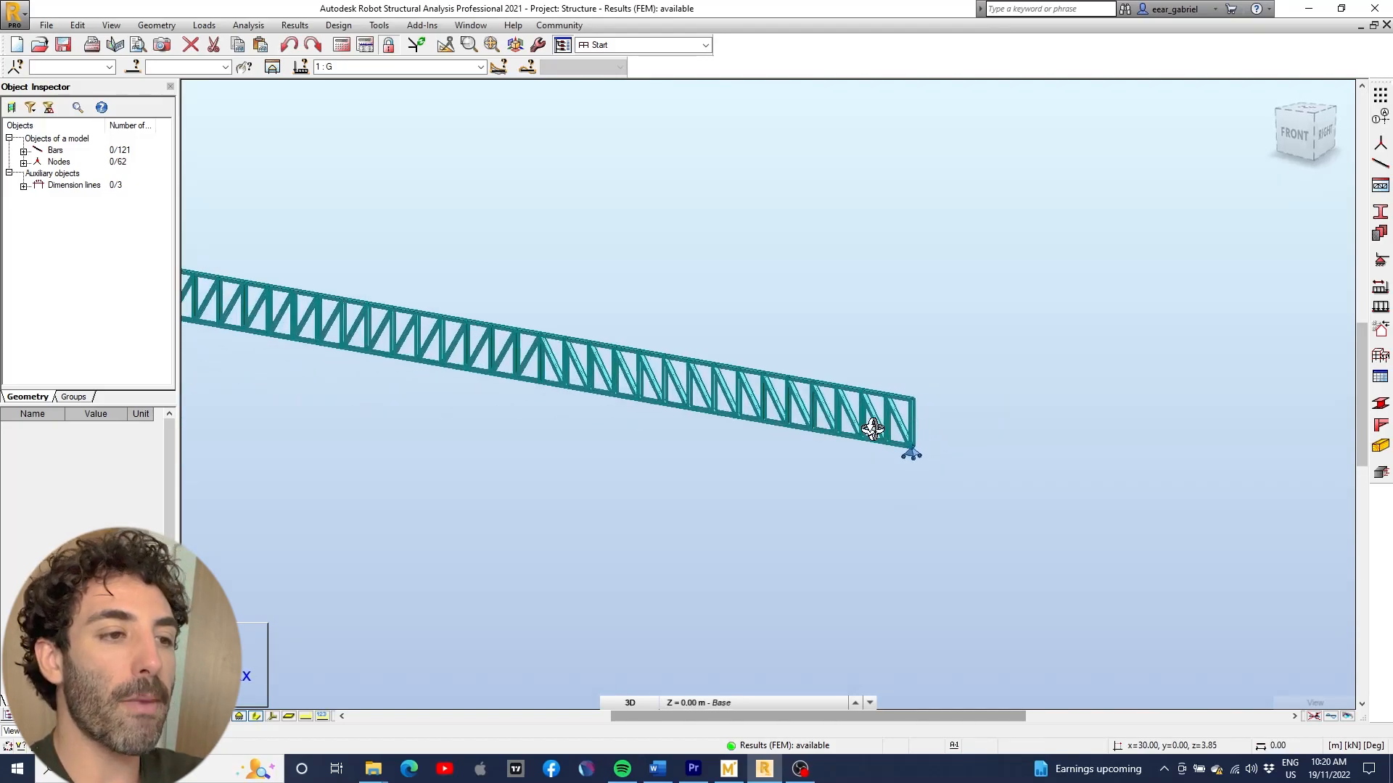
left_click(1306, 130)
scroll(1142, 457, "up", 2)
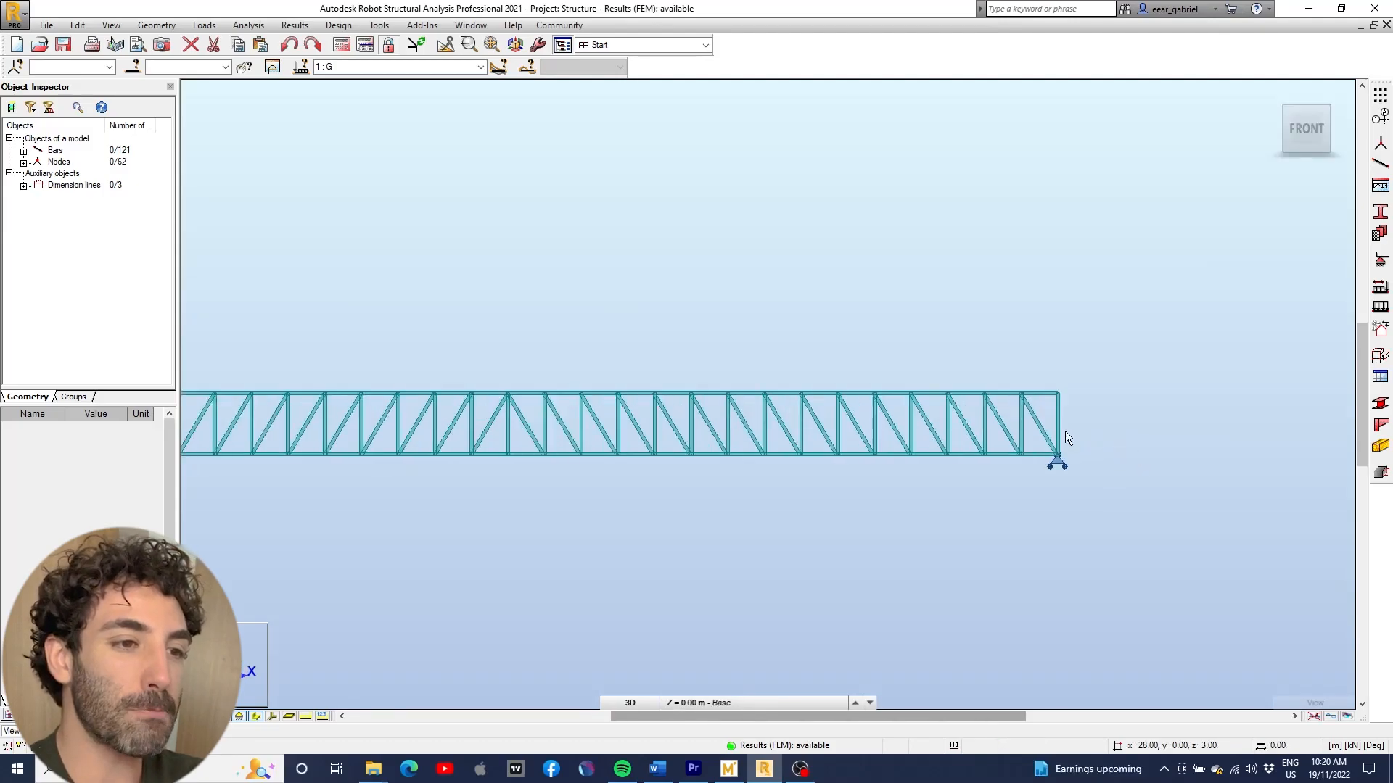
left_click(1025, 426)
left_click_drag(1025, 426, 976, 417)
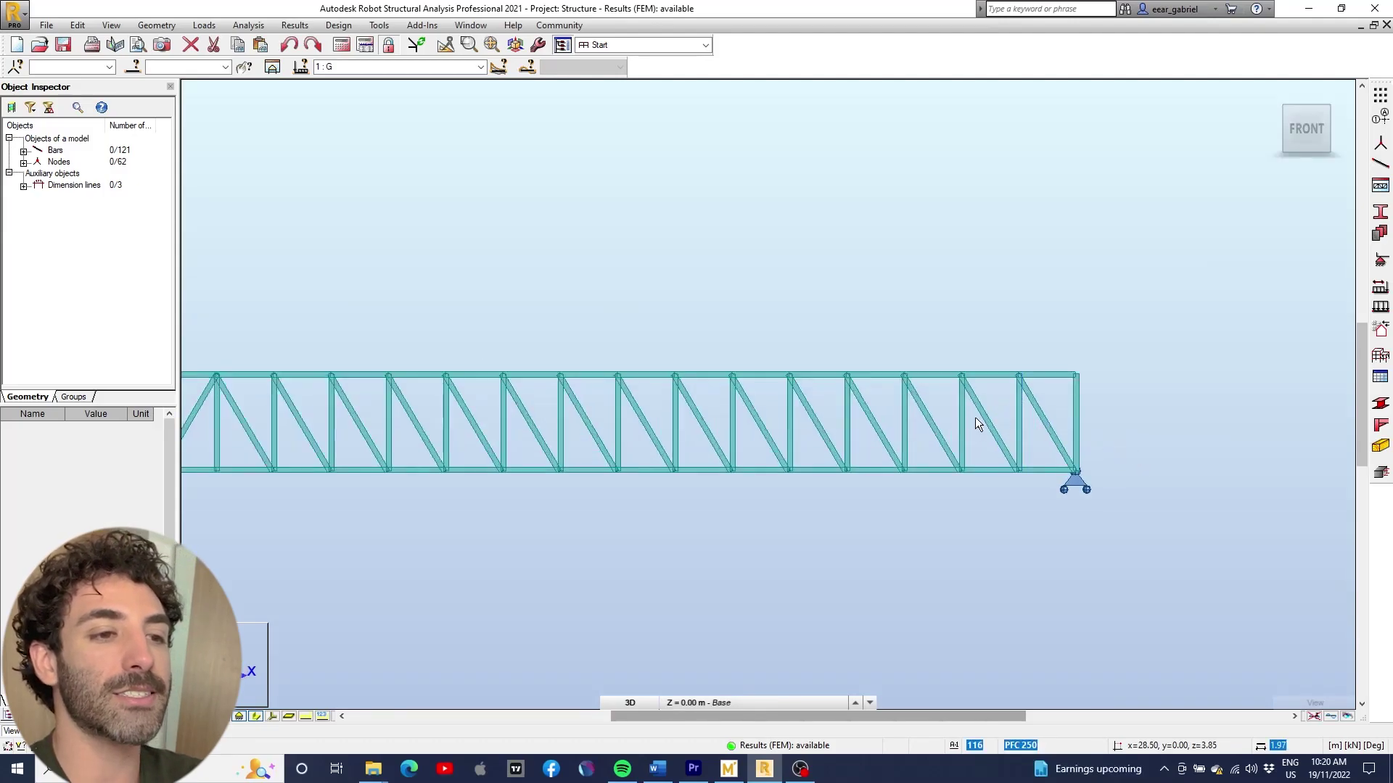
left_click(935, 427)
scroll(933, 427, "down", 2)
scroll(930, 430, "down", 1)
scroll(927, 434, "down", 1)
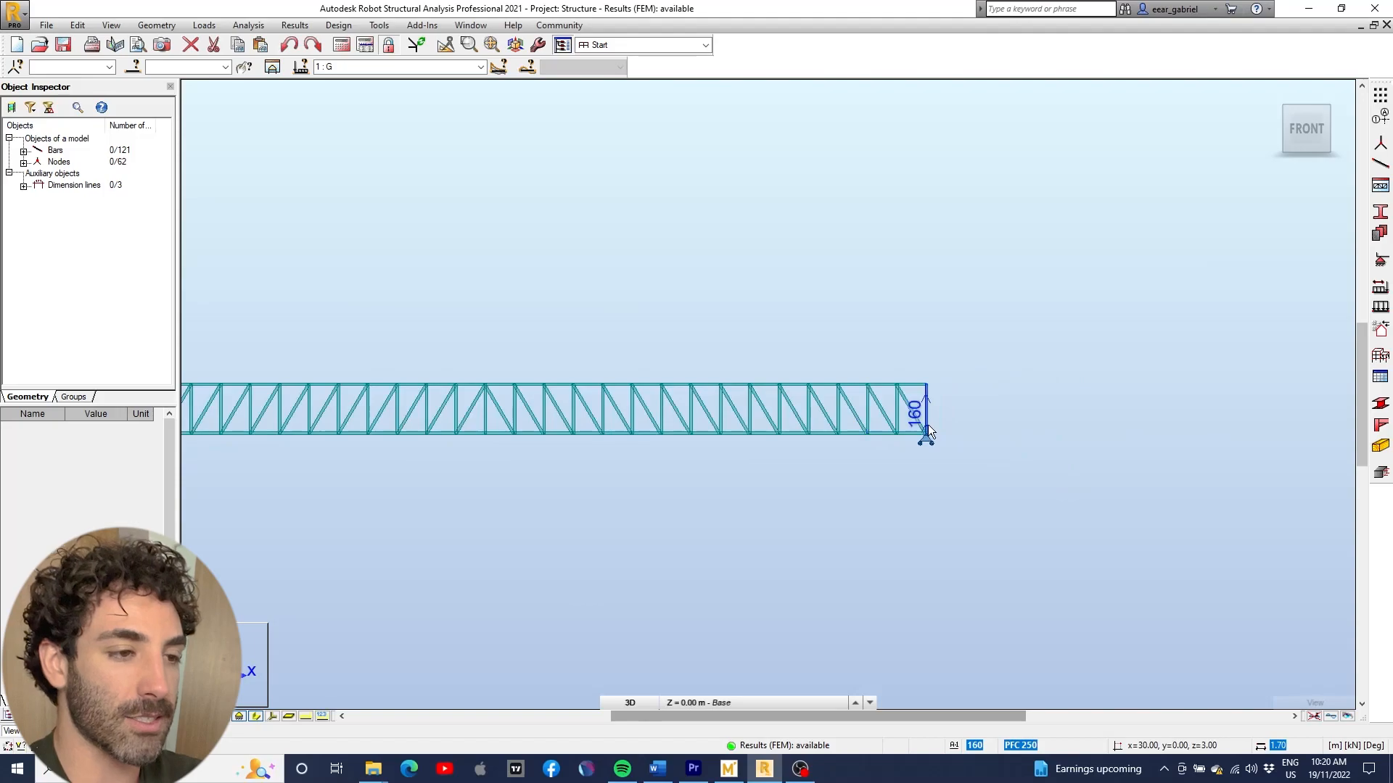
Step: Orbit to a 3D view and select top chord bar 59, a PFC 250 member
left_click_drag(901, 432, 811, 420)
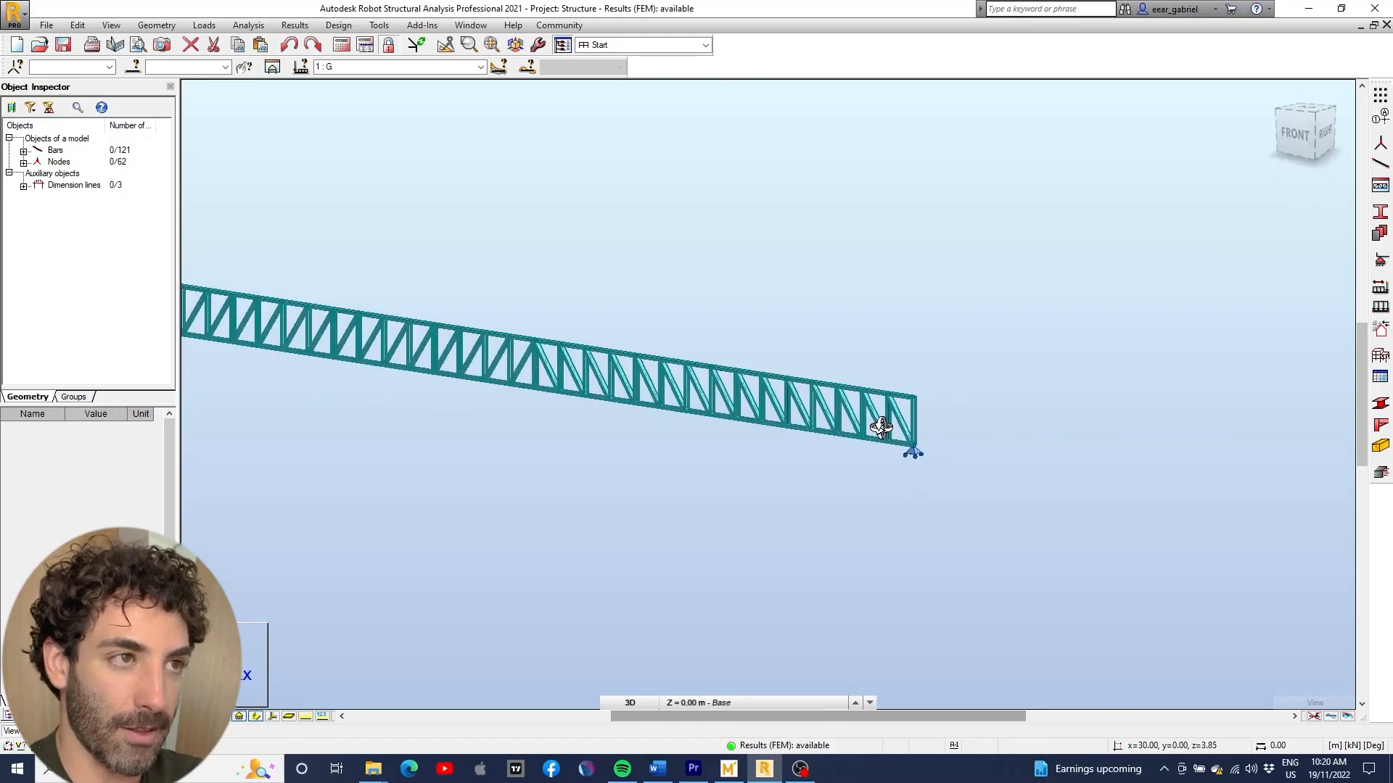
scroll(811, 414, "up", 2)
scroll(825, 381, "up", 2)
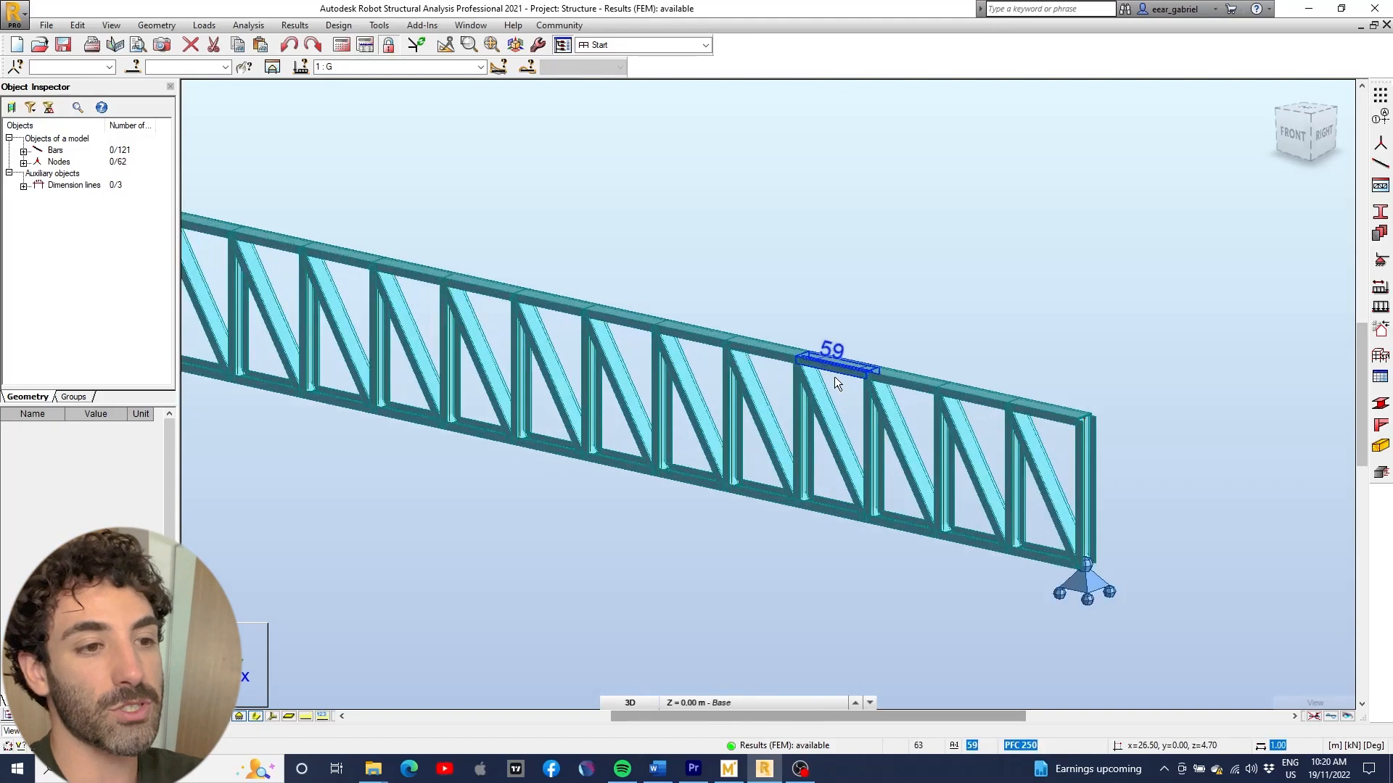
scroll(835, 377, "up", 2)
mouse_move(830, 414)
left_mouse_down()
mouse_move(803, 459)
mouse_move(761, 381)
left_mouse_up()
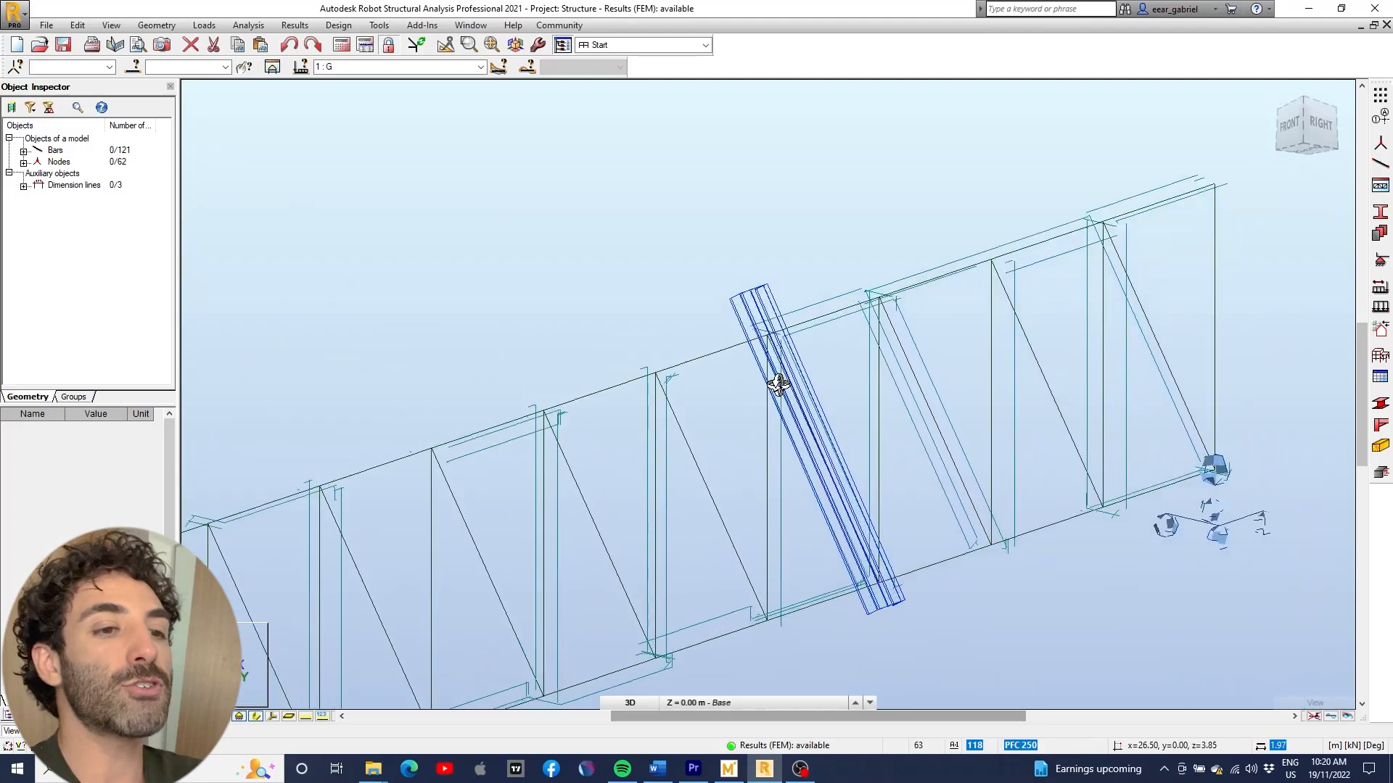
scroll(819, 322, "up", 3)
scroll(820, 324, "up", 2)
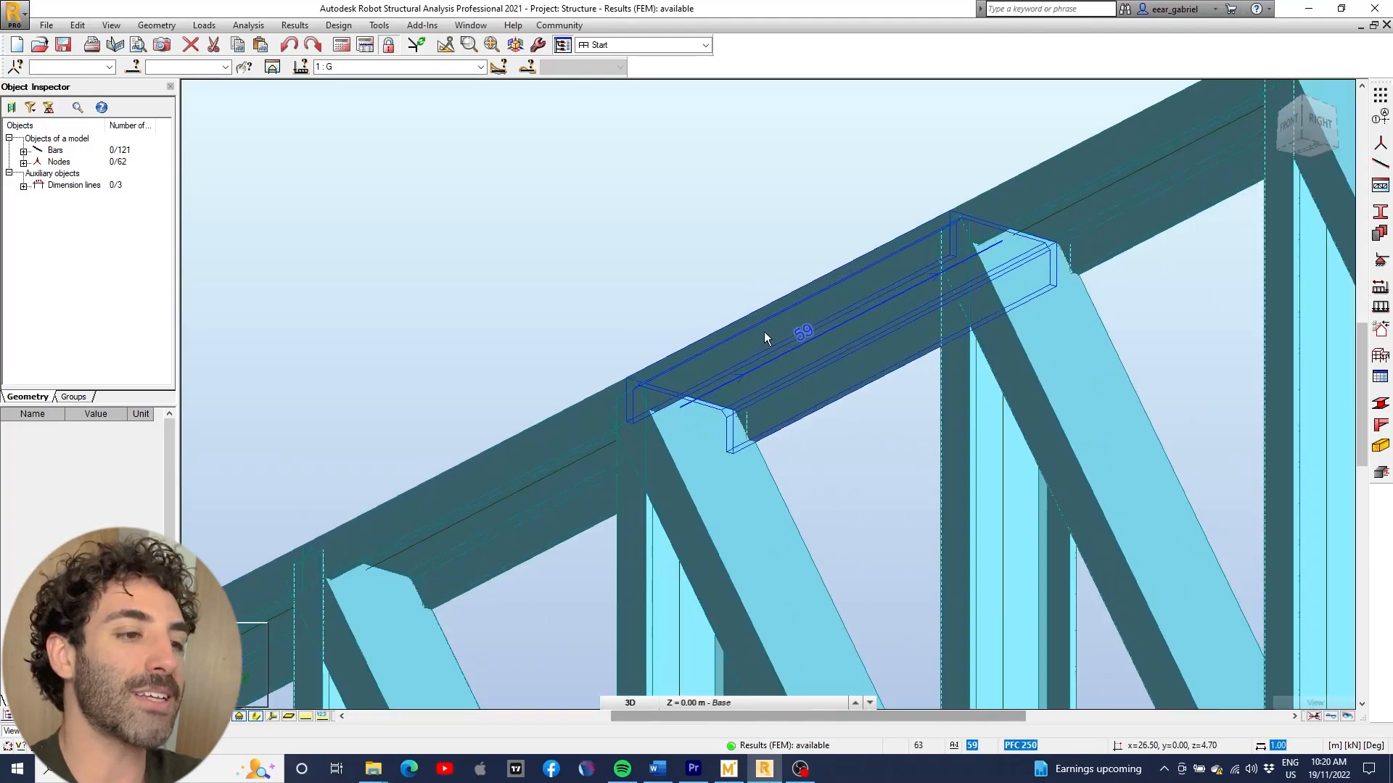
left_click(784, 332)
scroll(758, 261, "down", 3)
scroll(758, 262, "down", 3)
left_click_drag(761, 327, 779, 367)
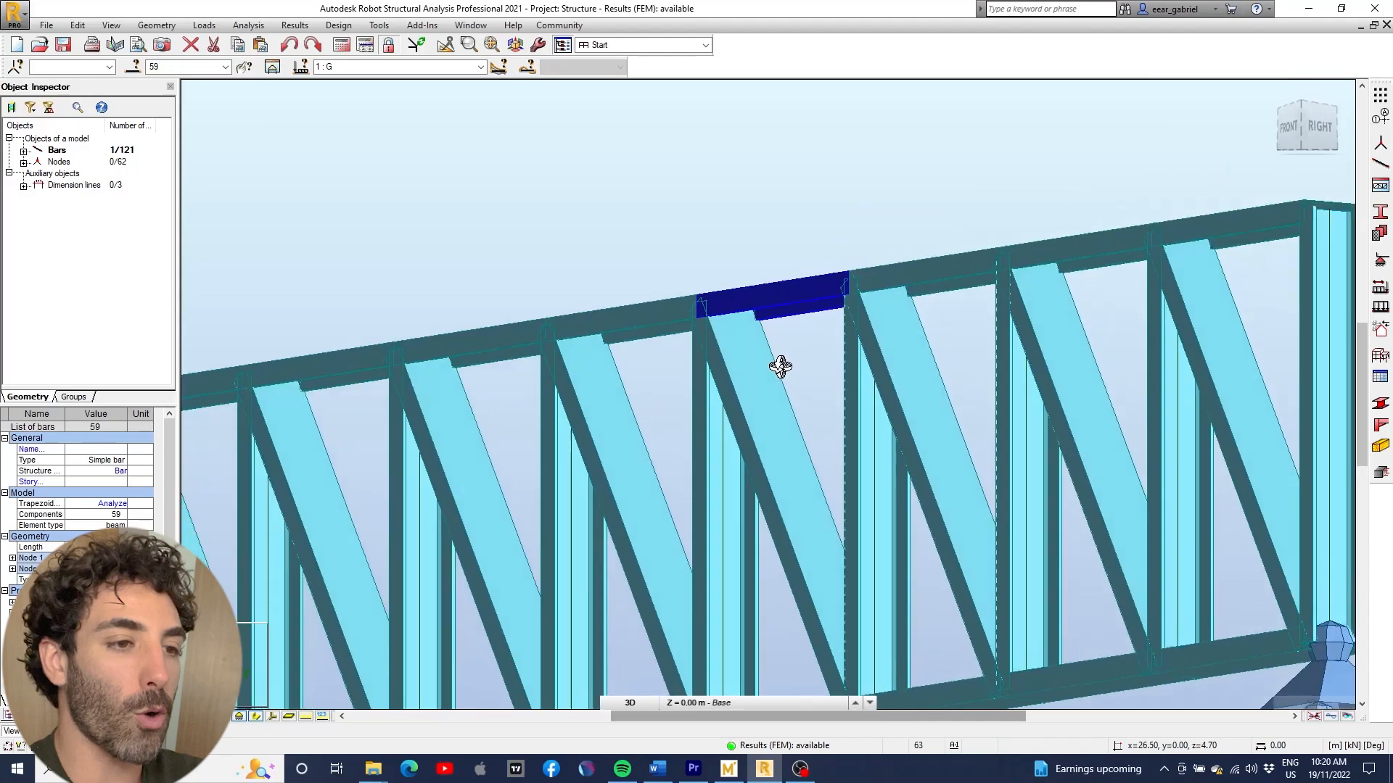
scroll(779, 367, "down", 5)
scroll(813, 626, "up", 6)
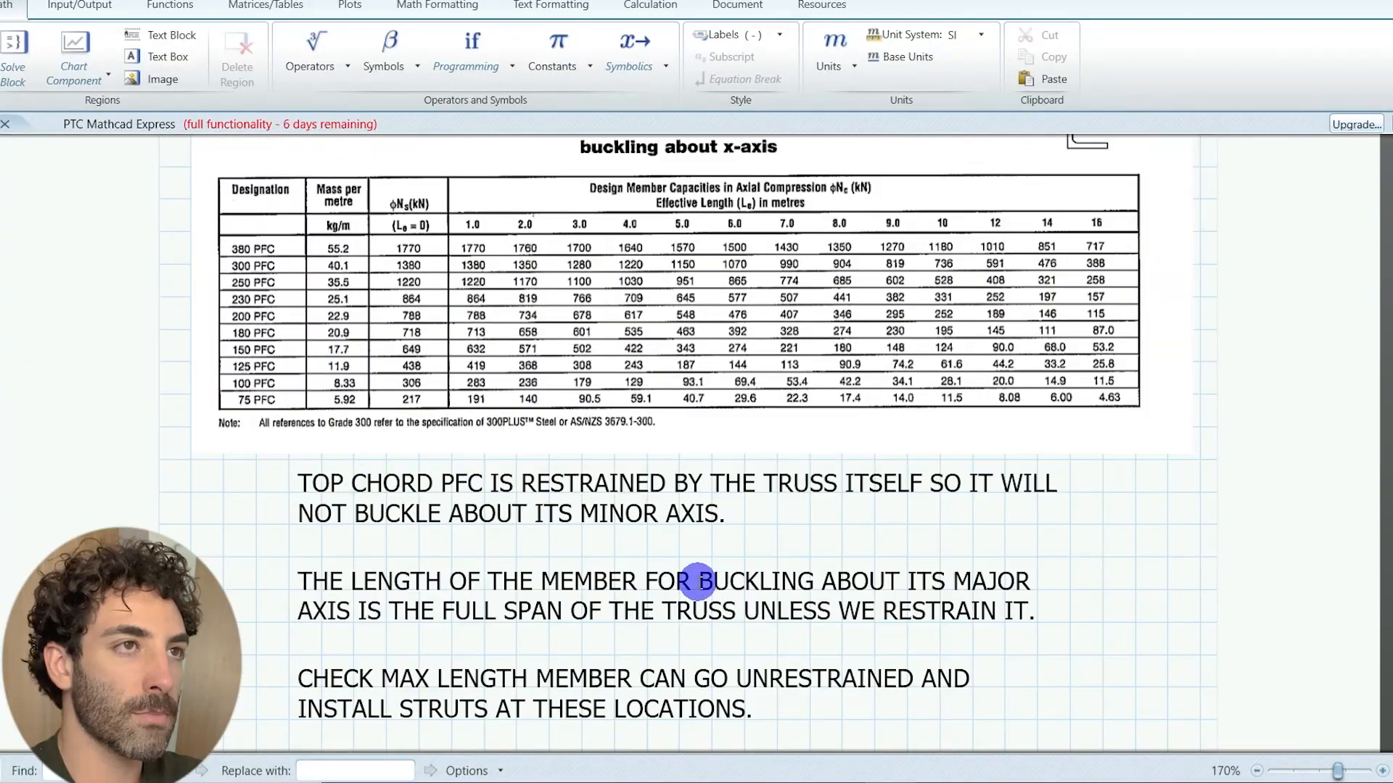
scroll(696, 566, "up", 4)
scroll(701, 577, "up", 4)
scroll(678, 507, "down", 1)
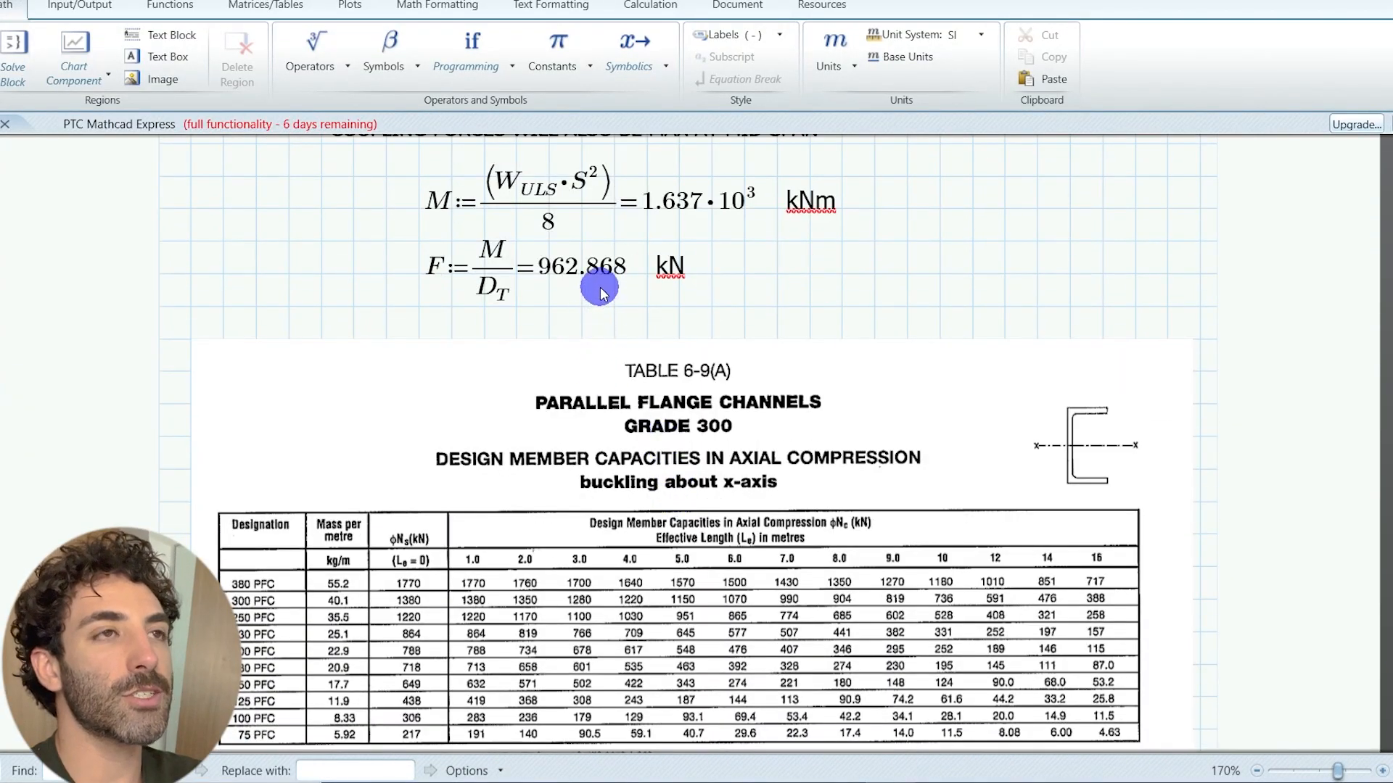
scroll(598, 283, "down", 1)
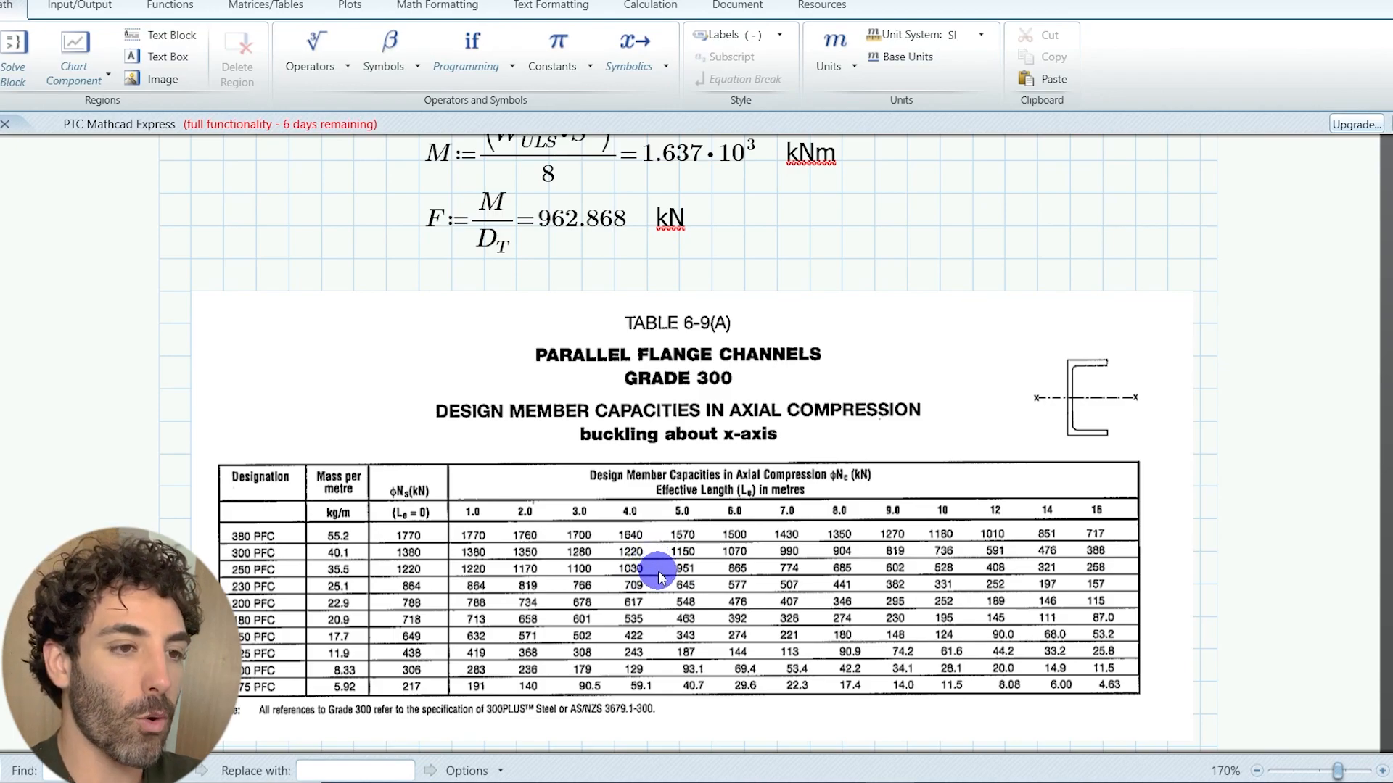
Step: Add the 'INSTALL RESTRAINTS AT 4.5m' note beside the force equations
left_click(947, 248)
type("INSTALL RESTRAINTS AT 4.5m")
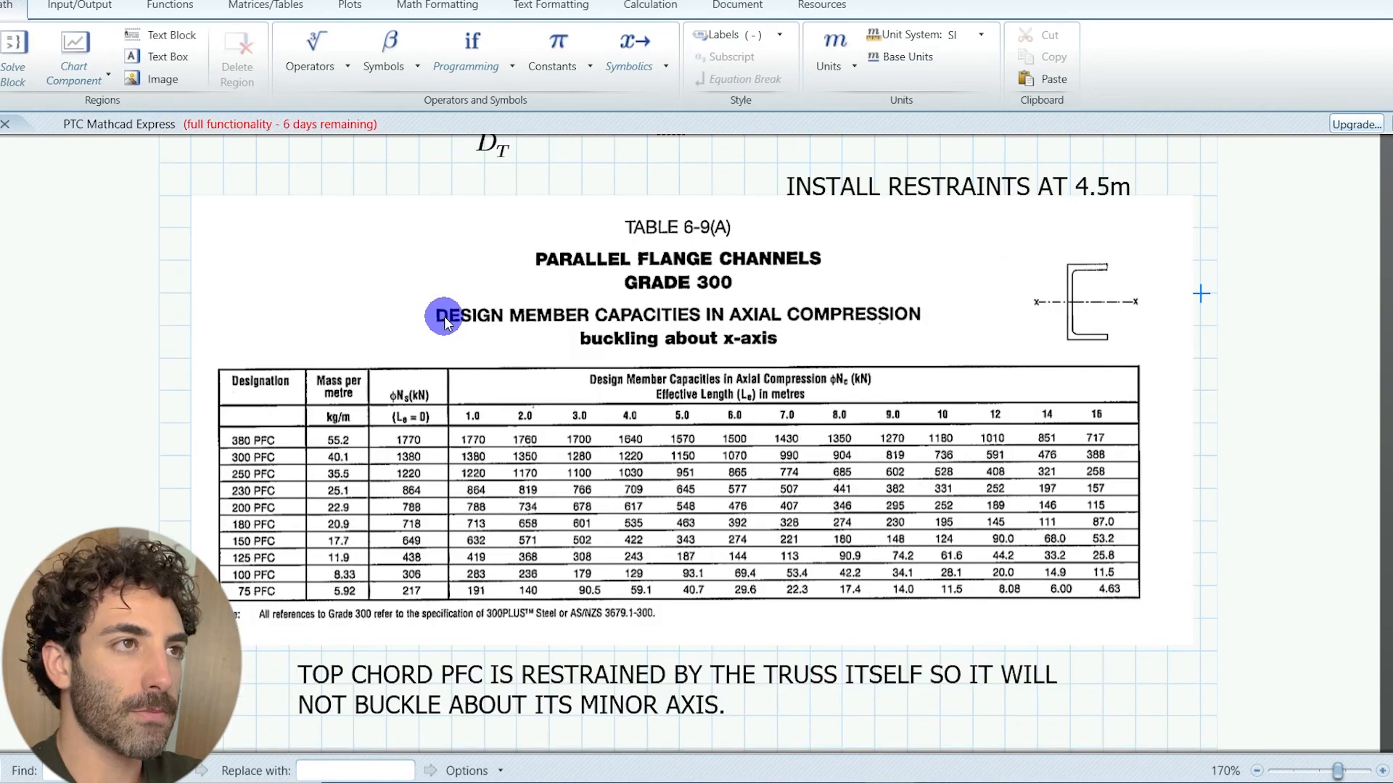
scroll(444, 316, "down", 5)
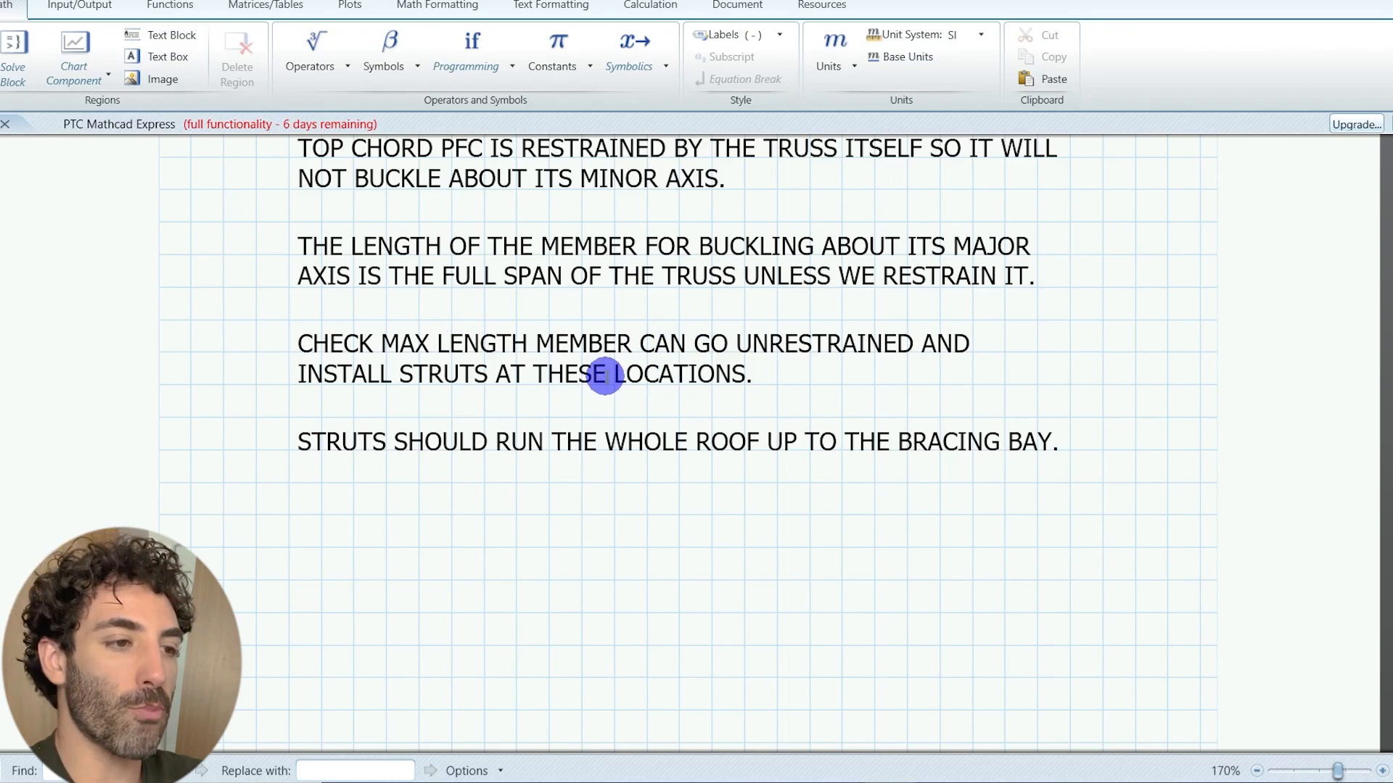
scroll(410, 503, "down", 1)
Step: Add a 'CHECK BOTTOM CHORD FOR TENSION:' text heading below the strut notes
left_click(396, 502)
key("ctrl+t")
type("CHECK BOTTOM CHORD")
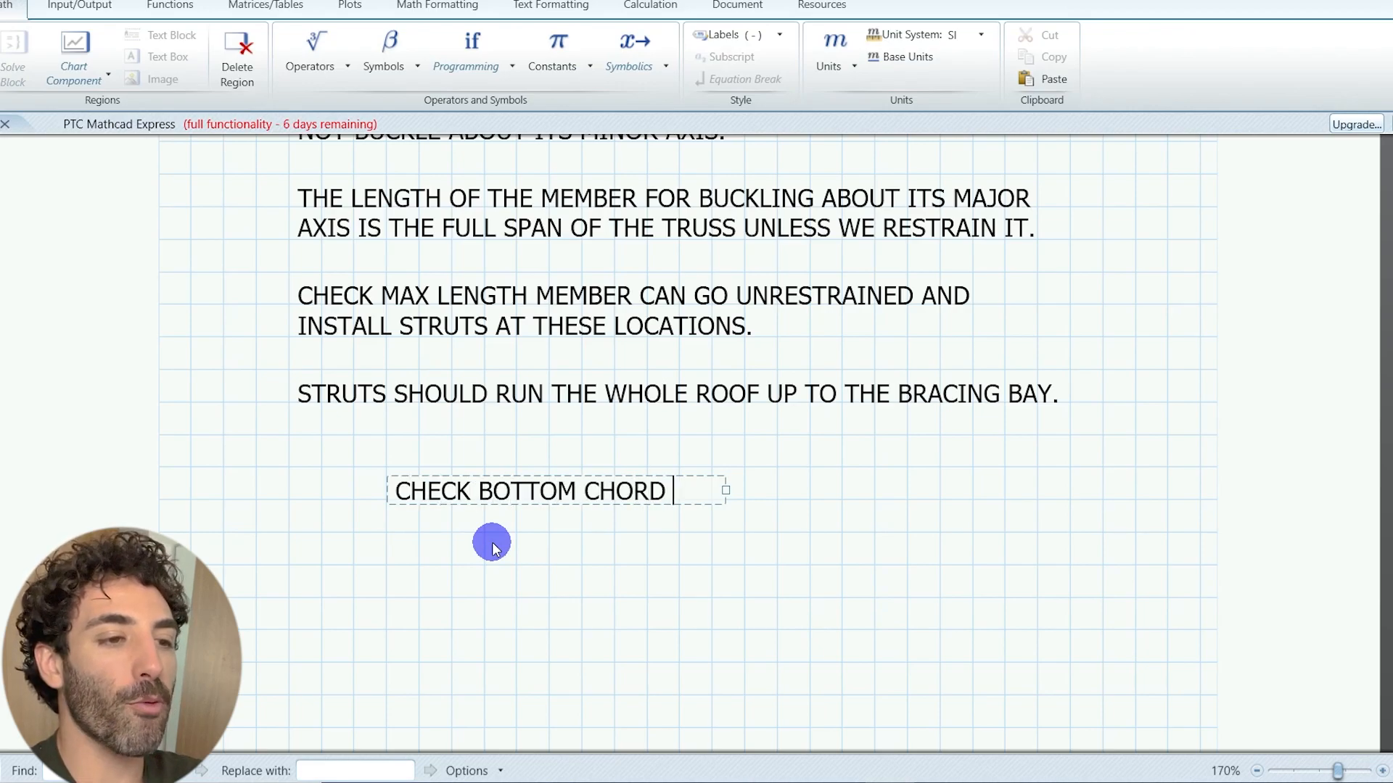
type("FOR TENSION:")
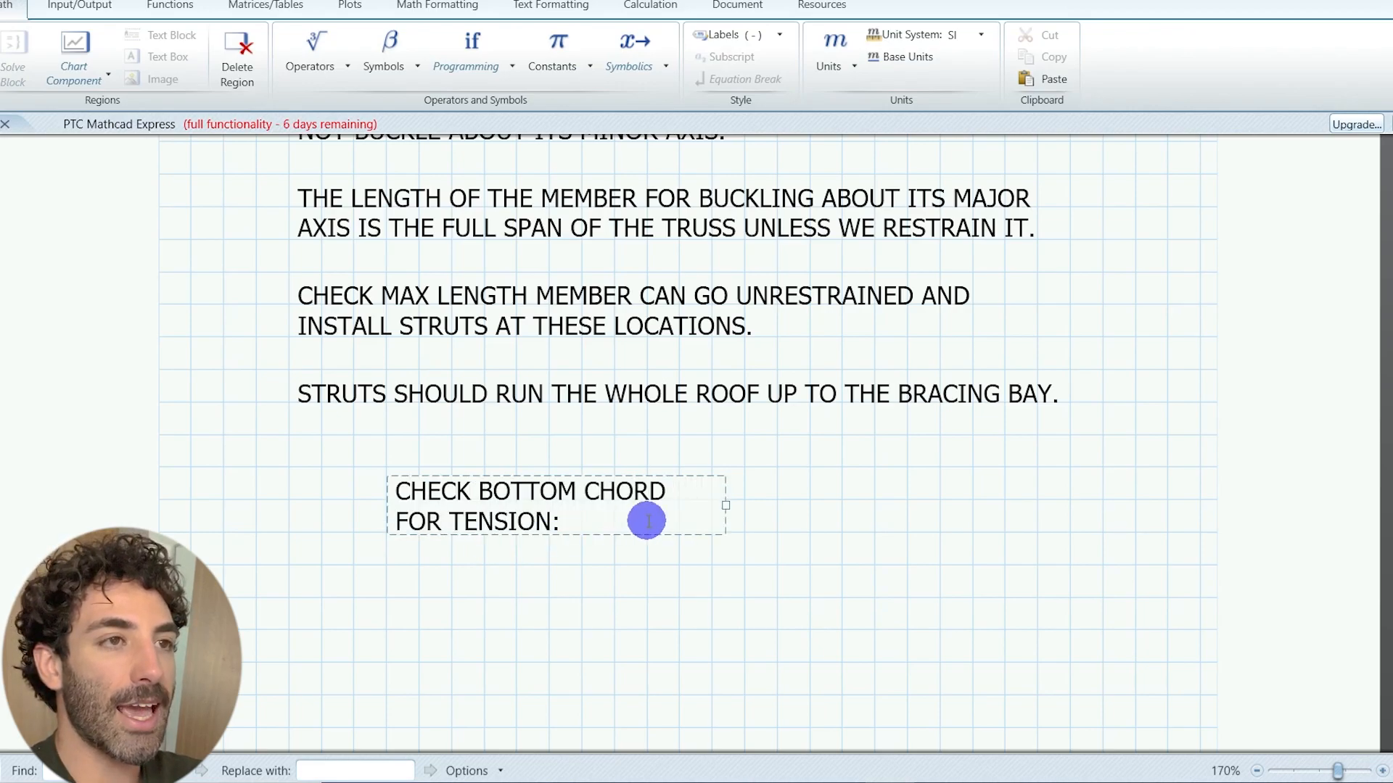
left_click_drag(726, 503, 884, 504)
left_click(719, 521)
scroll(677, 560, "down", 4)
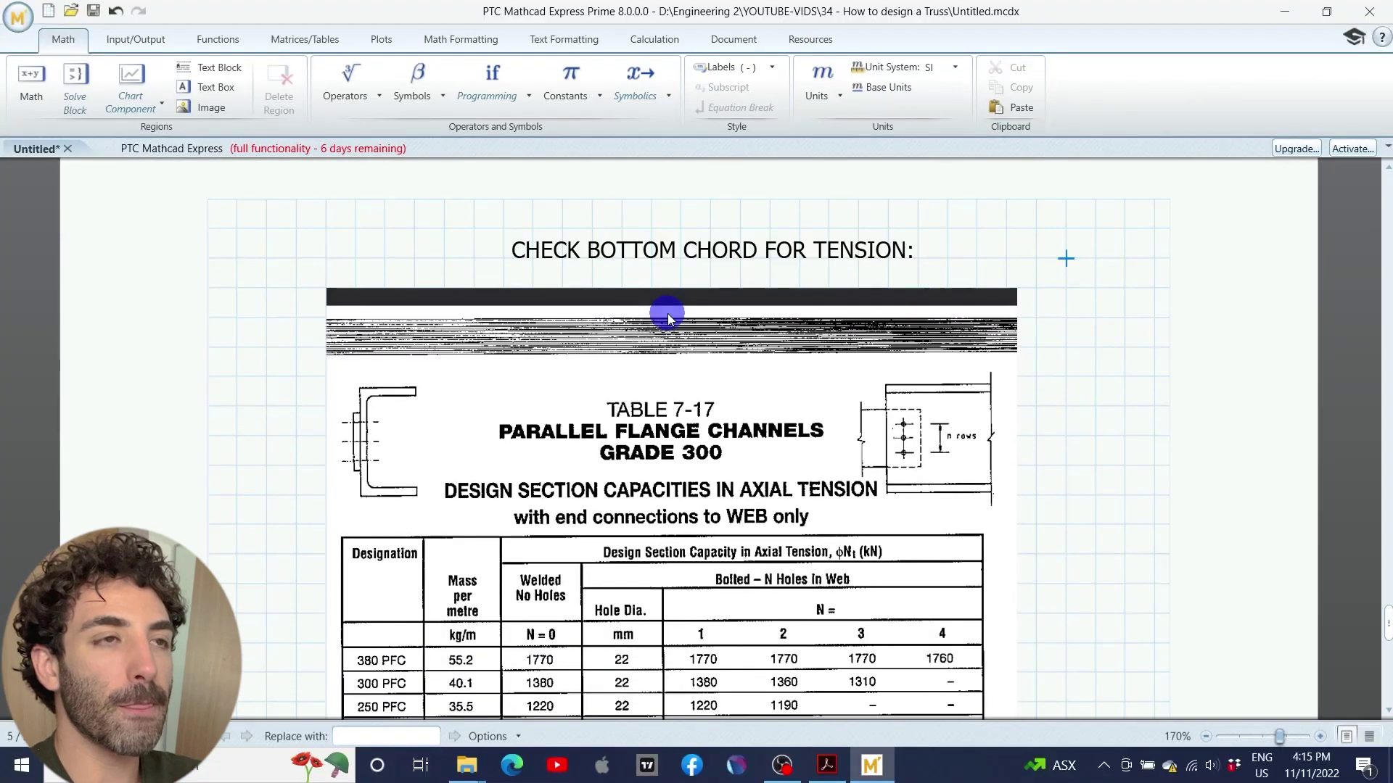
scroll(668, 317, "down", 3)
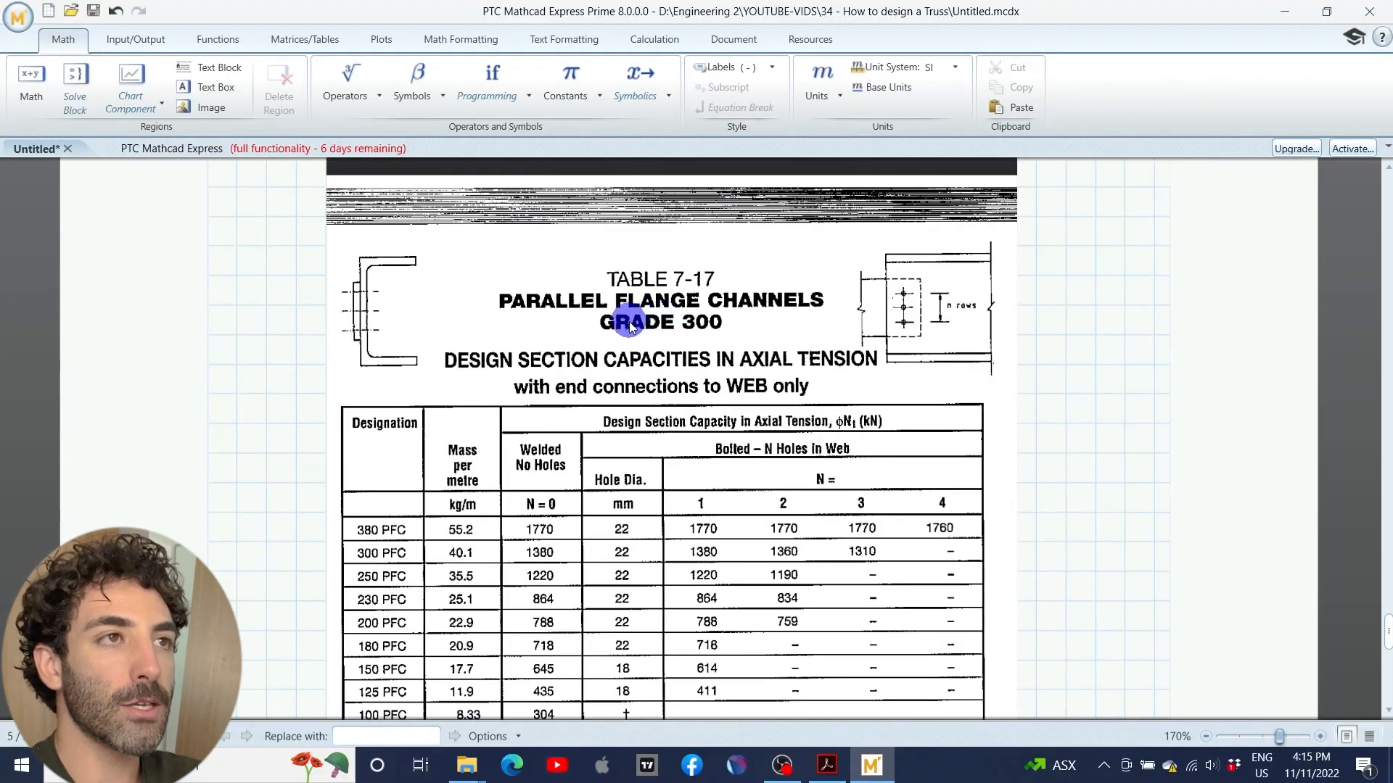
scroll(609, 326, "down", 2)
scroll(545, 348, "down", 2)
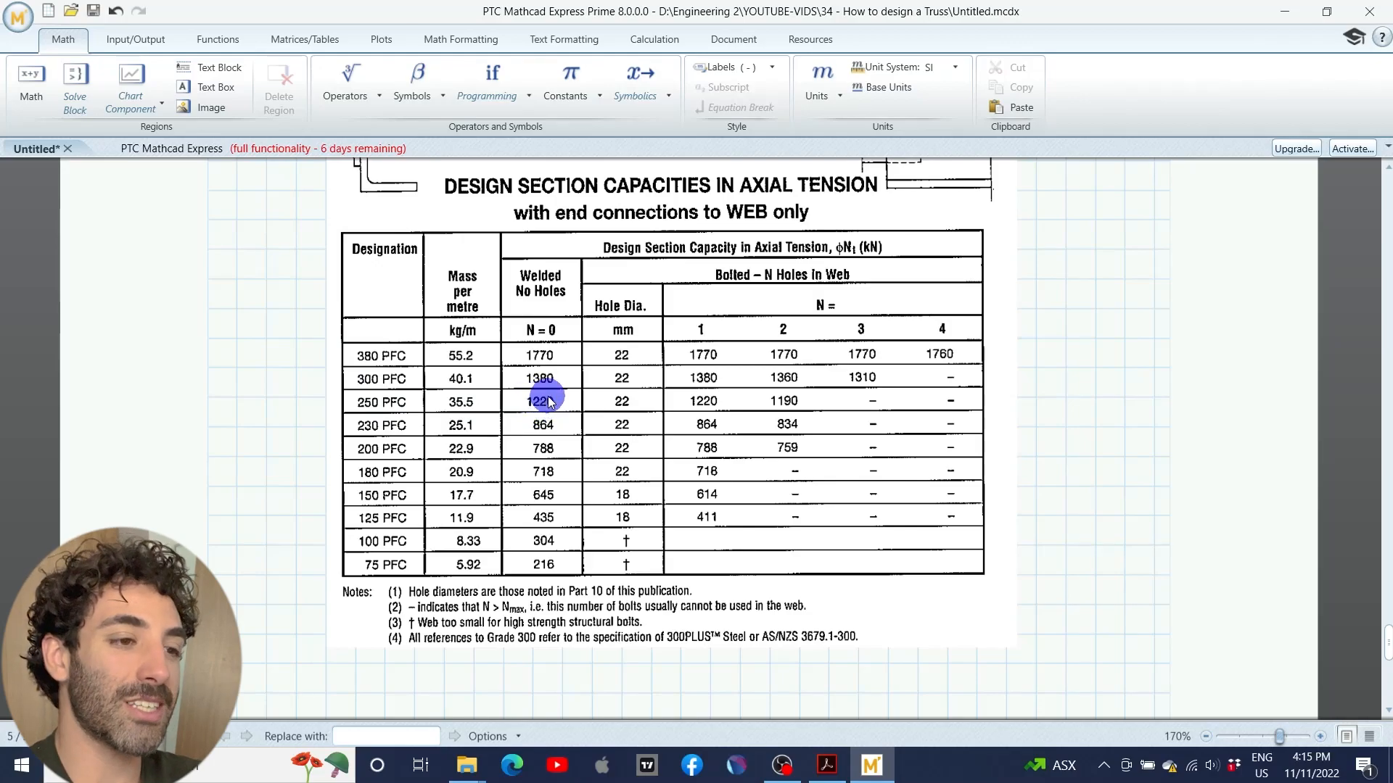
scroll(550, 401, "down", 3)
scroll(550, 400, "down", 3)
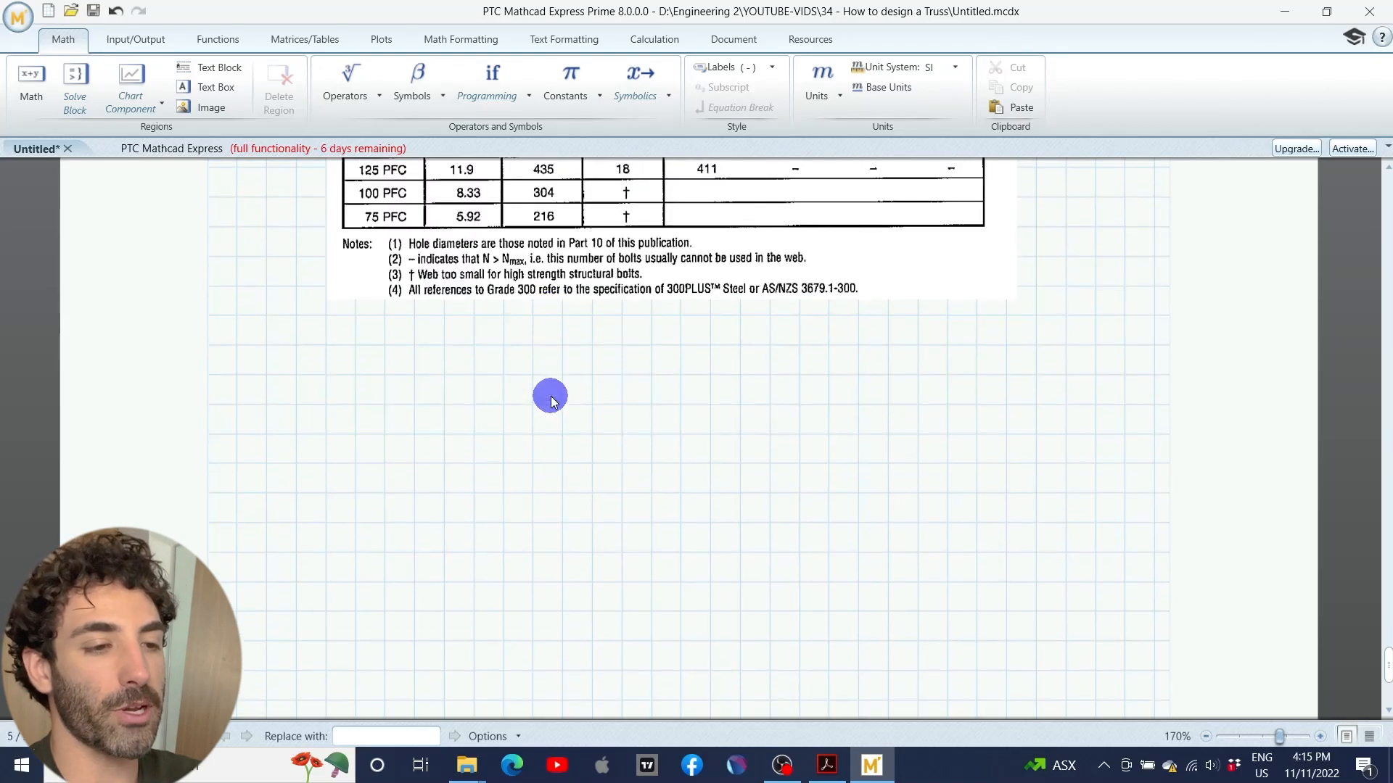
scroll(549, 401, "down", 2)
scroll(550, 401, "up", 3)
scroll(550, 400, "up", 2)
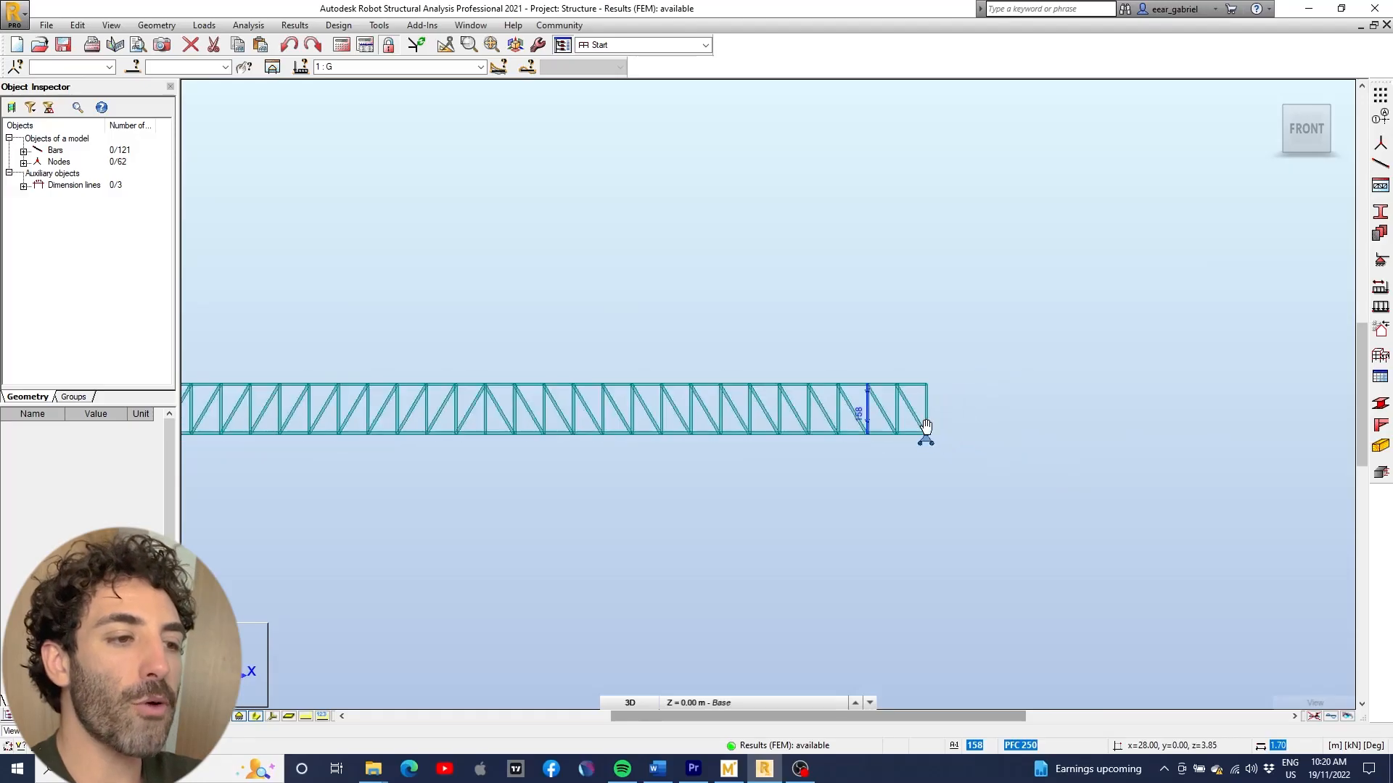
Step: Orbit and pan the truss, then select top chord bar 59
left_click_drag(924, 406, 903, 425)
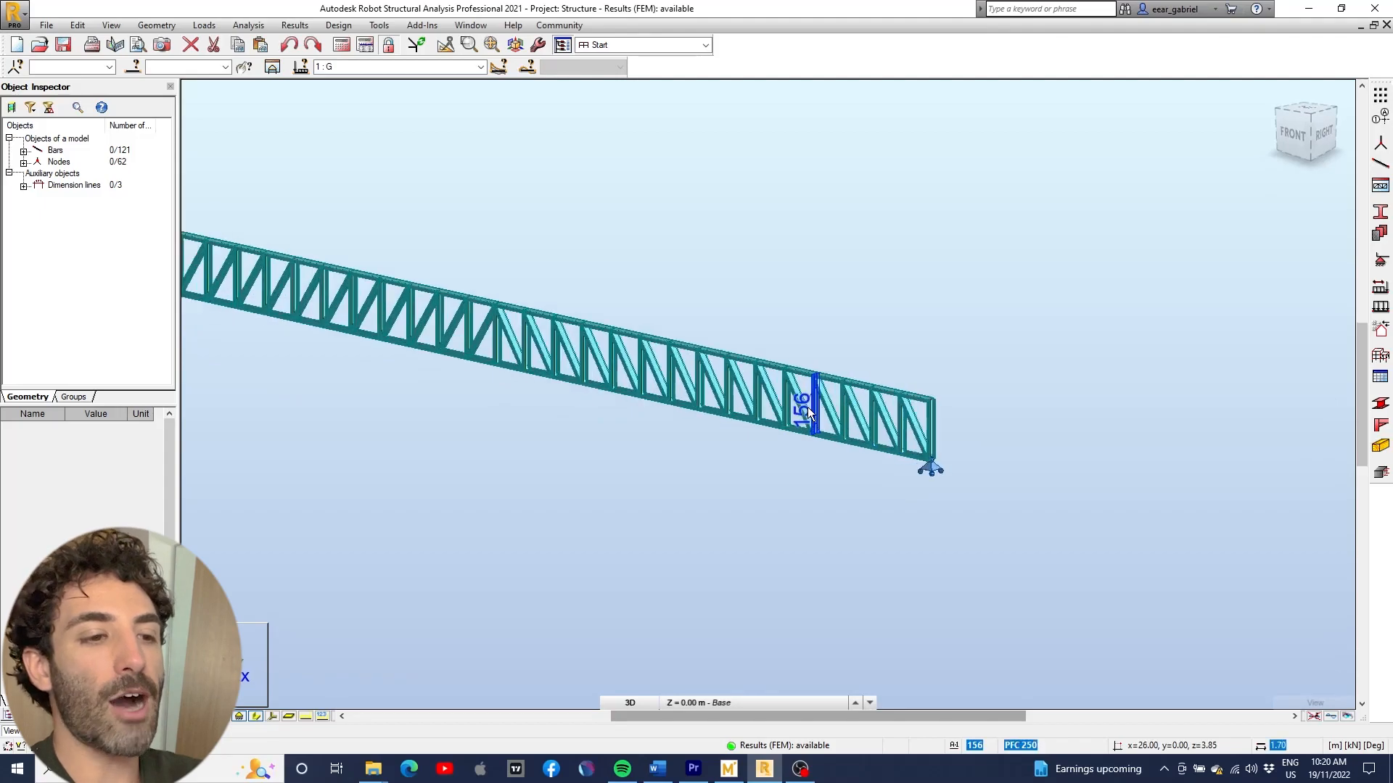
scroll(807, 407, "up", 3)
scroll(833, 376, "up", 3)
scroll(829, 397, "up", 3)
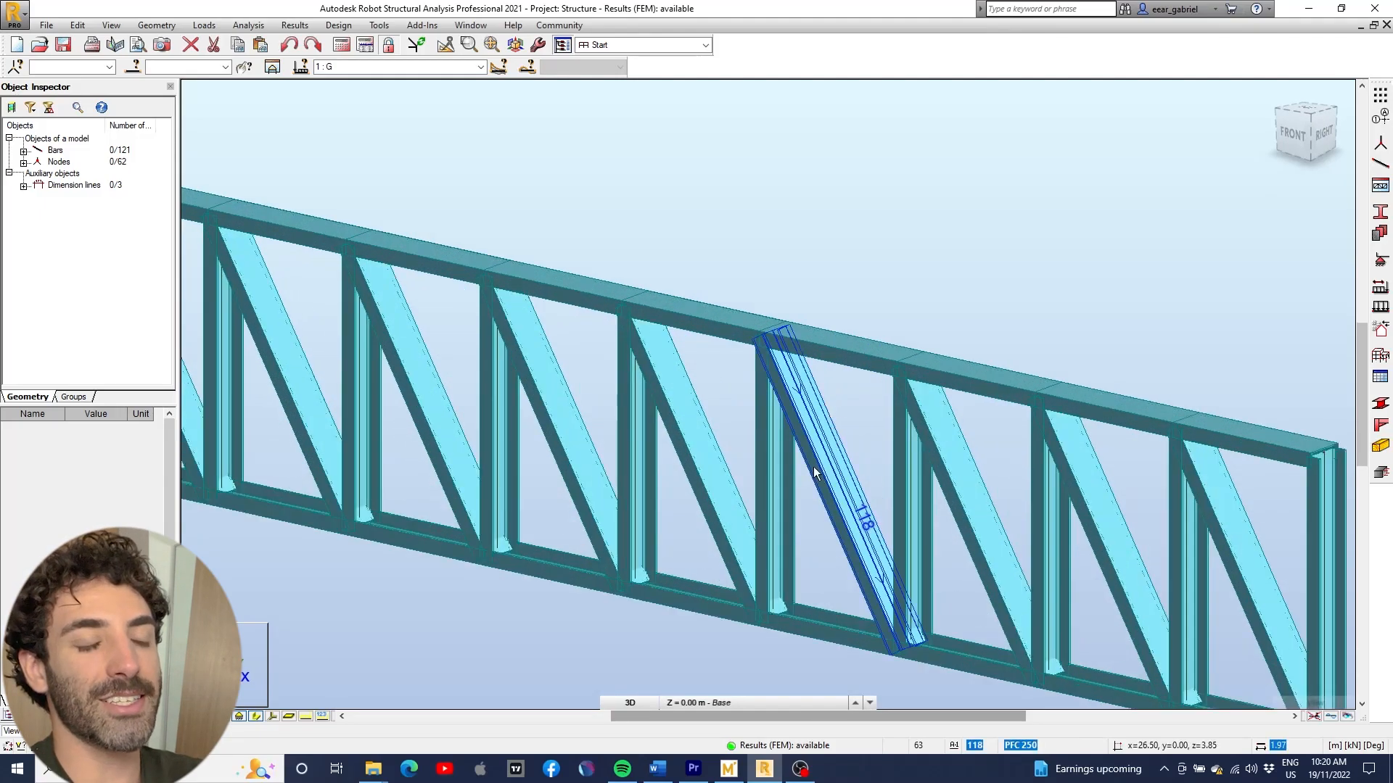
mouse_move(806, 457)
left_mouse_down()
mouse_move(795, 425)
mouse_move(810, 341)
left_mouse_up()
scroll(795, 414, "down", 3)
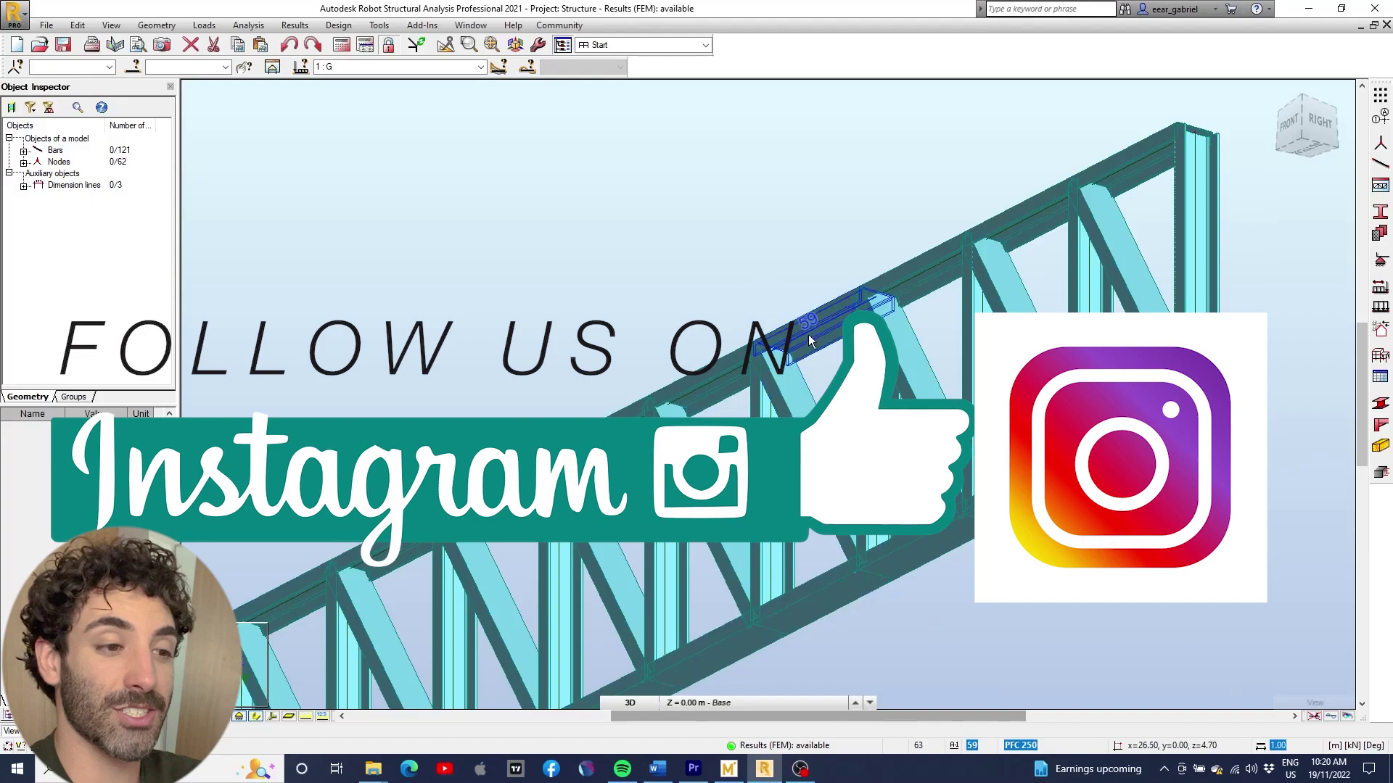
scroll(810, 341, "up", 3)
scroll(806, 340, "up", 3)
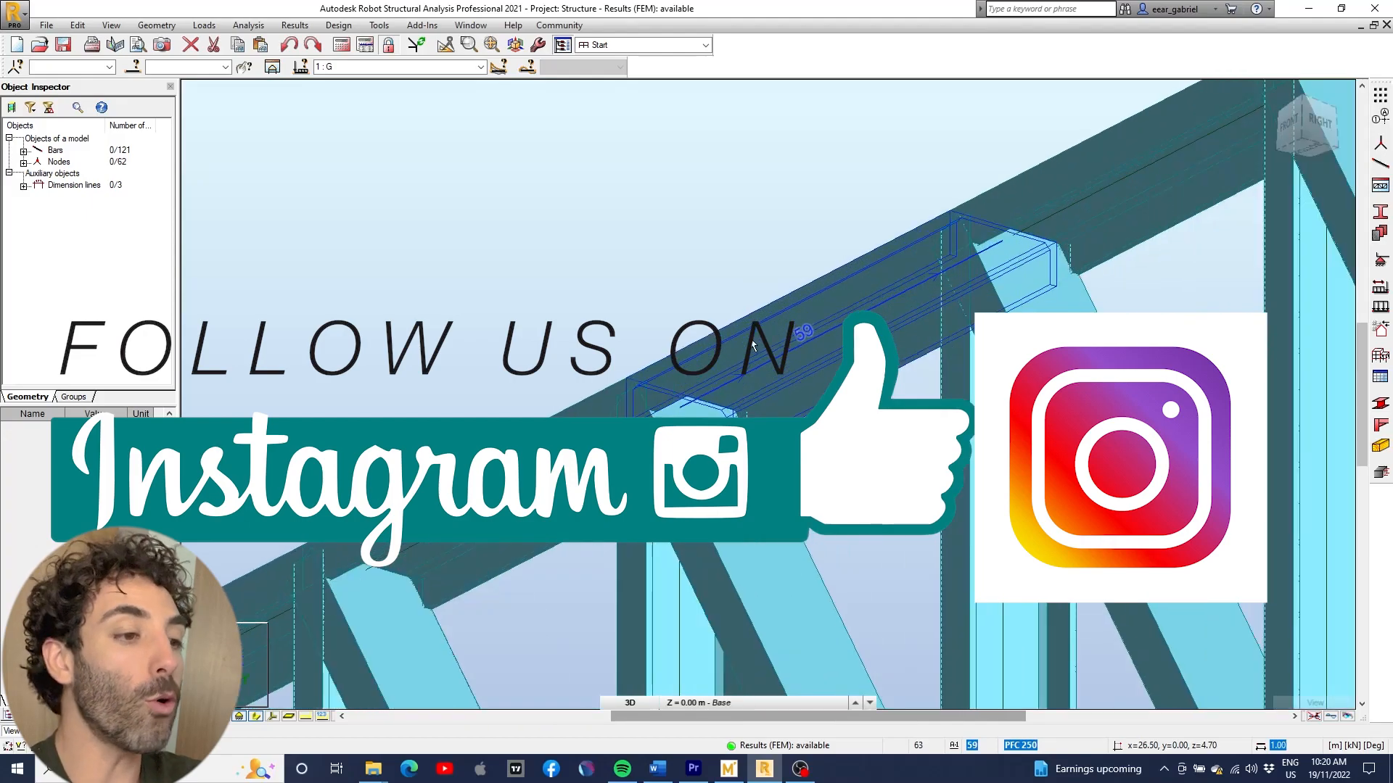
left_click(787, 340)
scroll(758, 261, "down", 3)
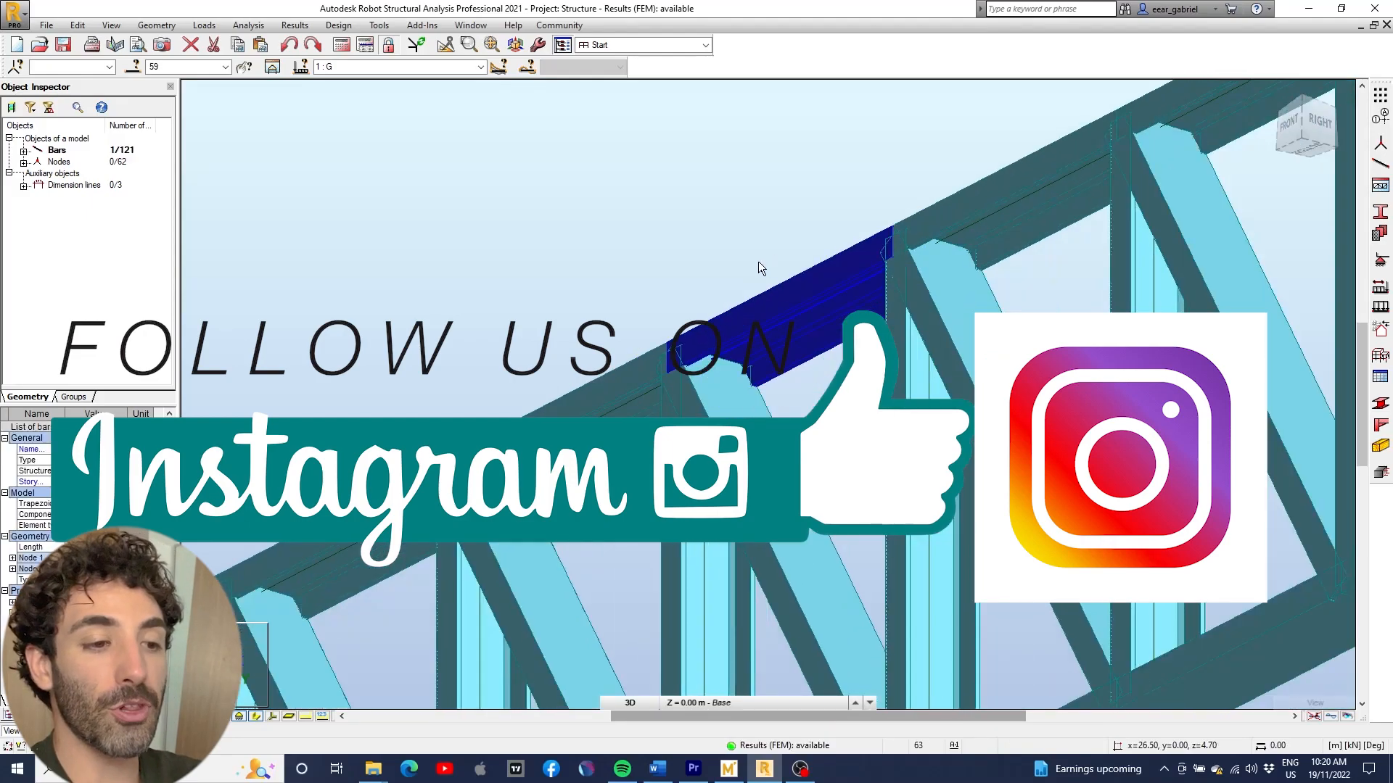
scroll(758, 262, "down", 3)
scroll(780, 355, "down", 2)
Step: Reorient the truss and select bottom chord bar 29 to show its properties
mouse_move(780, 356)
left_mouse_down()
mouse_move(805, 326)
mouse_move(828, 544)
left_mouse_up()
scroll(806, 327, "up", 3)
scroll(831, 620, "up", 5)
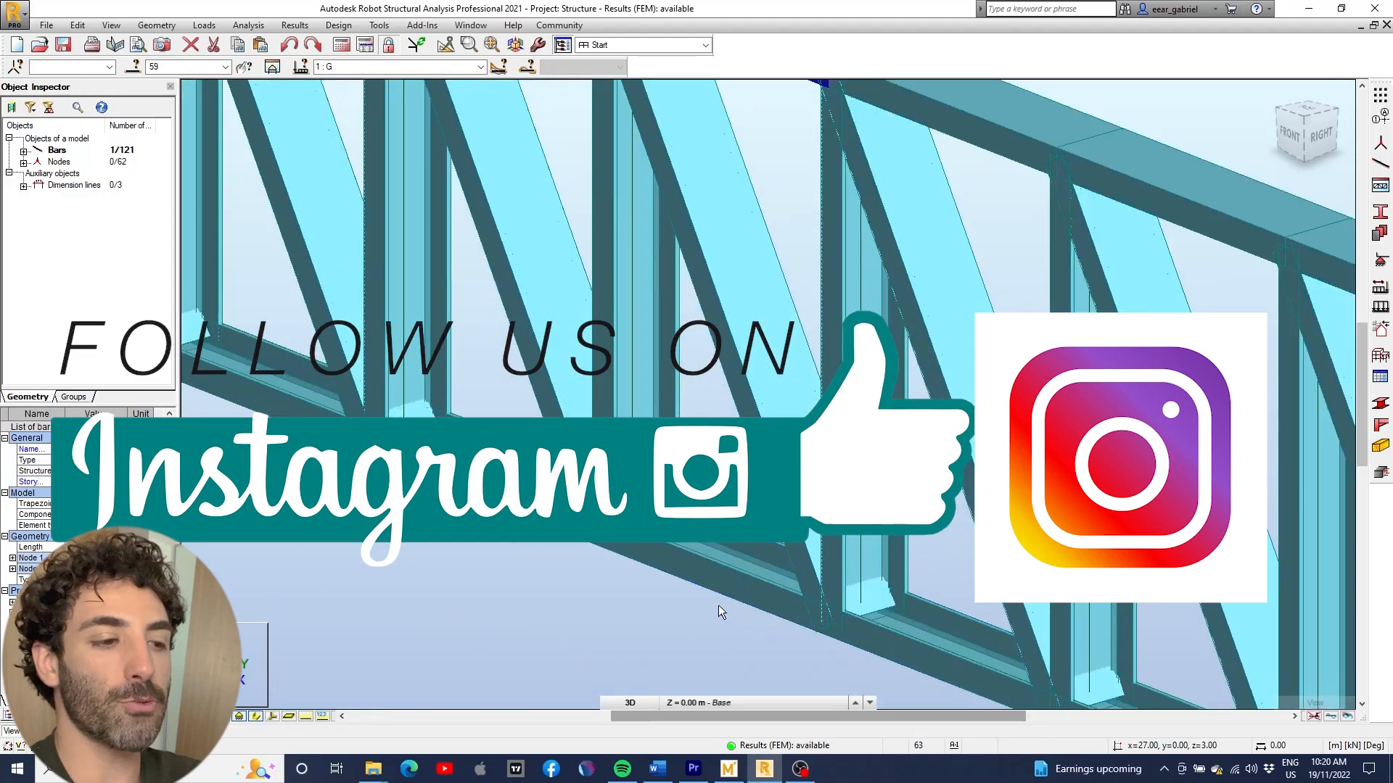
left_click(718, 588)
scroll(675, 613, "up", 3)
scroll(675, 611, "up", 3)
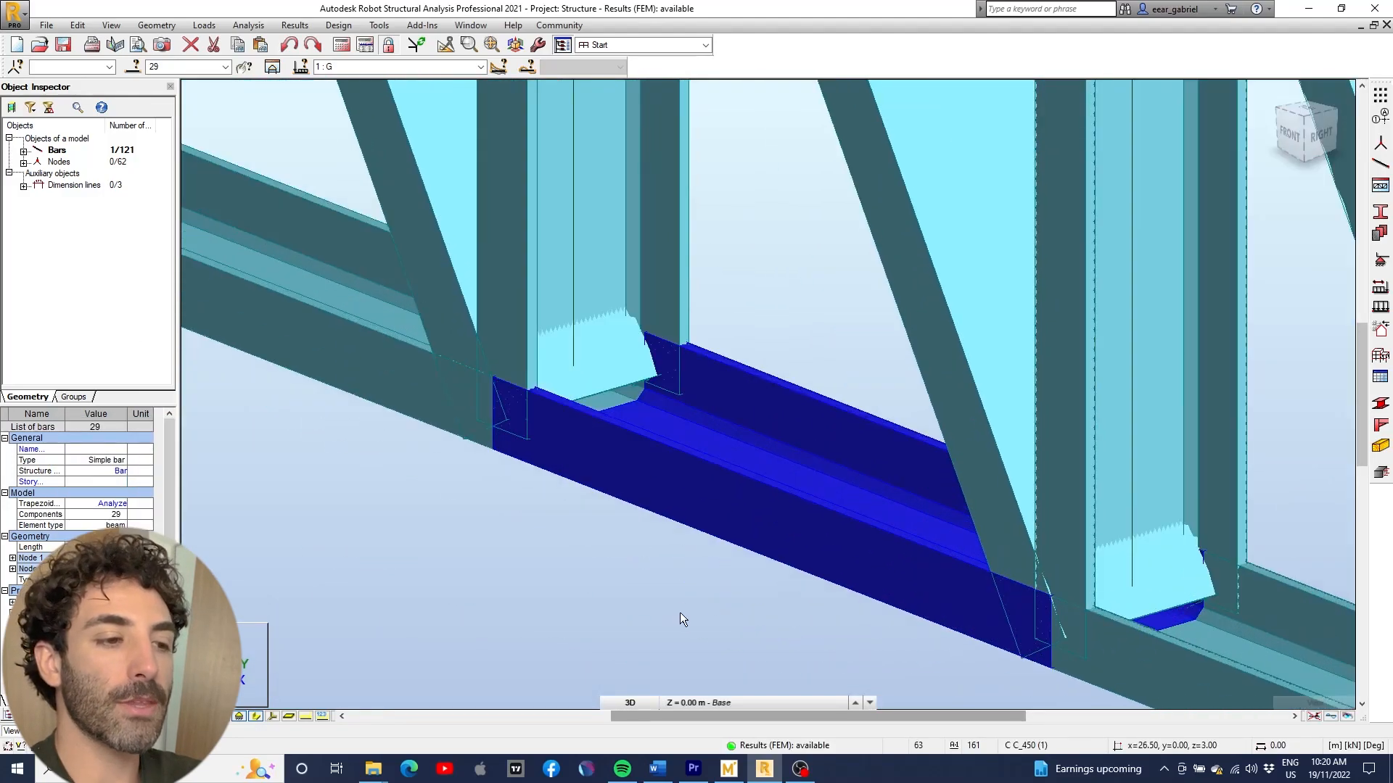